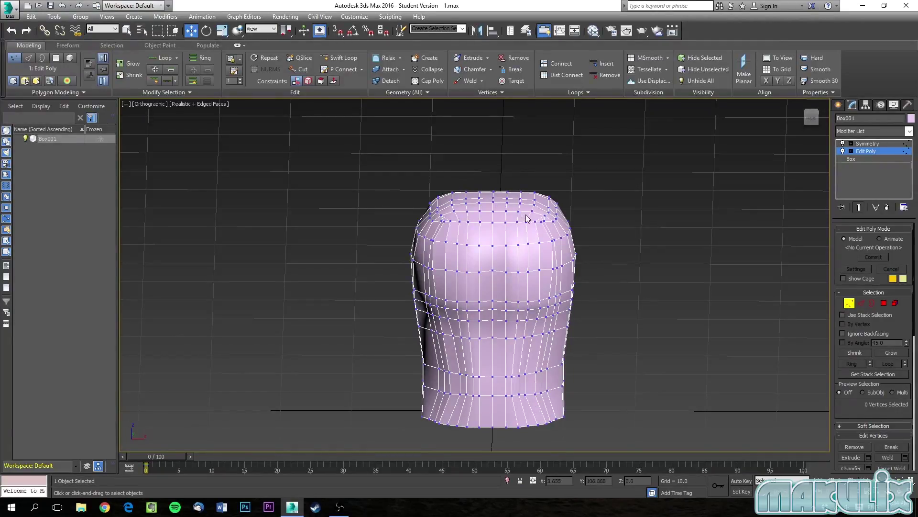
- Adjust the vertices beside the centre line on the front of the torso's waist
{"action": "middle_click_drag", "start_coordinate": [450, 239], "coordinate": [631, 221], "text": "alt"}
{"action": "mouse_move", "coordinate": [504, 307]}
{"action": "middle_mouse_down", "text": "alt"}
{"action": "mouse_move", "coordinate": [516, 308]}
{"action": "mouse_move", "coordinate": [508, 319]}
{"action": "mouse_move", "coordinate": [501, 306]}
{"action": "middle_mouse_up", "text": "alt"}
{"action": "scroll", "coordinate": [494, 289], "scroll_direction": "up", "scroll_amount": 4}
{"action": "left_click", "coordinate": [543, 339]}
{"action": "left_click_drag", "start_coordinate": [512, 340], "coordinate": [520, 340]}
{"action": "left_click", "coordinate": [518, 322]}
{"action": "middle_click_drag", "start_coordinate": [521, 307], "coordinate": [518, 246], "text": "alt"}
{"action": "left_click_drag", "start_coordinate": [496, 224], "coordinate": [514, 301]}
{"action": "right_click", "coordinate": [517, 295]}
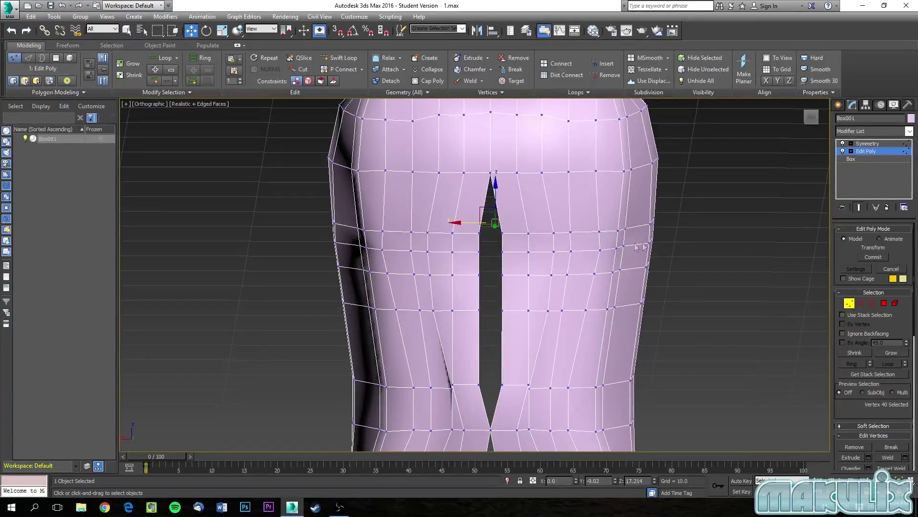
- Select the two vertices beside the open seam on the torso's back and switch the viewport to the Back view
{"action": "left_click", "coordinate": [511, 239]}
{"action": "left_click", "coordinate": [503, 233]}
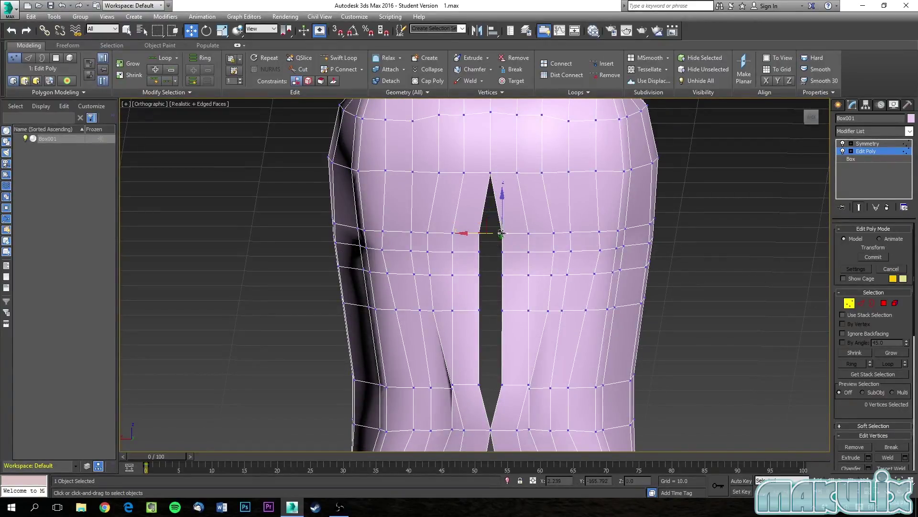
{"action": "left_click", "coordinate": [503, 251], "text": "ctrl"}
{"action": "middle_click_drag", "start_coordinate": [506, 282], "coordinate": [490, 278], "text": "alt"}
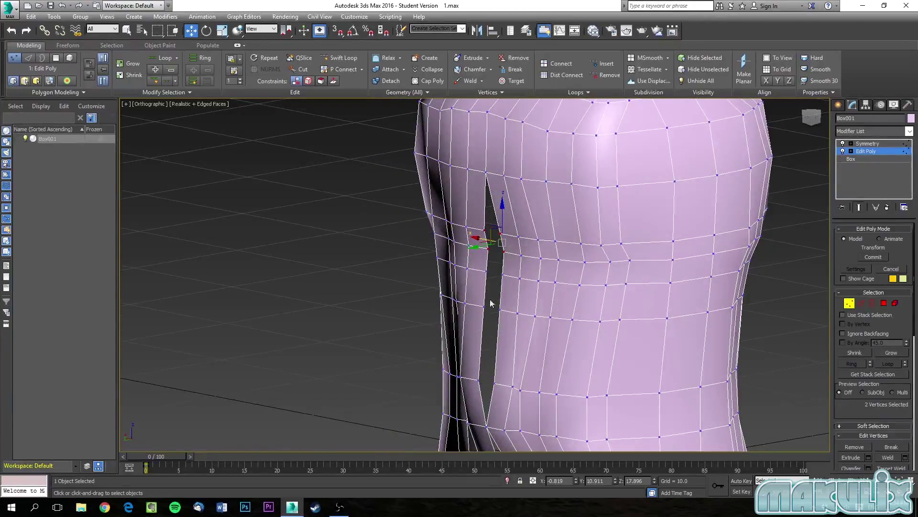
{"action": "middle_click_drag", "start_coordinate": [494, 243], "coordinate": [392, 243], "text": "alt"}
{"action": "key", "text": "f"}
{"action": "scroll", "coordinate": [496, 249], "scroll_direction": "up", "scroll_amount": 5}
{"action": "mouse_move", "coordinate": [474, 273]}
{"action": "middle_mouse_down", "text": "alt"}
{"action": "mouse_move", "coordinate": [478, 286]}
{"action": "mouse_move", "coordinate": [478, 262]}
{"action": "middle_mouse_up", "text": "alt"}
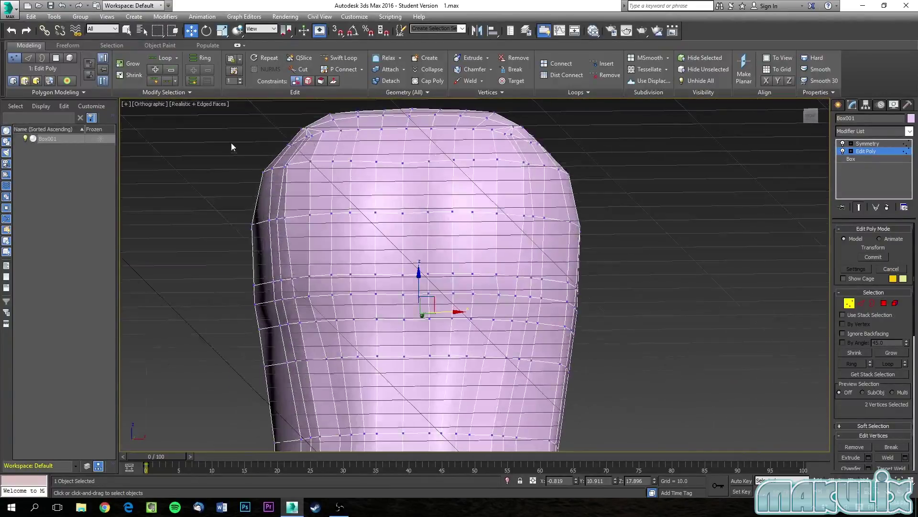
{"action": "left_click", "coordinate": [158, 104]}
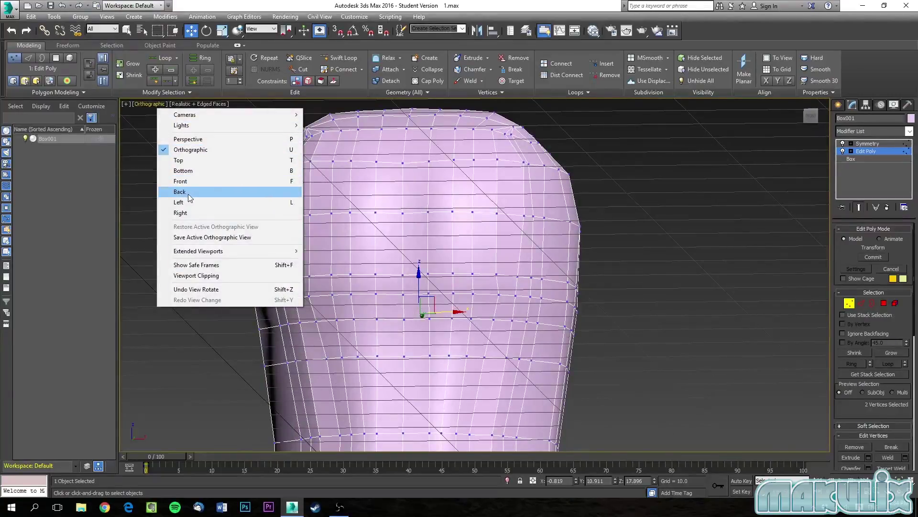
{"action": "left_click", "coordinate": [179, 191]}
{"action": "scroll", "coordinate": [431, 287], "scroll_direction": "up", "scroll_amount": 8}
{"action": "middle_click_drag", "start_coordinate": [445, 289], "coordinate": [498, 260]}
{"action": "scroll", "coordinate": [448, 296], "scroll_direction": "up", "scroll_amount": 5}
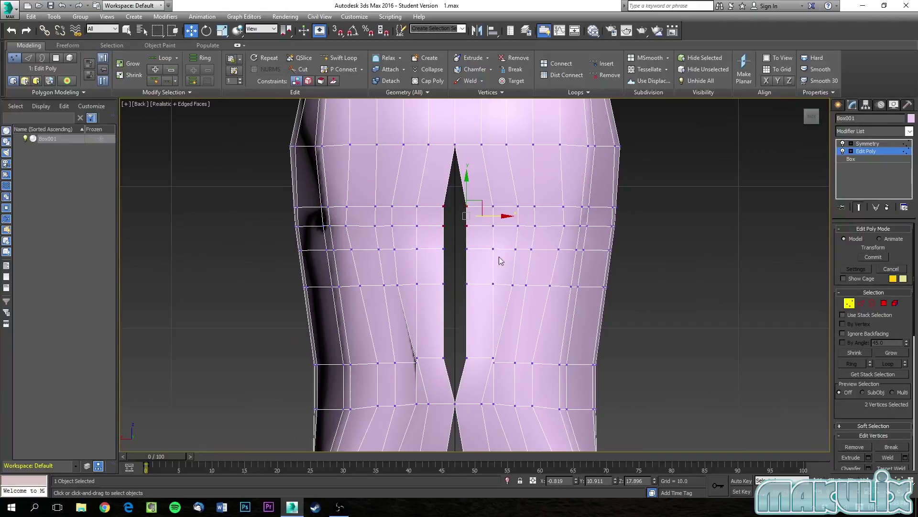
- With Symmetry hidden, set the centre-edge vertices' X position to 0, make them planar in X, and show Symmetry again
{"action": "left_click", "coordinate": [842, 144]}
{"action": "scroll", "coordinate": [493, 210], "scroll_direction": "down", "scroll_amount": 3}
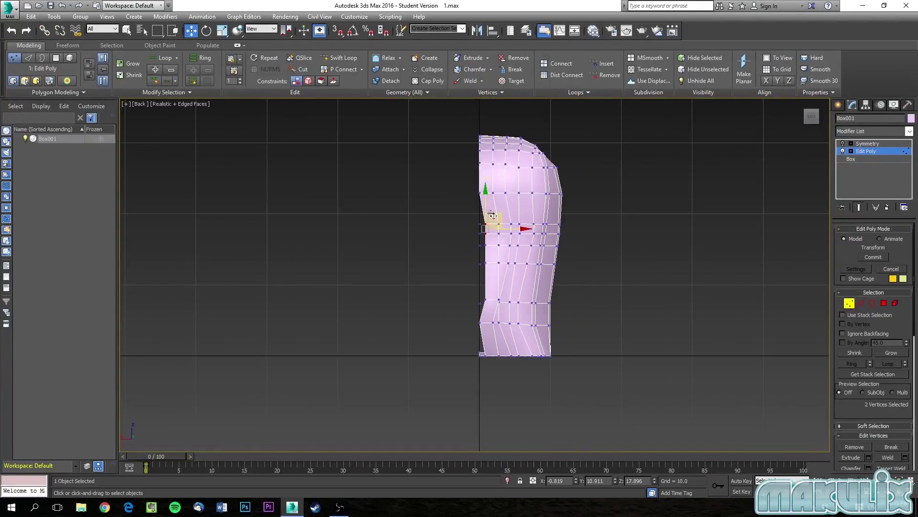
{"action": "left_click", "coordinate": [467, 131]}
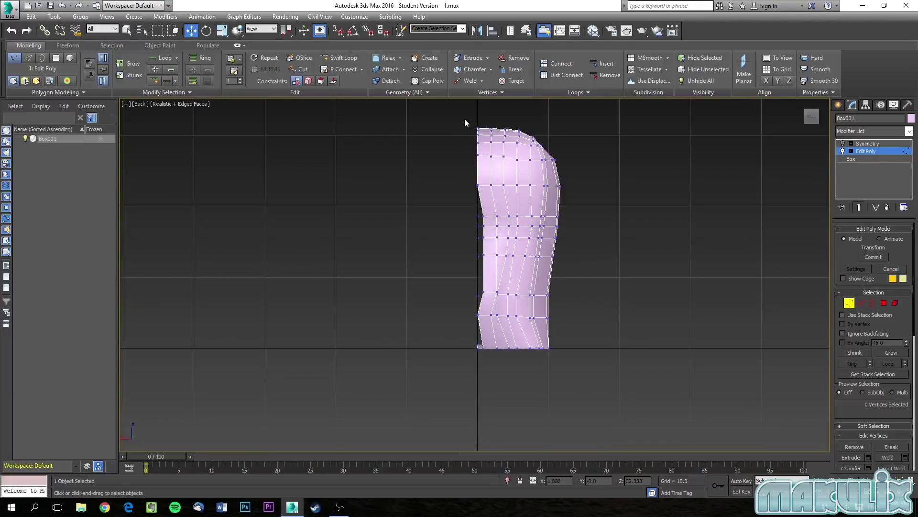
{"action": "left_click_drag", "start_coordinate": [464, 119], "coordinate": [487, 354]}
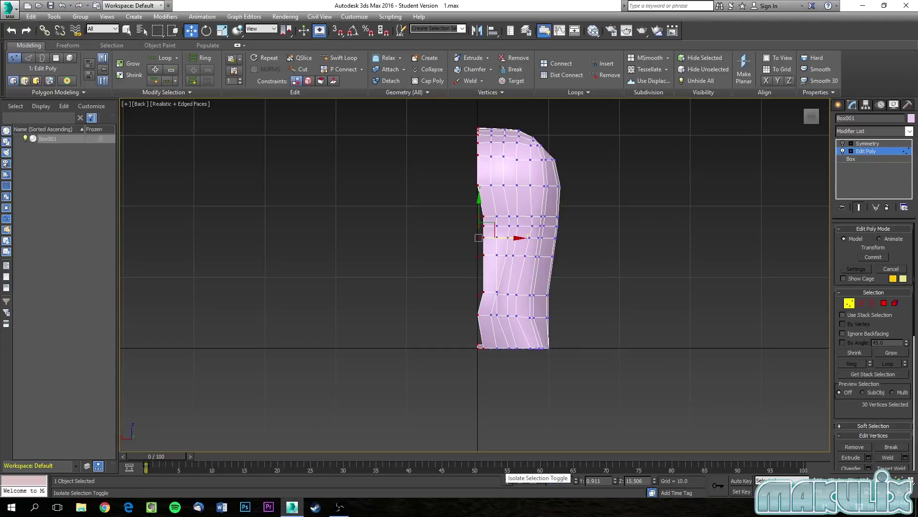
{"action": "type", "text": "0"}
{"action": "key", "text": "Return"}
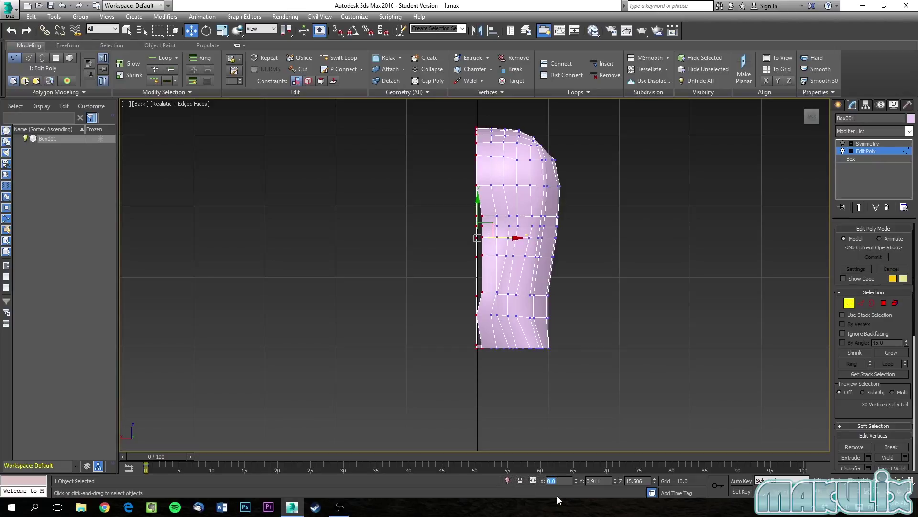
{"action": "left_click", "coordinate": [766, 81]}
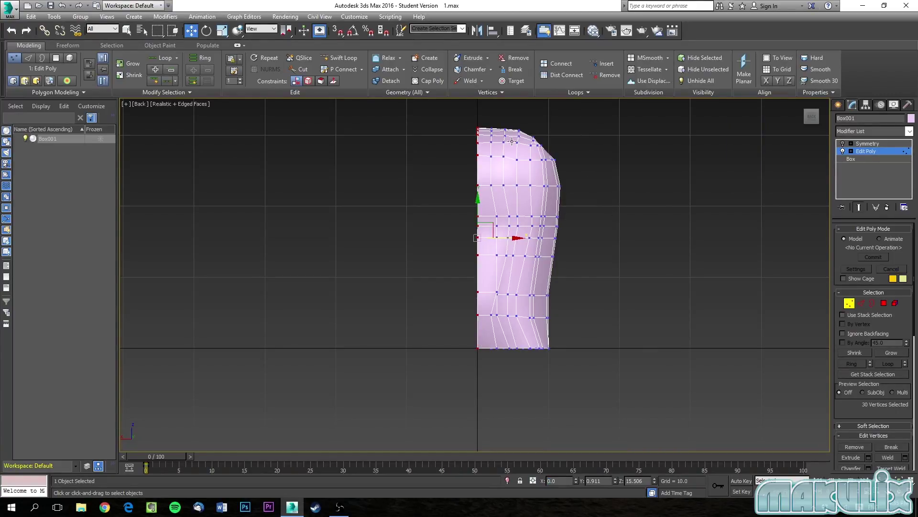
{"action": "left_click", "coordinate": [843, 143]}
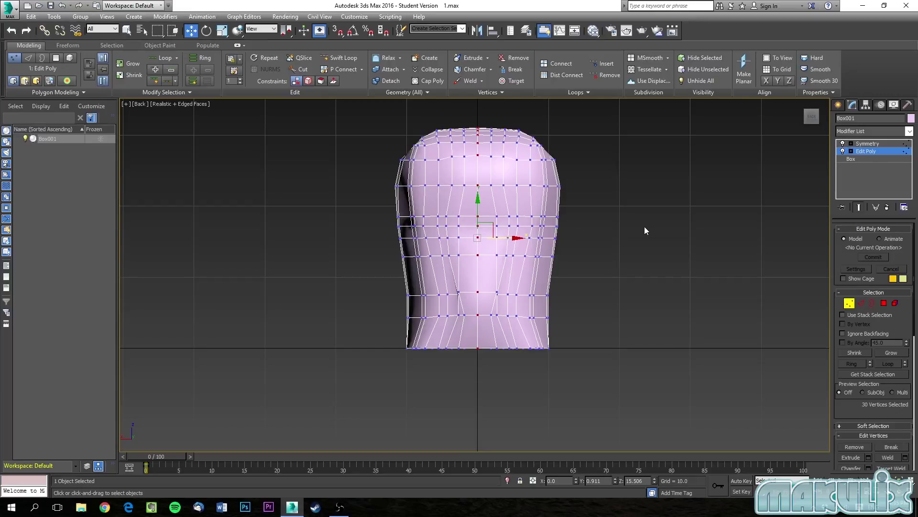
- Move the lower-back vertex beside the centre line and the neighbouring back vertex columns inward to even out the edge flow
{"action": "scroll", "coordinate": [494, 297], "scroll_direction": "up", "scroll_amount": 5}
{"action": "left_click", "coordinate": [487, 314]}
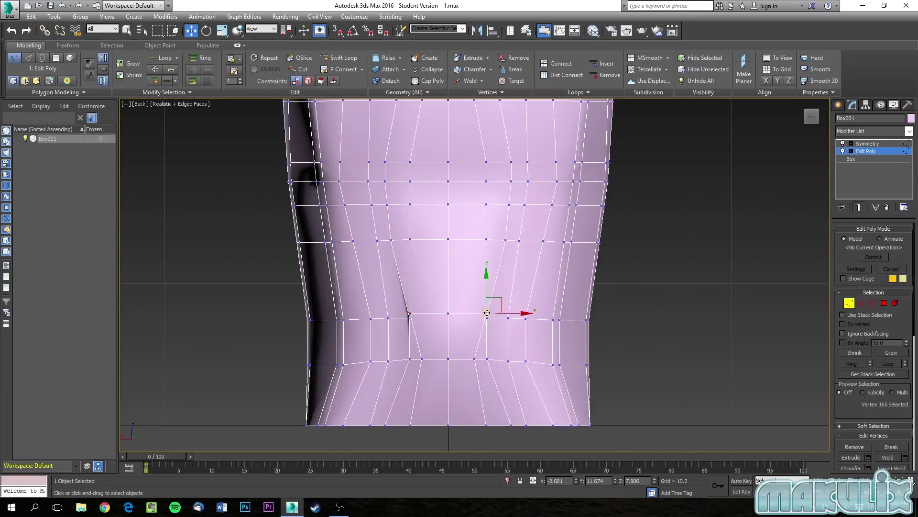
{"action": "left_click_drag", "start_coordinate": [495, 313], "coordinate": [472, 282]}
{"action": "left_click", "coordinate": [448, 314]}
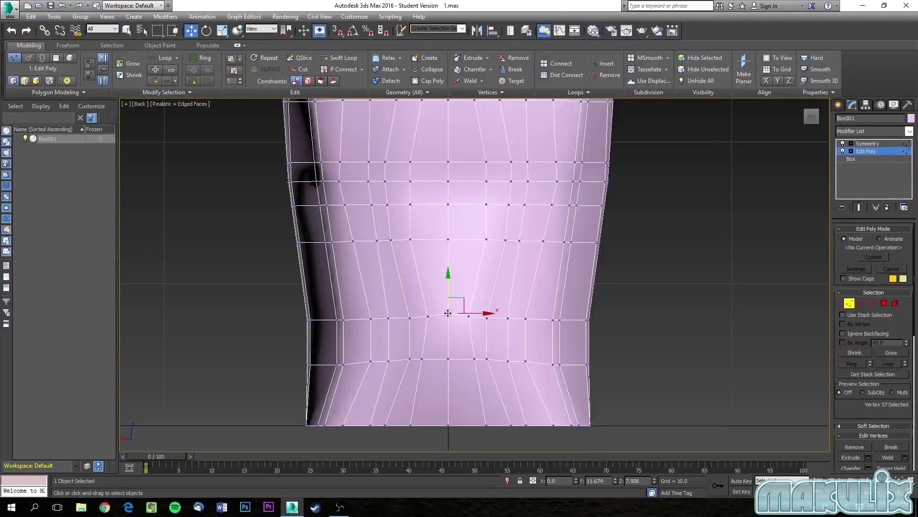
{"action": "left_click_drag", "start_coordinate": [492, 152], "coordinate": [470, 250]}
{"action": "mouse_move", "coordinate": [510, 198]}
{"action": "left_mouse_down"}
{"action": "mouse_move", "coordinate": [518, 197]}
{"action": "mouse_move", "coordinate": [502, 199]}
{"action": "left_mouse_up"}
{"action": "left_click_drag", "start_coordinate": [495, 148], "coordinate": [514, 247]}
{"action": "left_click_drag", "start_coordinate": [531, 198], "coordinate": [521, 198]}
{"action": "left_click", "coordinate": [546, 177]}
- Spread the front waist vertices beside the centre line outward to even out their spacing
{"action": "middle_click_drag", "start_coordinate": [546, 177], "coordinate": [357, 225], "text": "alt"}
{"action": "left_click", "coordinate": [360, 324]}
{"action": "left_click_drag", "start_coordinate": [360, 323], "coordinate": [352, 323]}
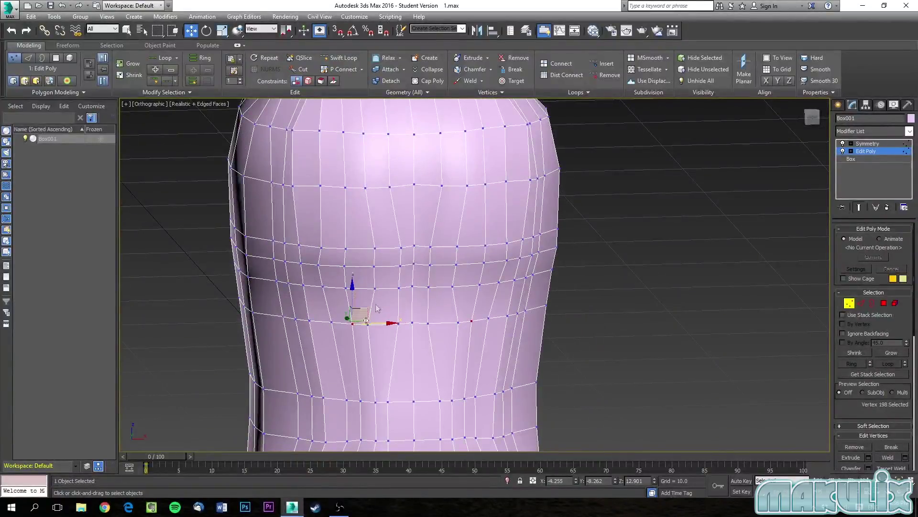
{"action": "left_click", "coordinate": [399, 324]}
{"action": "left_click_drag", "start_coordinate": [407, 324], "coordinate": [383, 324]}
{"action": "left_click", "coordinate": [368, 325]}
- Shift the row of vertices across the middle of the shoulder top slightly toward the front along Y
{"action": "middle_click_drag", "start_coordinate": [383, 323], "coordinate": [414, 272], "text": "alt"}
{"action": "middle_click_drag", "start_coordinate": [432, 199], "coordinate": [440, 251]}
{"action": "scroll", "coordinate": [440, 262], "scroll_direction": "up", "scroll_amount": 3}
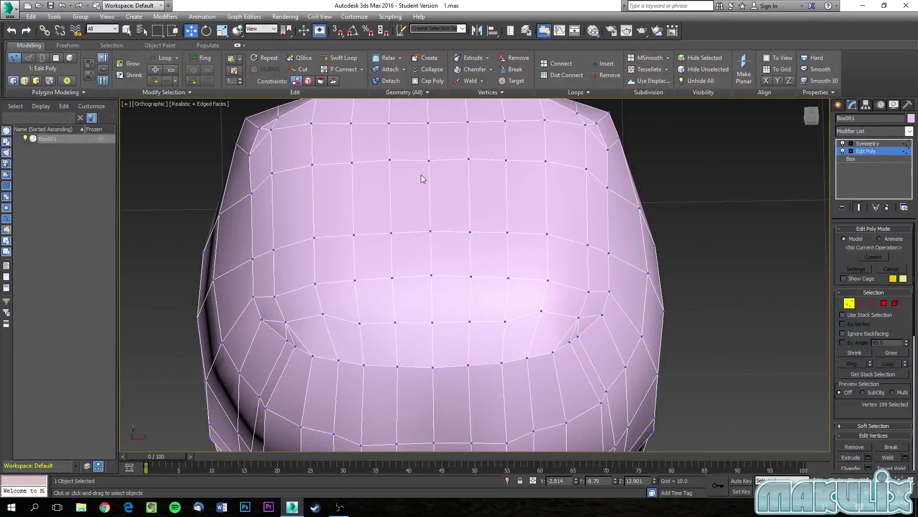
{"action": "left_click", "coordinate": [429, 159]}
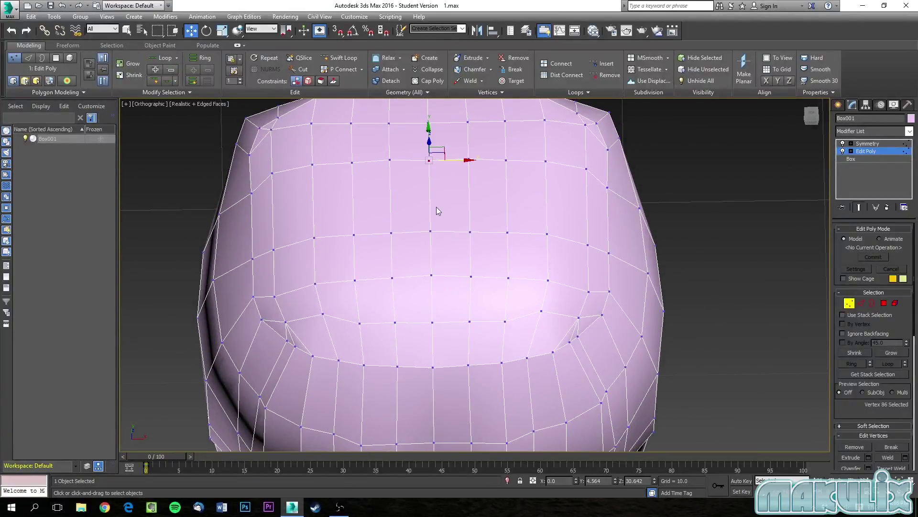
{"action": "middle_click_drag", "start_coordinate": [440, 211], "coordinate": [442, 237]}
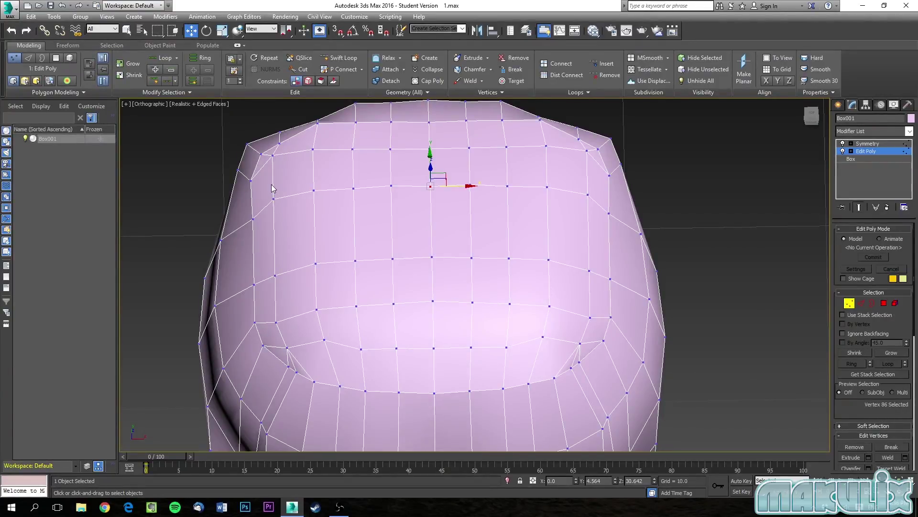
{"action": "left_click_drag", "start_coordinate": [361, 203], "coordinate": [363, 203]}
{"action": "left_click_drag", "start_coordinate": [384, 173], "coordinate": [563, 205]}
{"action": "left_click_drag", "start_coordinate": [368, 173], "coordinate": [369, 181]}
{"action": "left_click", "coordinate": [425, 215]}
{"action": "middle_click_drag", "start_coordinate": [446, 231], "coordinate": [446, 214], "text": "alt"}
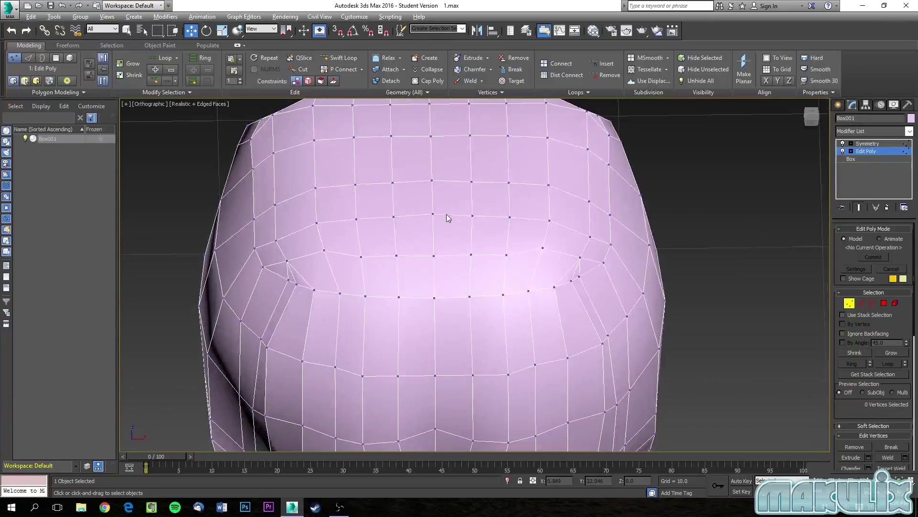
- Move the three vertices beside the centre line on the torso's top outward, close to the adjacent edge column
{"action": "left_click", "coordinate": [431, 137]}
{"action": "middle_click_drag", "start_coordinate": [430, 139], "coordinate": [417, 278]}
{"action": "scroll", "coordinate": [372, 254], "scroll_direction": "up", "scroll_amount": 4}
{"action": "scroll", "coordinate": [372, 253], "scroll_direction": "down", "scroll_amount": 2}
{"action": "middle_click_drag", "start_coordinate": [379, 248], "coordinate": [363, 224]}
{"action": "left_click", "coordinate": [361, 209]}
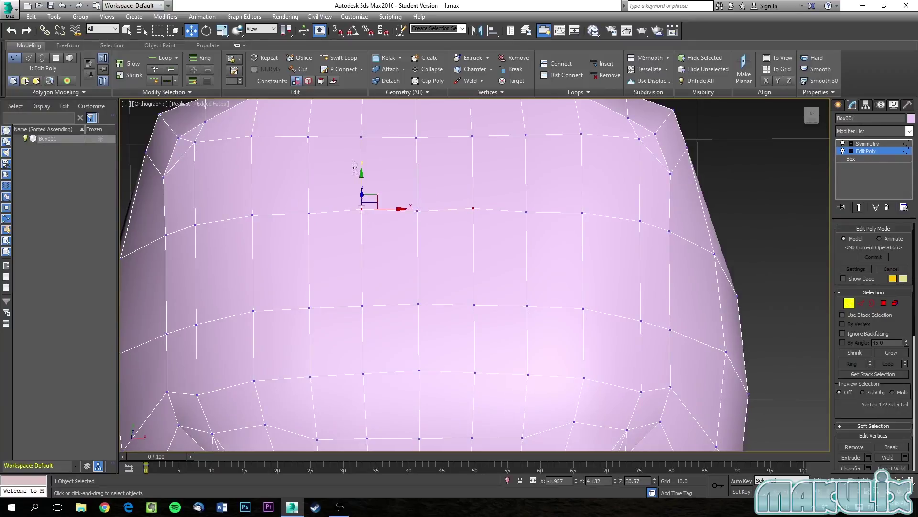
{"action": "left_click_drag", "start_coordinate": [386, 209], "coordinate": [352, 209]}
{"action": "left_click", "coordinate": [361, 138]}
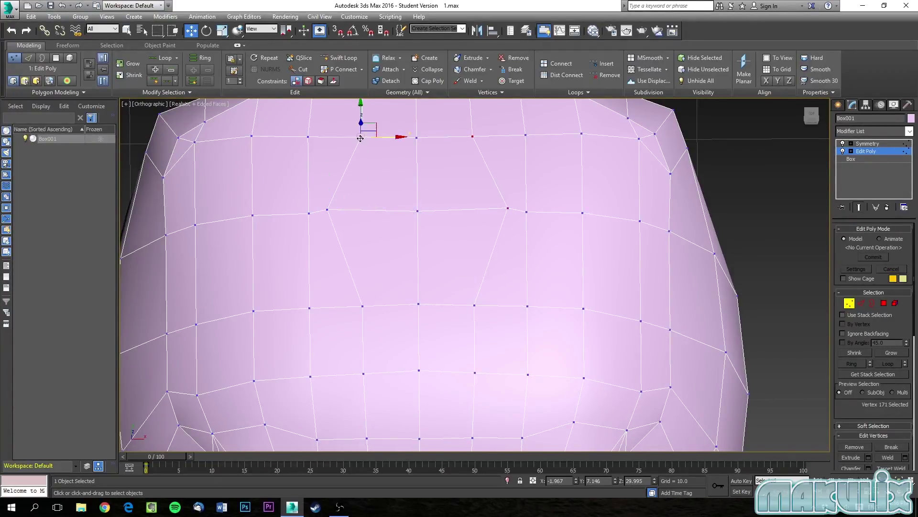
{"action": "left_click_drag", "start_coordinate": [383, 137], "coordinate": [349, 137]}
{"action": "left_click", "coordinate": [362, 307]}
{"action": "left_click_drag", "start_coordinate": [374, 305], "coordinate": [337, 306]}
- Pull the front centre vertex and its side neighbour on the torso's top forward toward the chest
{"action": "left_click", "coordinate": [417, 304]}
{"action": "mouse_move", "coordinate": [446, 289]}
{"action": "middle_mouse_down", "text": "alt"}
{"action": "mouse_move", "coordinate": [432, 297]}
{"action": "mouse_move", "coordinate": [443, 287]}
{"action": "middle_mouse_up", "text": "alt"}
{"action": "left_click_drag", "start_coordinate": [438, 287], "coordinate": [449, 346]}
{"action": "left_click", "coordinate": [483, 363]}
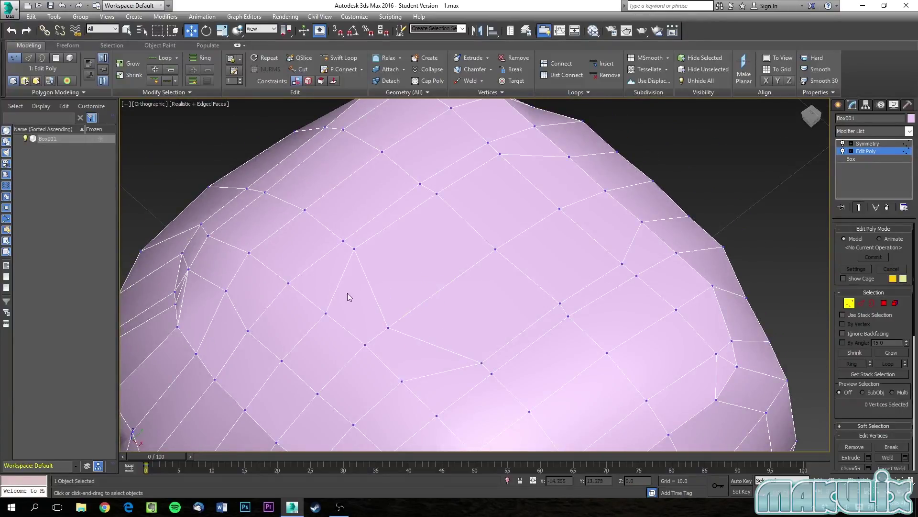
{"action": "left_click", "coordinate": [355, 250]}
{"action": "left_click_drag", "start_coordinate": [374, 234], "coordinate": [353, 248]}
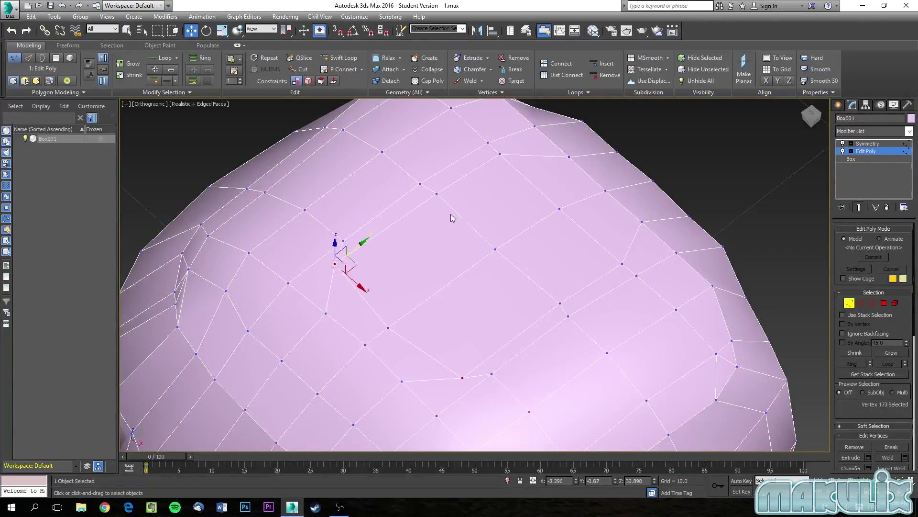
{"action": "middle_click_drag", "start_coordinate": [552, 214], "coordinate": [472, 263], "text": "alt"}
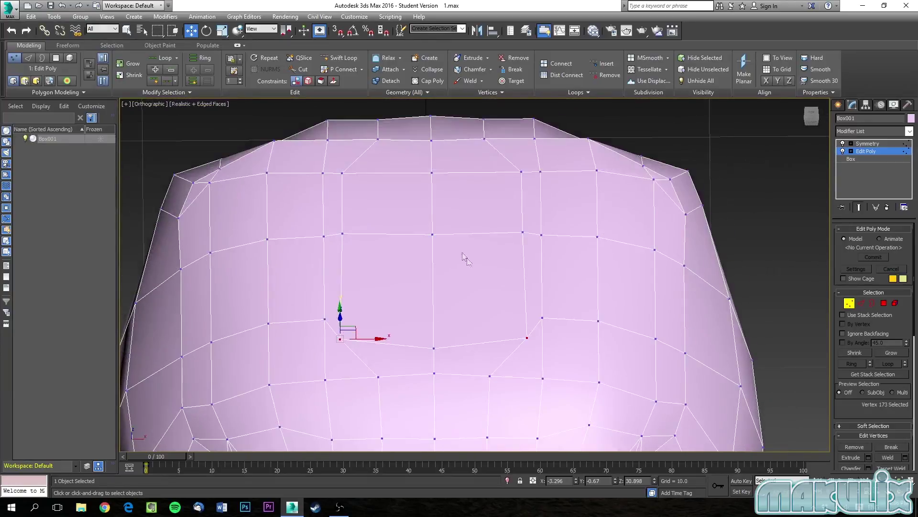
- Chamfer the centre vertex on the torso's top into a large diamond reaching almost to the surrounding vertices
{"action": "left_click", "coordinate": [432, 234]}
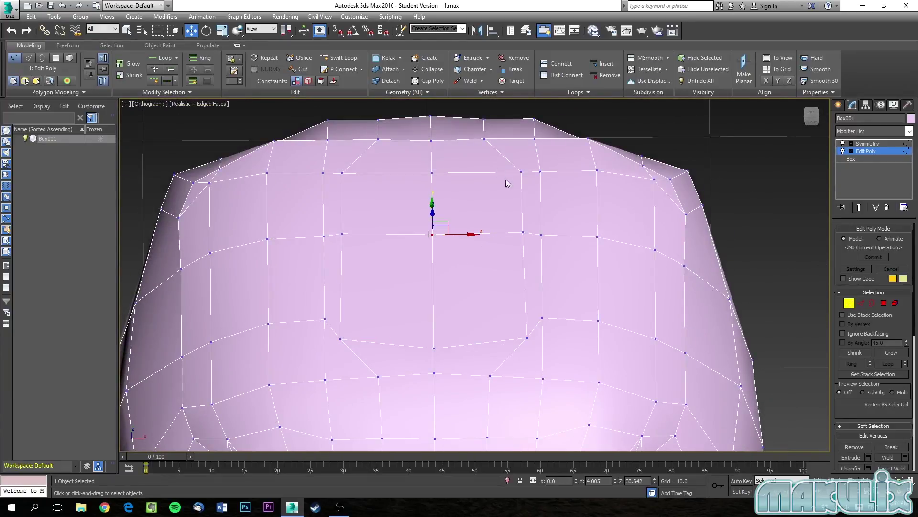
{"action": "left_click", "coordinate": [457, 69]}
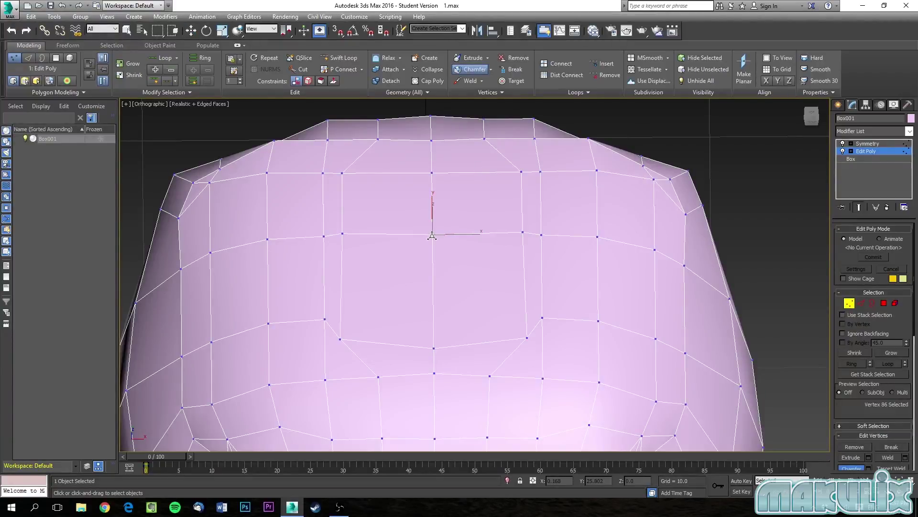
{"action": "left_click_drag", "start_coordinate": [432, 235], "coordinate": [437, 152]}
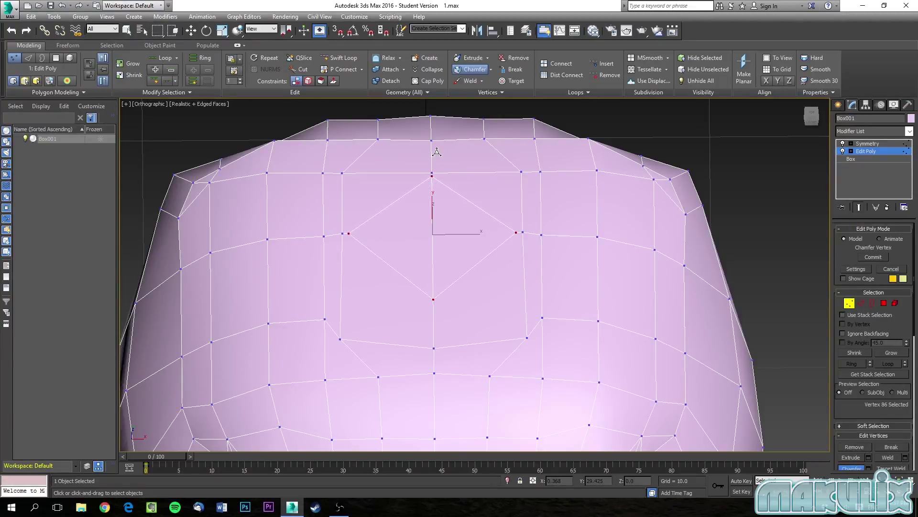
{"action": "left_click_drag", "start_coordinate": [437, 152], "coordinate": [437, 152]}
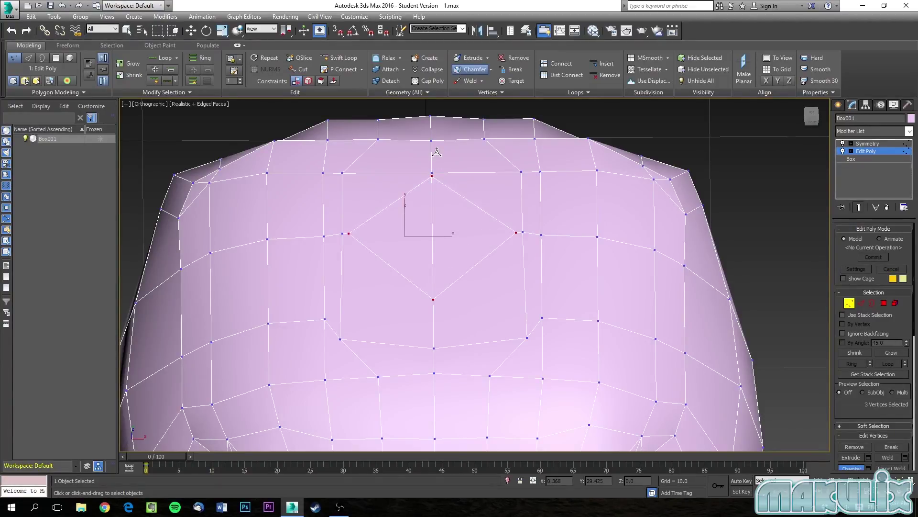
{"action": "left_click", "coordinate": [498, 183]}
{"action": "middle_click_drag", "start_coordinate": [461, 212], "coordinate": [466, 223], "text": "alt"}
{"action": "middle_click_drag", "start_coordinate": [450, 289], "coordinate": [440, 196]}
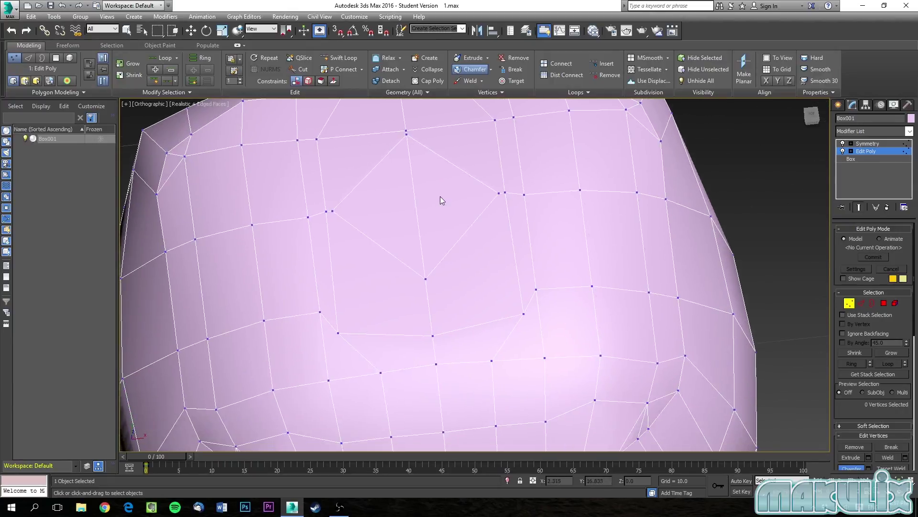
- Leave vertex editing and turn off Edges Only in the torso's object properties
{"action": "key", "text": "w"}
{"action": "left_click", "coordinate": [848, 303]}
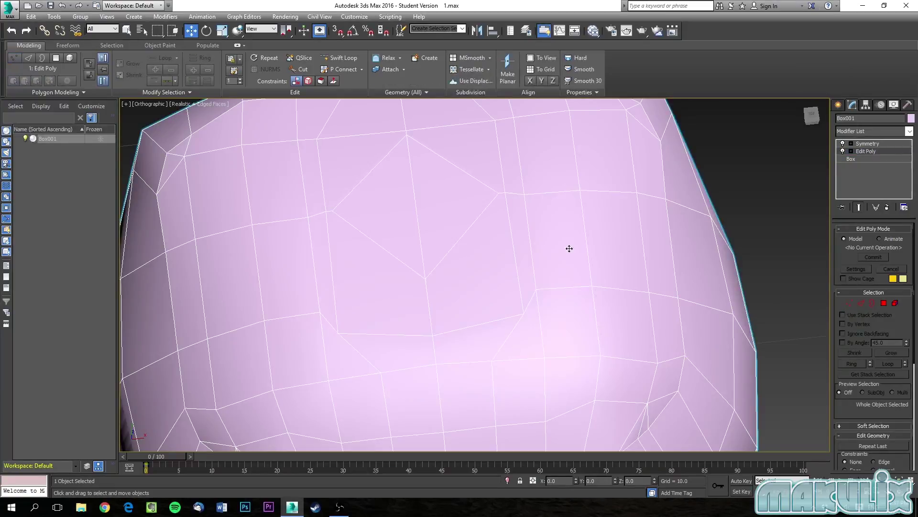
{"action": "right_click", "coordinate": [408, 186]}
{"action": "left_click", "coordinate": [439, 250]}
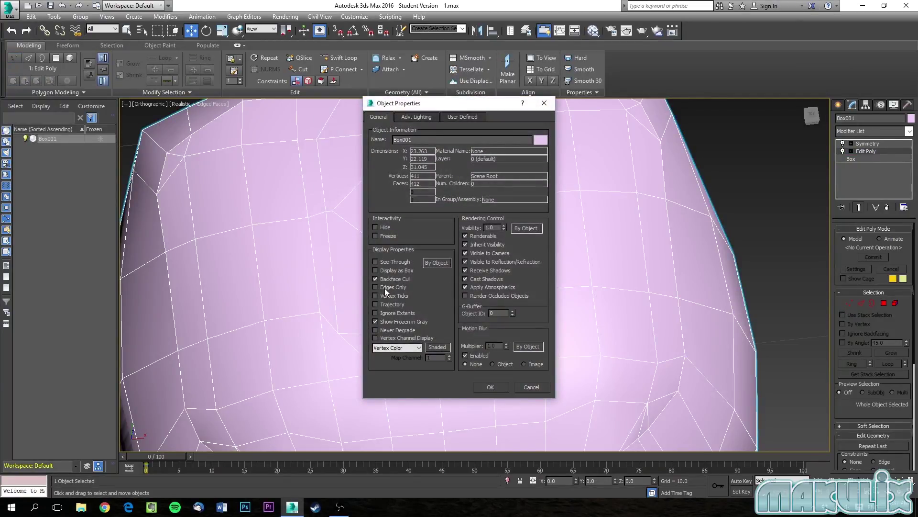
{"action": "left_click", "coordinate": [490, 386]}
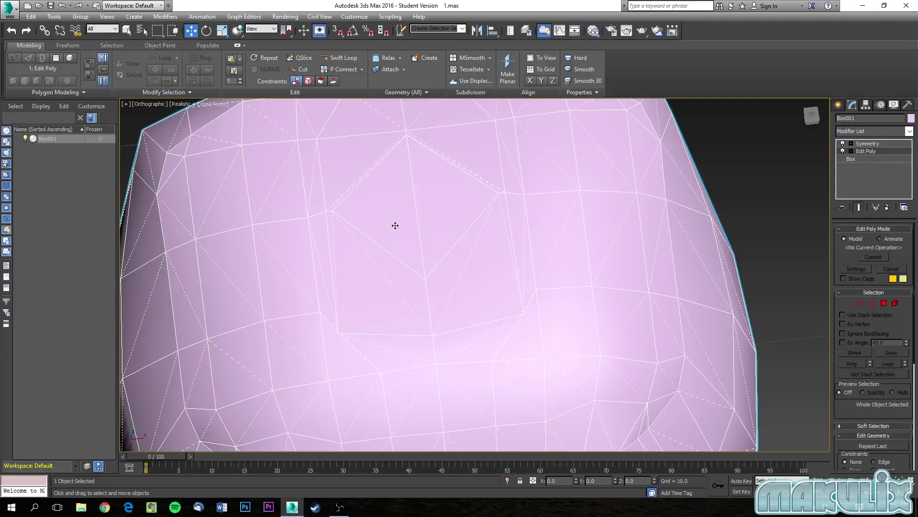
- Examine the triangulation edges around the chamfered diamond on the torso's top
{"action": "scroll", "coordinate": [433, 191], "scroll_direction": "up", "scroll_amount": 4}
{"action": "scroll", "coordinate": [386, 248], "scroll_direction": "down", "scroll_amount": 4}
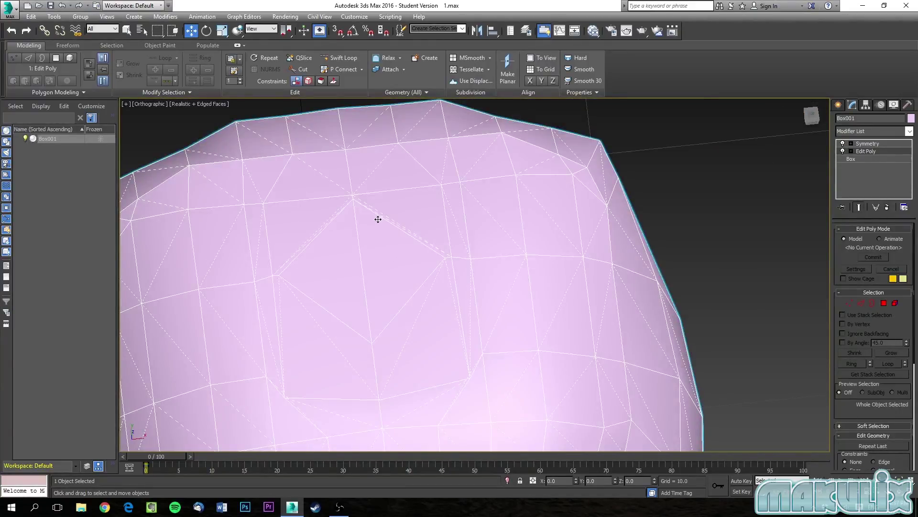
{"action": "middle_click_drag", "start_coordinate": [425, 261], "coordinate": [410, 224], "text": "alt"}
{"action": "scroll", "coordinate": [455, 231], "scroll_direction": "up", "scroll_amount": 4}
{"action": "scroll", "coordinate": [430, 236], "scroll_direction": "up", "scroll_amount": 3}
{"action": "mouse_move", "coordinate": [454, 269]}
{"action": "middle_mouse_down", "text": "alt"}
{"action": "mouse_move", "coordinate": [449, 279]}
{"action": "mouse_move", "coordinate": [373, 140]}
{"action": "mouse_move", "coordinate": [352, 215]}
{"action": "mouse_move", "coordinate": [389, 222]}
{"action": "mouse_move", "coordinate": [400, 275]}
{"action": "mouse_move", "coordinate": [393, 300]}
{"action": "mouse_move", "coordinate": [424, 299]}
{"action": "mouse_move", "coordinate": [415, 273]}
{"action": "mouse_move", "coordinate": [341, 216]}
{"action": "mouse_move", "coordinate": [553, 334]}
{"action": "mouse_move", "coordinate": [558, 308]}
{"action": "mouse_move", "coordinate": [512, 231]}
{"action": "middle_mouse_up", "text": "alt"}
{"action": "scroll", "coordinate": [416, 205], "scroll_direction": "down", "scroll_amount": 2}
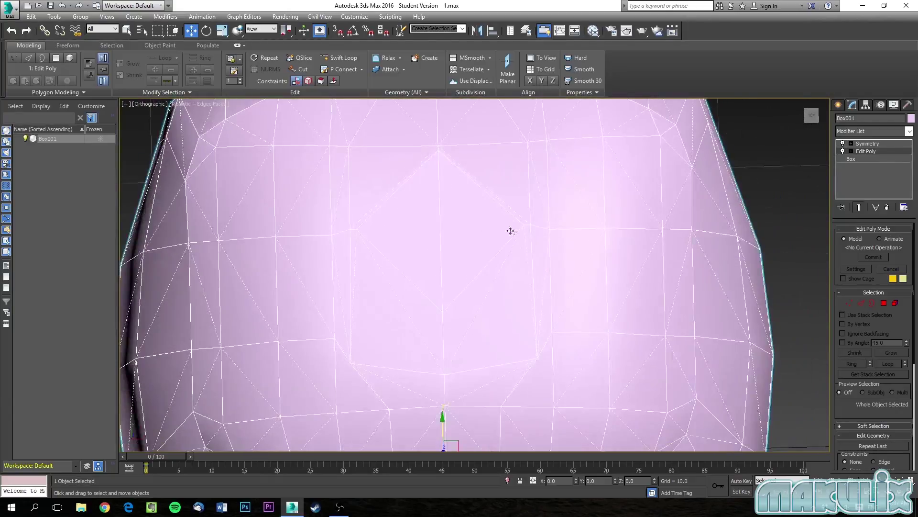
{"action": "scroll", "coordinate": [464, 225], "scroll_direction": "up", "scroll_amount": 2}
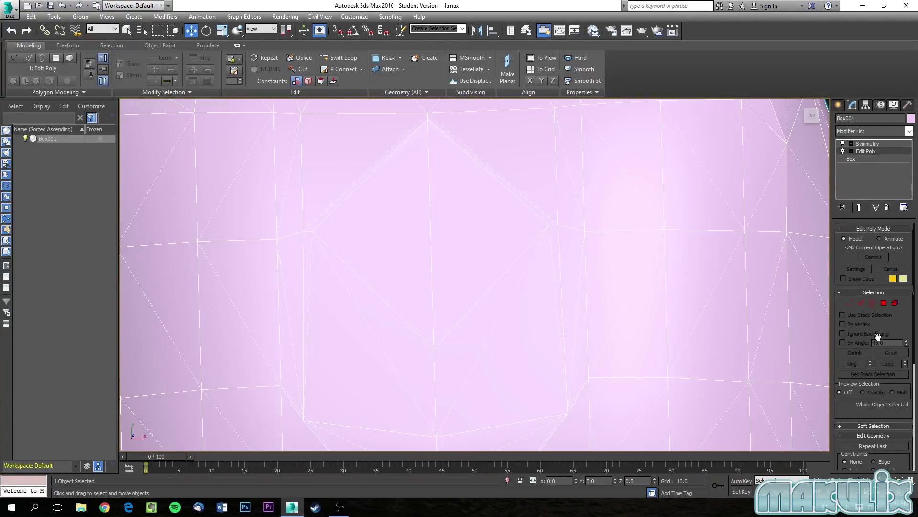
- Retriangulate the two polygons around the diamond on the torso's top and inspect their edges up close
{"action": "left_click", "coordinate": [883, 303]}
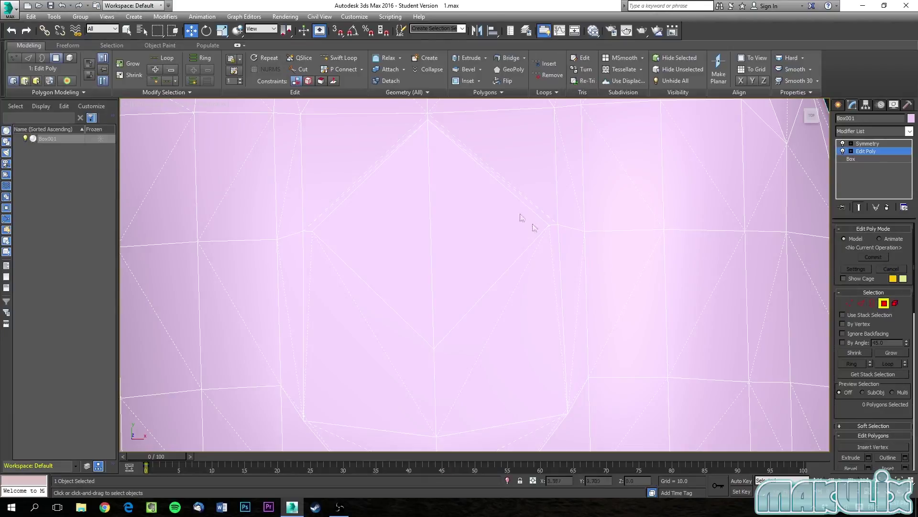
{"action": "left_click", "coordinate": [373, 147]}
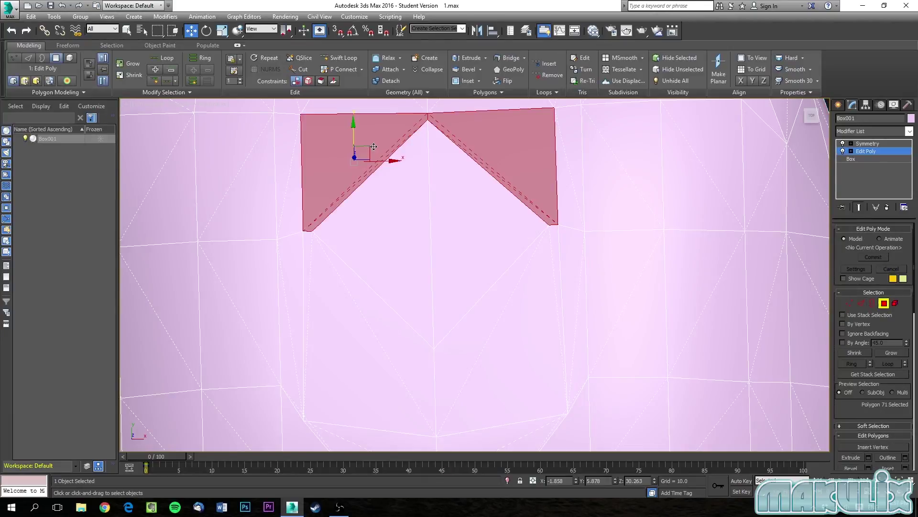
{"action": "left_click", "coordinate": [350, 336]}
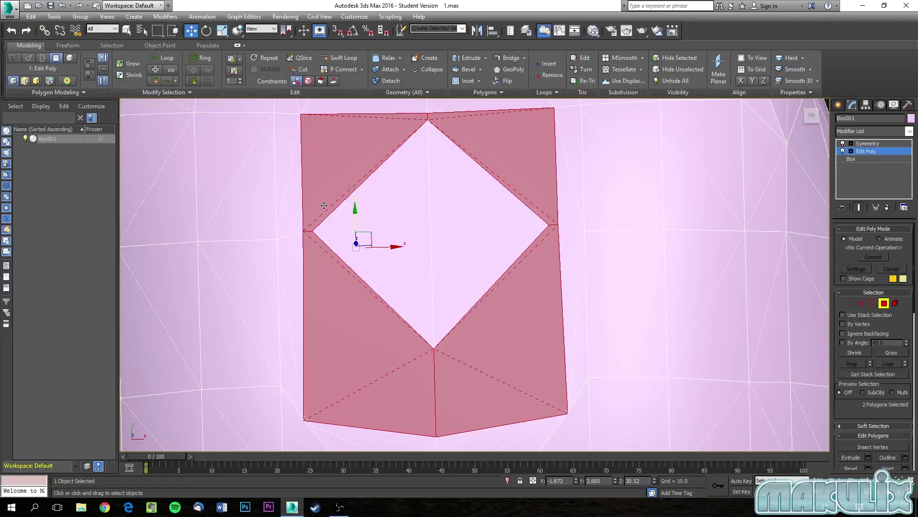
{"action": "scroll", "coordinate": [315, 217], "scroll_direction": "up", "scroll_amount": 5}
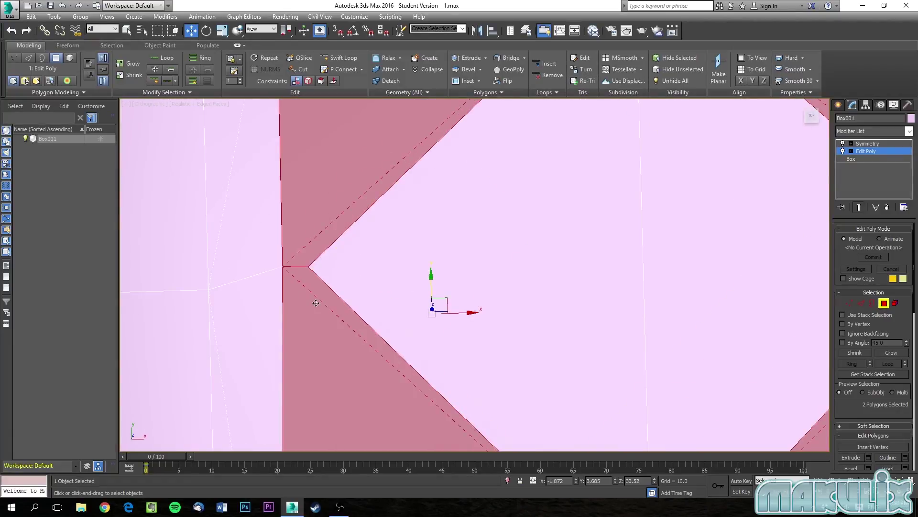
{"action": "middle_click_drag", "start_coordinate": [316, 302], "coordinate": [276, 194]}
{"action": "middle_click_drag", "start_coordinate": [457, 338], "coordinate": [383, 268]}
{"action": "scroll", "coordinate": [390, 214], "scroll_direction": "down", "scroll_amount": 3}
{"action": "scroll", "coordinate": [384, 269], "scroll_direction": "down", "scroll_amount": 2}
{"action": "left_click", "coordinate": [884, 302]}
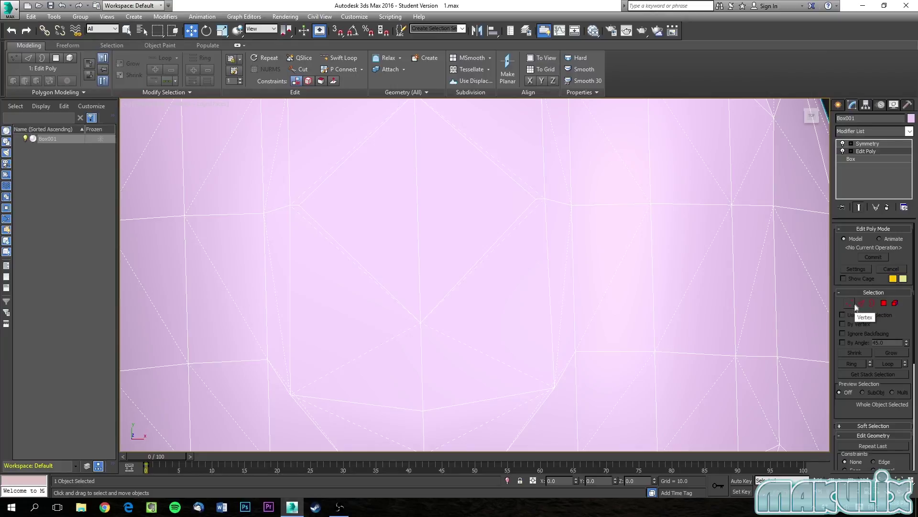
- Select the diamond polygon on the torso's top and examine its shape from above and at an angle
{"action": "left_click", "coordinate": [884, 303]}
{"action": "left_click", "coordinate": [457, 199]}
{"action": "scroll", "coordinate": [500, 241], "scroll_direction": "up", "scroll_amount": 2}
{"action": "middle_click_drag", "start_coordinate": [500, 241], "coordinate": [495, 225], "text": "alt"}
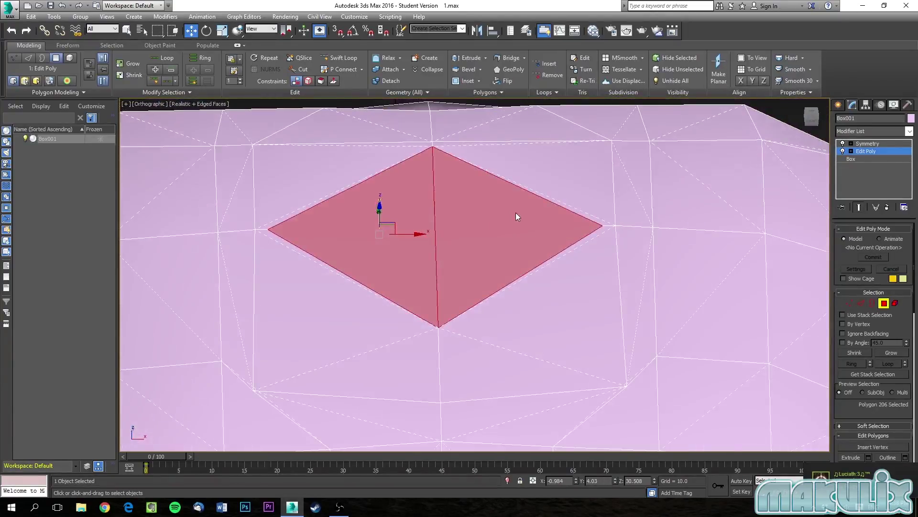
{"action": "middle_click_drag", "start_coordinate": [473, 191], "coordinate": [476, 266], "text": "alt"}
{"action": "scroll", "coordinate": [468, 261], "scroll_direction": "down", "scroll_amount": 5}
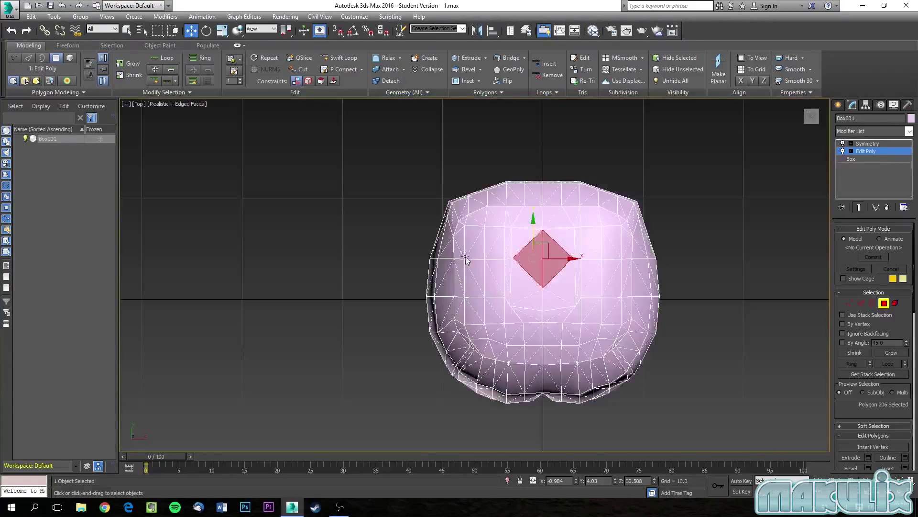
{"action": "scroll", "coordinate": [621, 287], "scroll_direction": "up", "scroll_amount": 3}
{"action": "scroll", "coordinate": [498, 289], "scroll_direction": "up", "scroll_amount": 4}
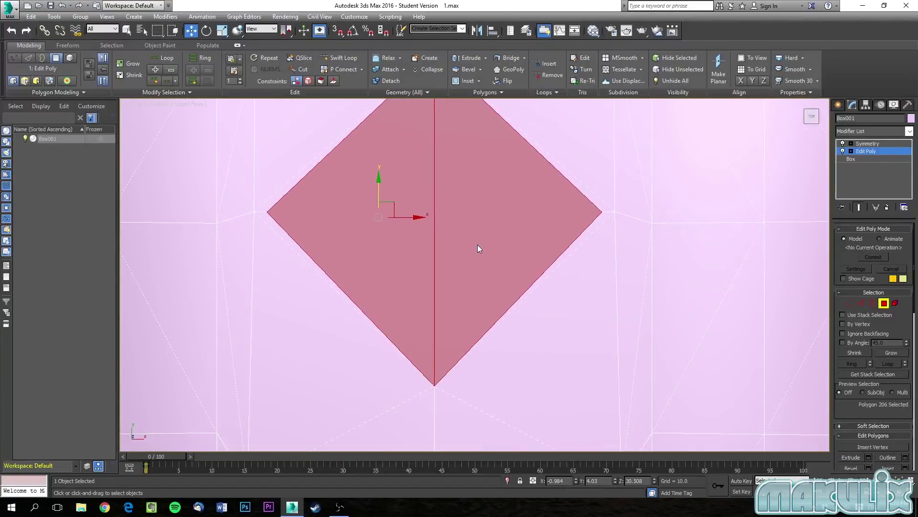
{"action": "scroll", "coordinate": [478, 245], "scroll_direction": "down", "scroll_amount": 2}
- Insert a vertex at the middle of each outer edge of the diamond, checking the mirrored half with the Symmetry modifier
{"action": "left_click", "coordinate": [861, 303]}
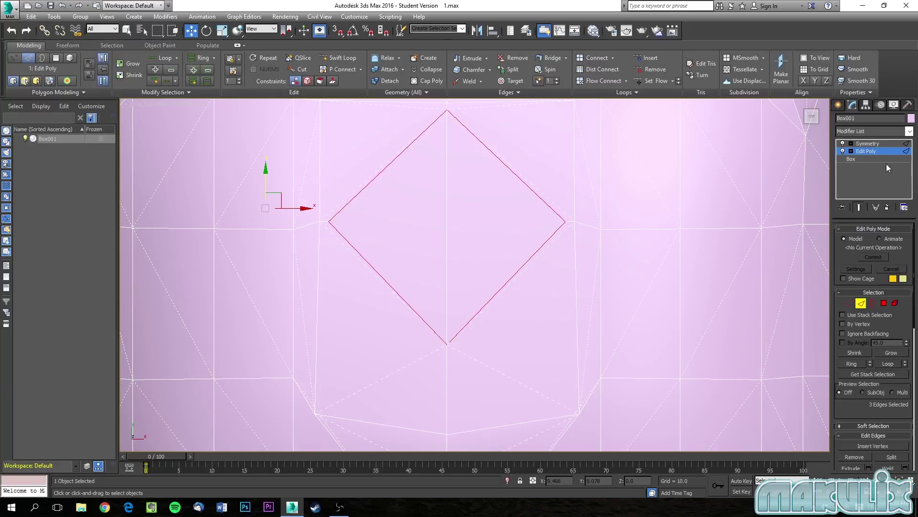
{"action": "left_click", "coordinate": [843, 143]}
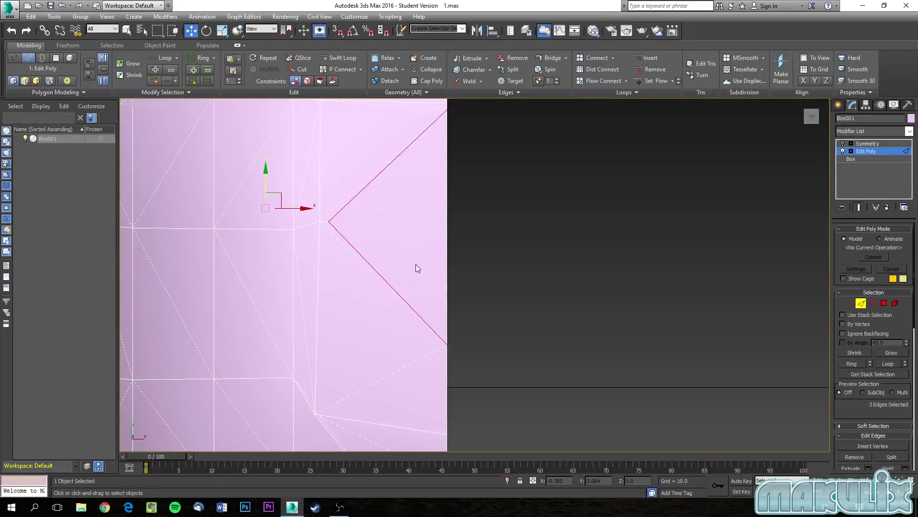
{"action": "left_click", "coordinate": [842, 143]}
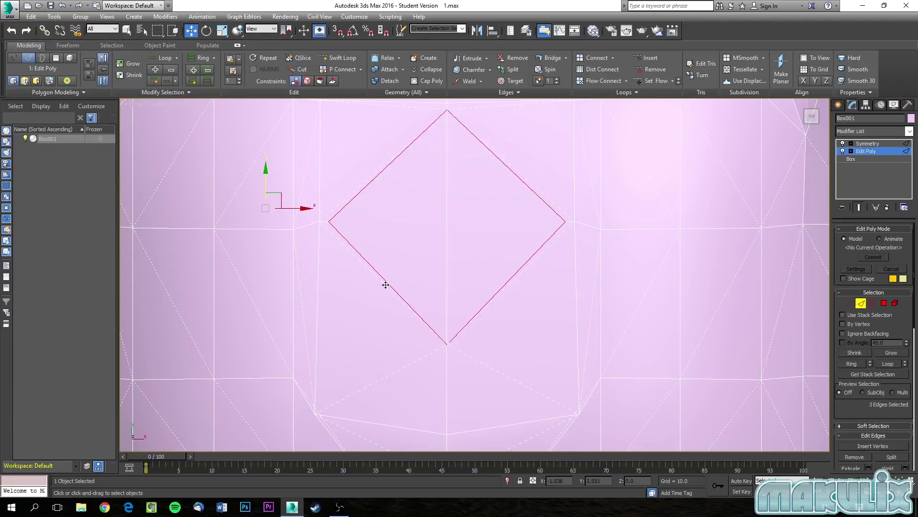
{"action": "left_click", "coordinate": [538, 82]}
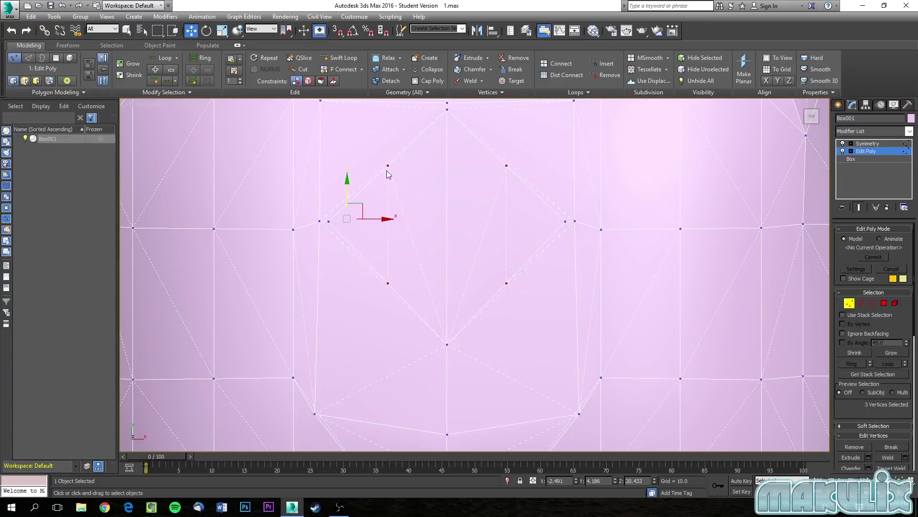
- Scale the inserted diamond vertices along the Y axis to about 150 percent to round the outline
{"action": "left_click", "coordinate": [223, 31]}
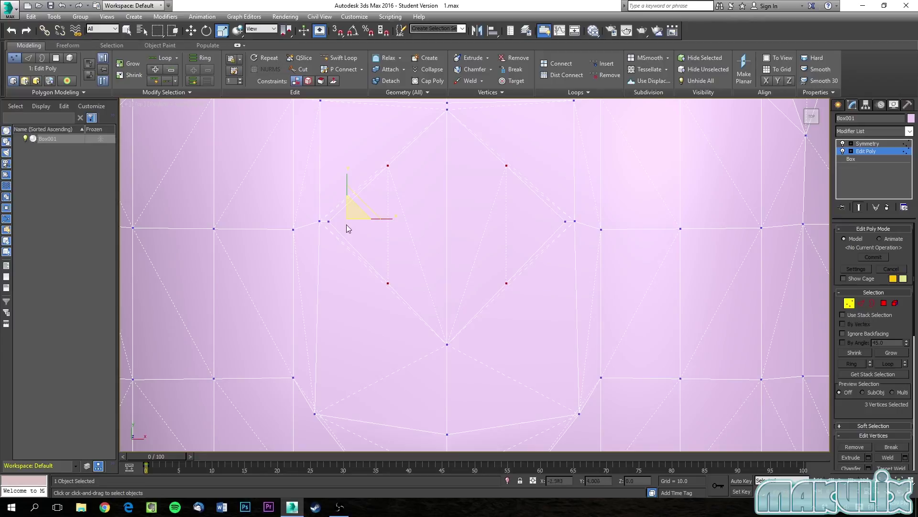
{"action": "left_click_drag", "start_coordinate": [347, 173], "coordinate": [346, 156]}
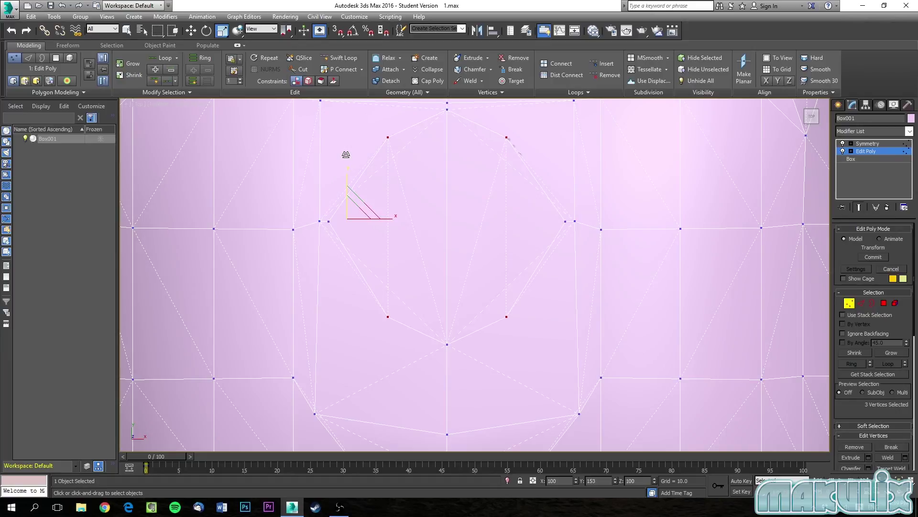
{"action": "left_click_drag", "start_coordinate": [345, 157], "coordinate": [345, 156]}
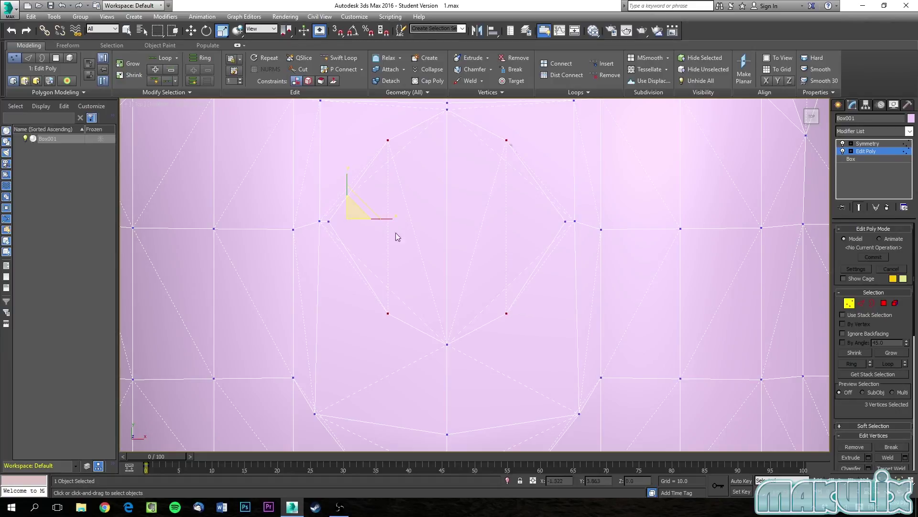
- Select the rounded neck polygon with its two surrounding polygons and retriangulate them
{"action": "left_click", "coordinate": [884, 303]}
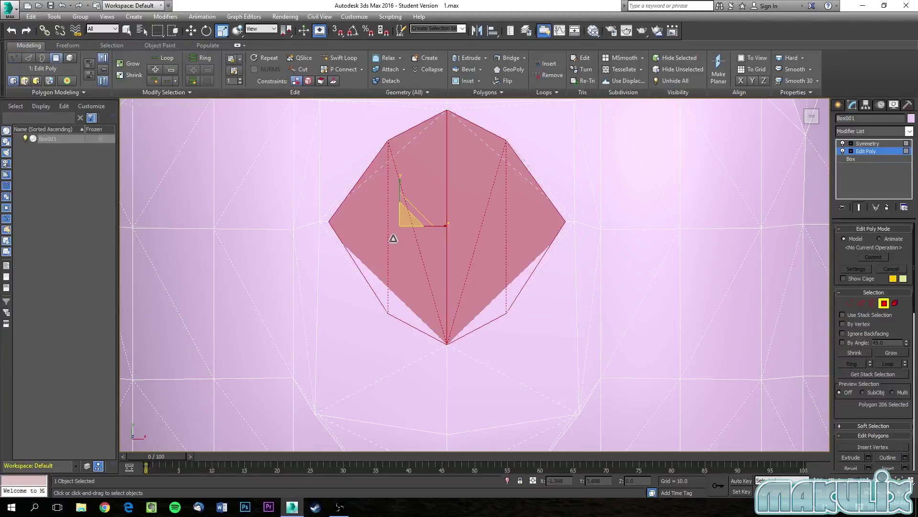
{"action": "left_click", "coordinate": [508, 273]}
{"action": "left_click", "coordinate": [396, 250]}
{"action": "left_click", "coordinate": [384, 298], "text": "ctrl"}
{"action": "left_click", "coordinate": [402, 251]}
{"action": "left_click", "coordinate": [392, 295]}
{"action": "left_click", "coordinate": [395, 274]}
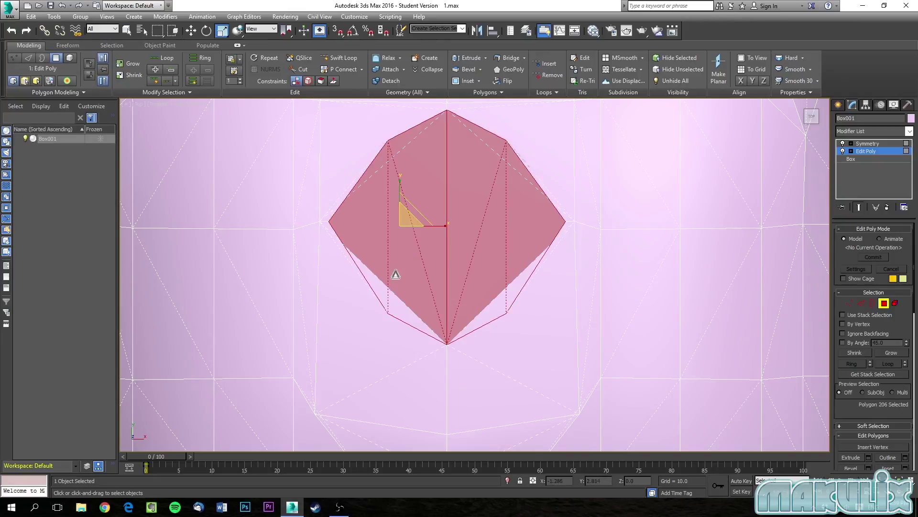
{"action": "left_click", "coordinate": [388, 304], "text": "ctrl"}
{"action": "left_click", "coordinate": [358, 165], "text": "ctrl"}
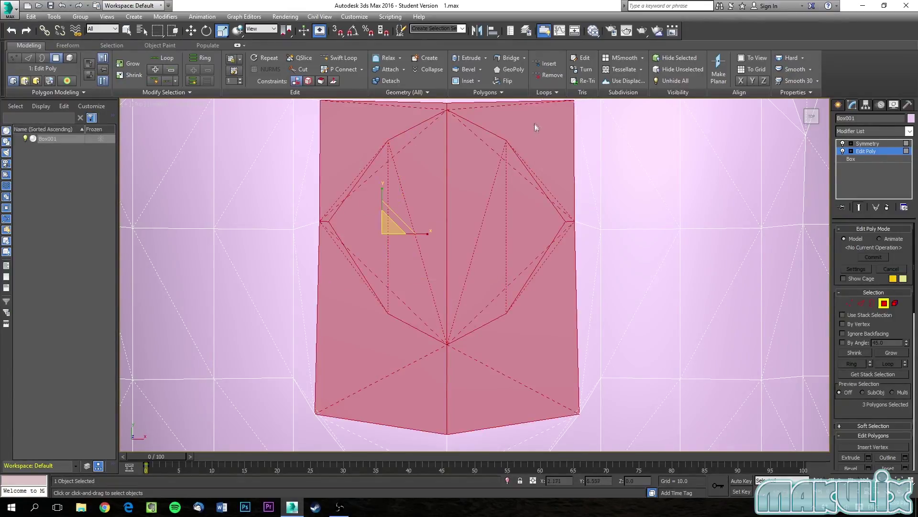
{"action": "left_click", "coordinate": [571, 81]}
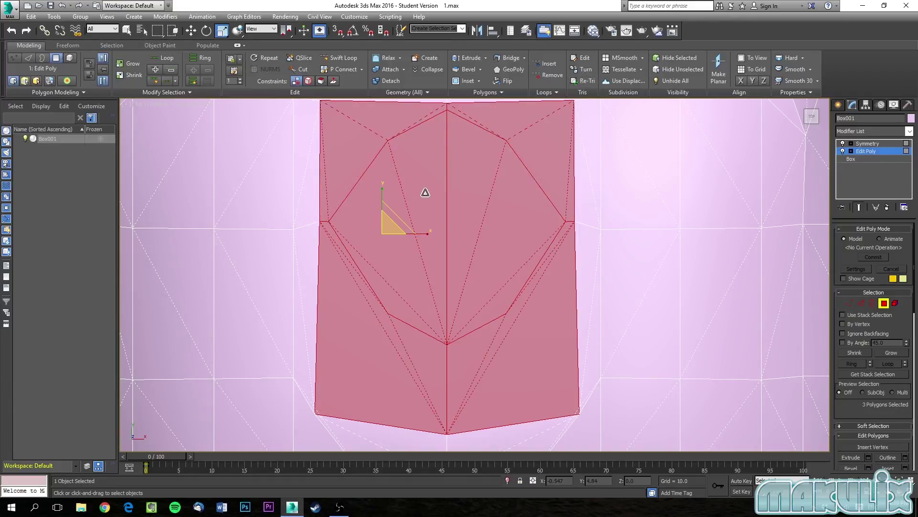
- Delete the rounded polygon in the middle of the torso's top to open a neck hole
{"action": "left_click", "coordinate": [456, 270]}
{"action": "key", "text": "Delete"}
{"action": "middle_click_drag", "start_coordinate": [443, 272], "coordinate": [463, 345], "text": "alt"}
{"action": "scroll", "coordinate": [440, 243], "scroll_direction": "up", "scroll_amount": 2}
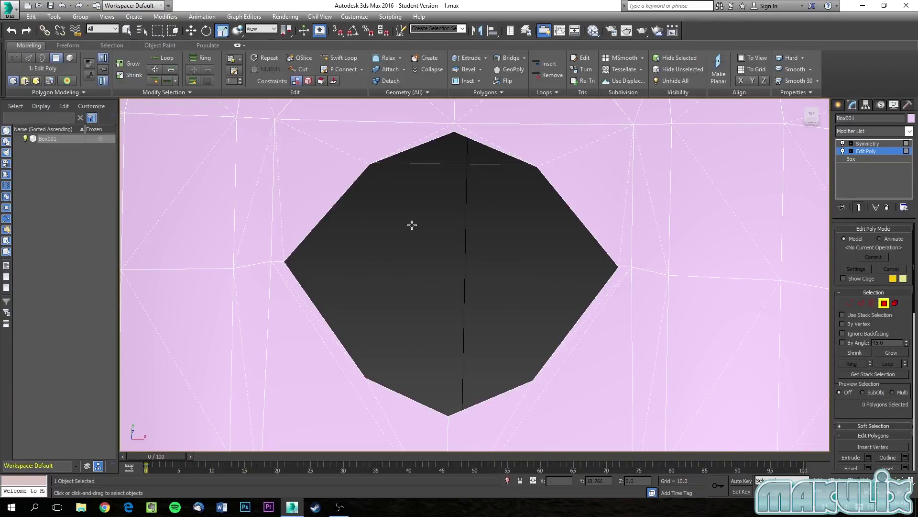
- Switch to edge editing with the neck hole's border edges selected and examine the opening from several angles
{"action": "left_click", "coordinate": [858, 302]}
{"action": "middle_click_drag", "start_coordinate": [406, 170], "coordinate": [411, 143], "text": "alt"}
{"action": "middle_click_drag", "start_coordinate": [410, 143], "coordinate": [420, 347]}
{"action": "scroll", "coordinate": [404, 215], "scroll_direction": "up", "scroll_amount": 5}
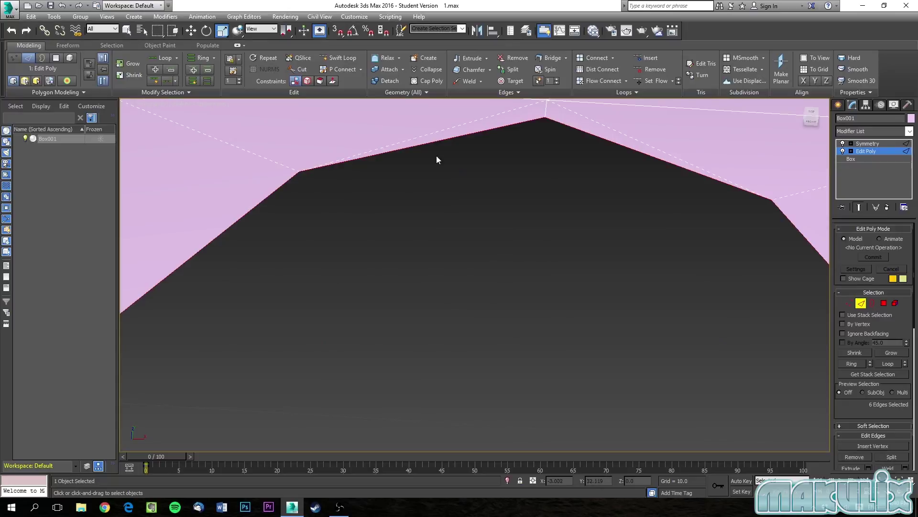
{"action": "scroll", "coordinate": [689, 253], "scroll_direction": "down", "scroll_amount": 4}
{"action": "middle_click_drag", "start_coordinate": [687, 259], "coordinate": [405, 221]}
{"action": "scroll", "coordinate": [548, 197], "scroll_direction": "down", "scroll_amount": 2}
{"action": "scroll", "coordinate": [529, 276], "scroll_direction": "up", "scroll_amount": 3}
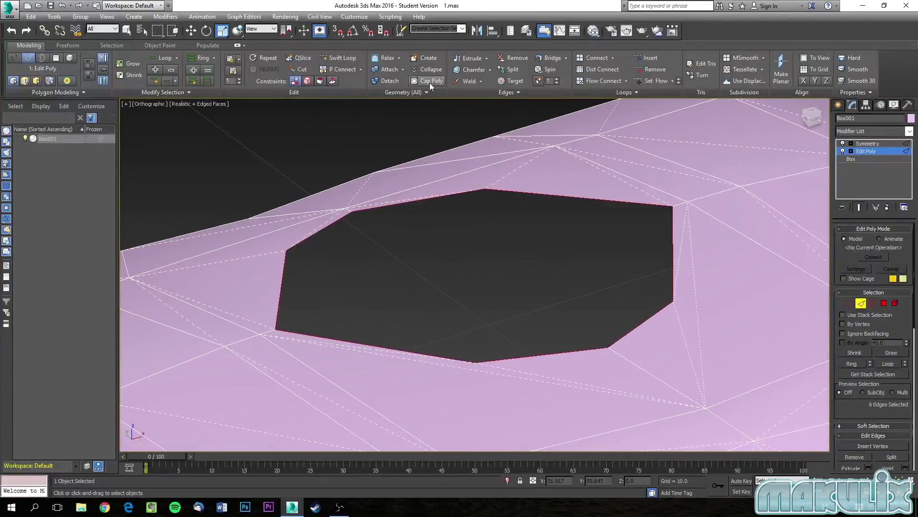
- Select the neck hole's border edges and extrude them straight up into a short neck wall
{"action": "key", "text": "w"}
{"action": "scroll", "coordinate": [378, 254], "scroll_direction": "down", "scroll_amount": 3}
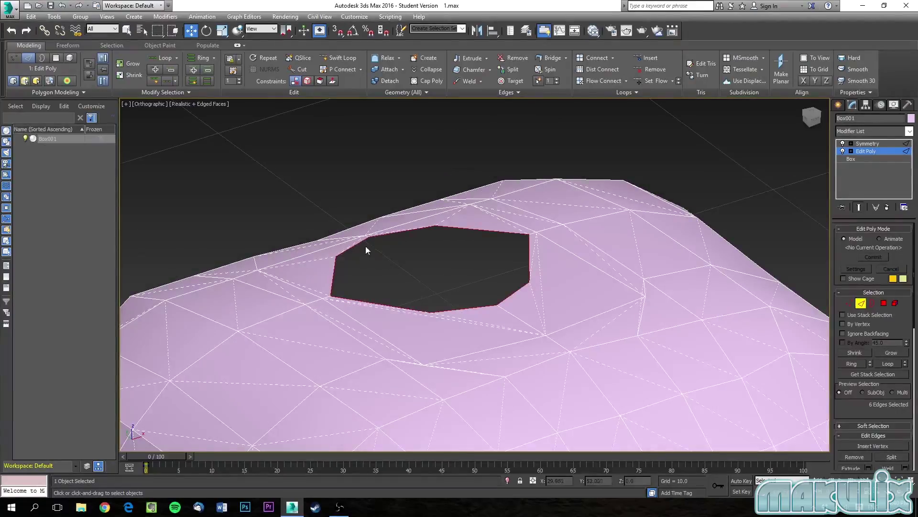
{"action": "scroll", "coordinate": [360, 242], "scroll_direction": "up", "scroll_amount": 5}
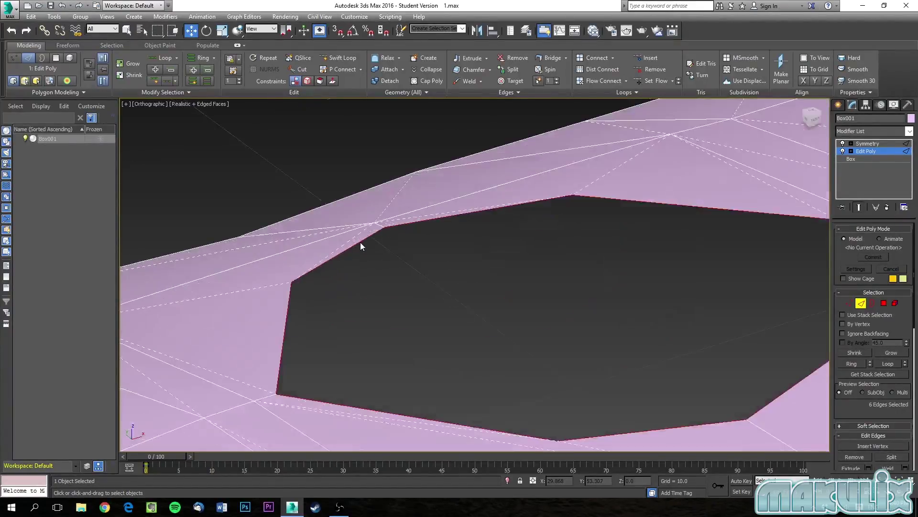
{"action": "scroll", "coordinate": [538, 265], "scroll_direction": "down", "scroll_amount": 1}
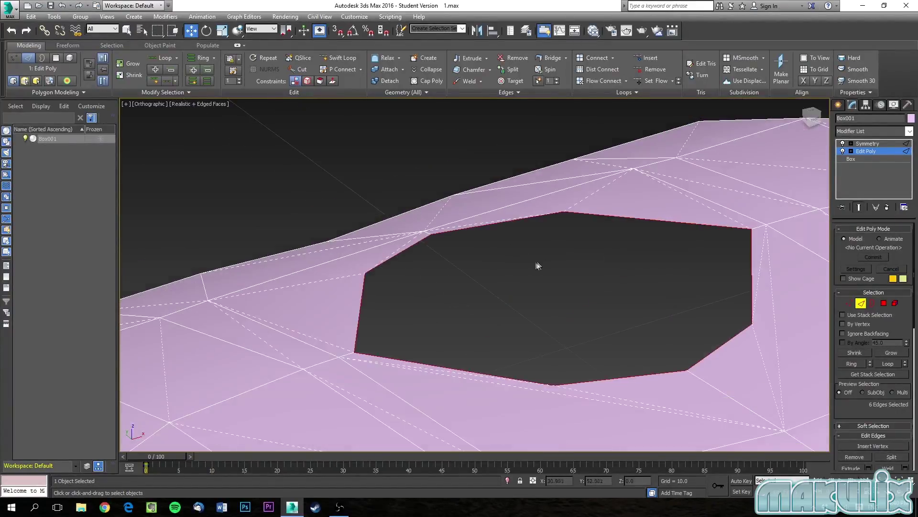
{"action": "double_click", "coordinate": [413, 244]}
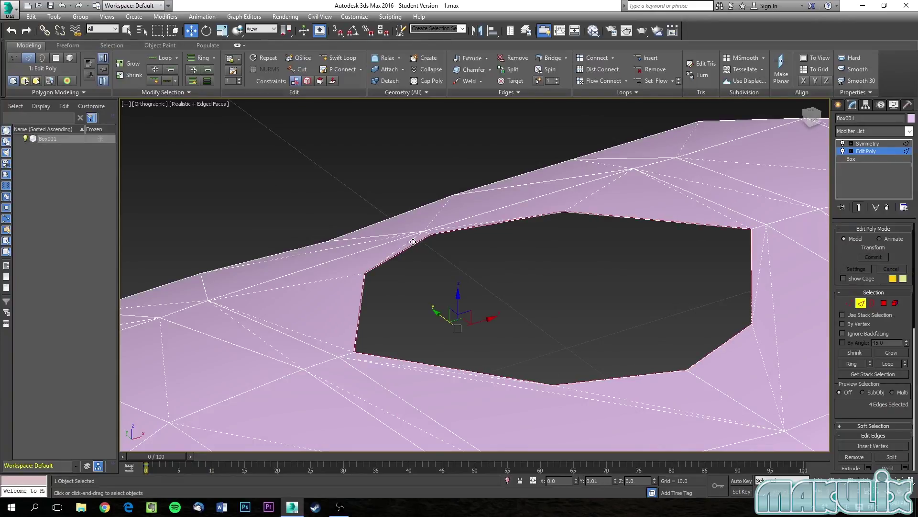
{"action": "left_click_drag", "start_coordinate": [457, 296], "coordinate": [448, 147], "text": "shift"}
- Nudge the neck wall's top rim very slightly along the Z axis
{"action": "middle_click_drag", "start_coordinate": [449, 146], "coordinate": [556, 185], "text": "alt"}
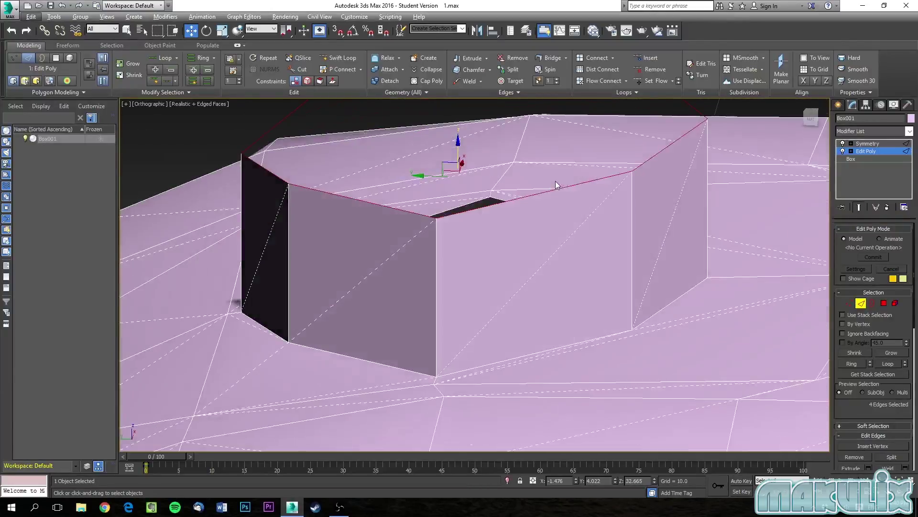
{"action": "key", "text": "f"}
{"action": "scroll", "coordinate": [430, 224], "scroll_direction": "up", "scroll_amount": 10}
{"action": "middle_click_drag", "start_coordinate": [406, 247], "coordinate": [406, 322], "text": "alt"}
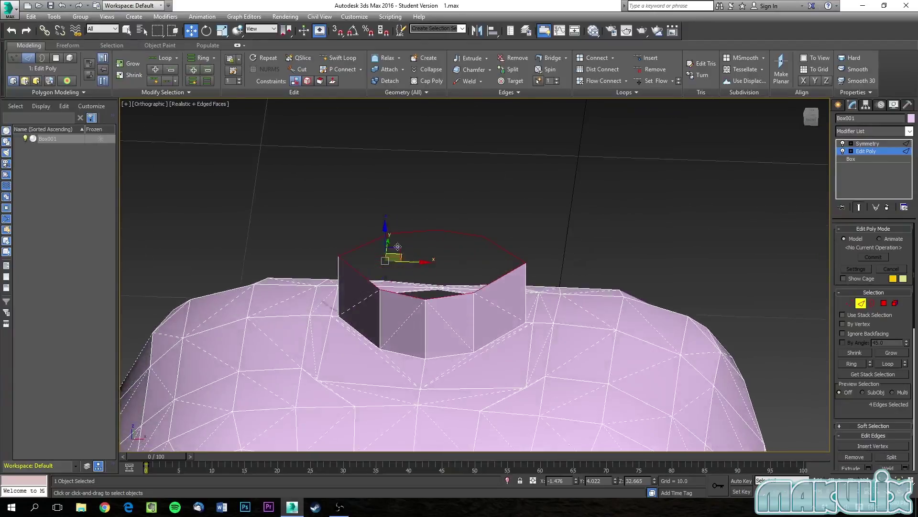
{"action": "left_click_drag", "start_coordinate": [386, 227], "coordinate": [387, 228]}
{"action": "middle_click_drag", "start_coordinate": [386, 227], "coordinate": [449, 302], "text": "alt"}
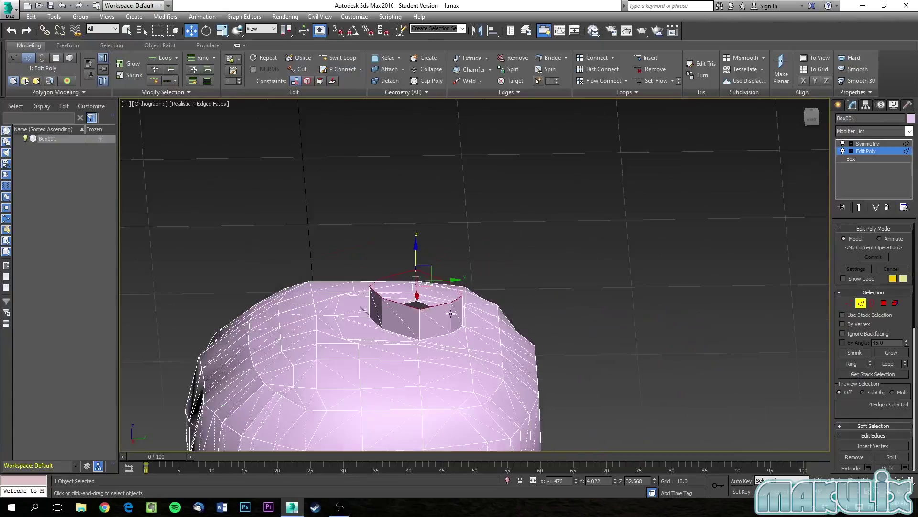
- Examine the neck wall and the surrounding shoulder mesh from several angles
{"action": "scroll", "coordinate": [383, 353], "scroll_direction": "down", "scroll_amount": 4}
{"action": "scroll", "coordinate": [340, 355], "scroll_direction": "up", "scroll_amount": 7}
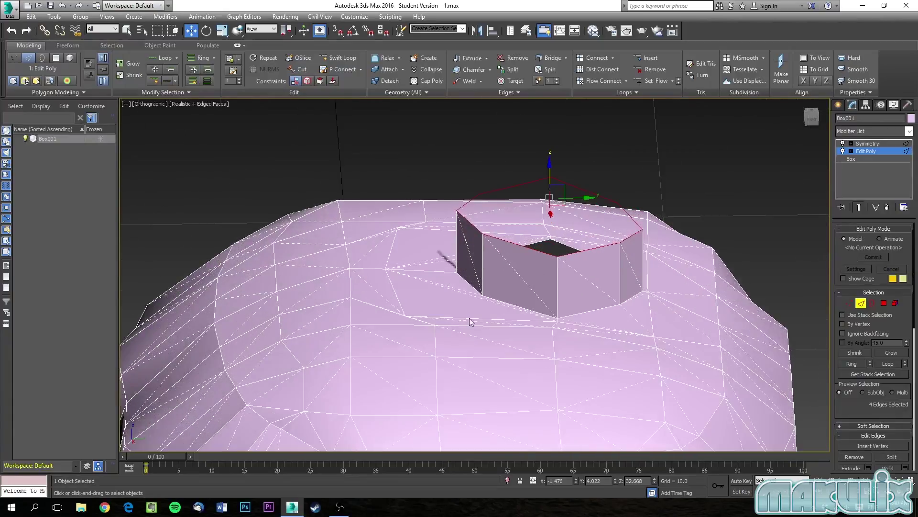
{"action": "scroll", "coordinate": [521, 296], "scroll_direction": "down", "scroll_amount": 3}
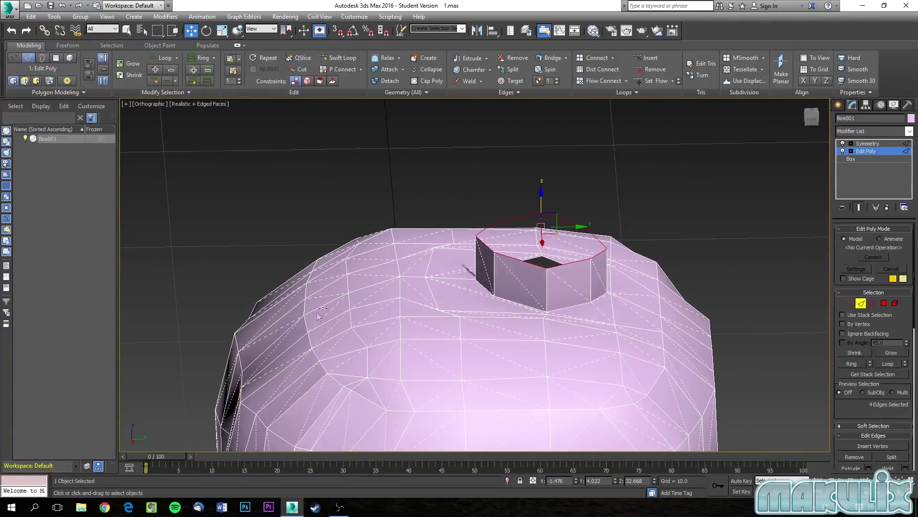
{"action": "middle_click_drag", "start_coordinate": [301, 333], "coordinate": [470, 339], "text": "alt"}
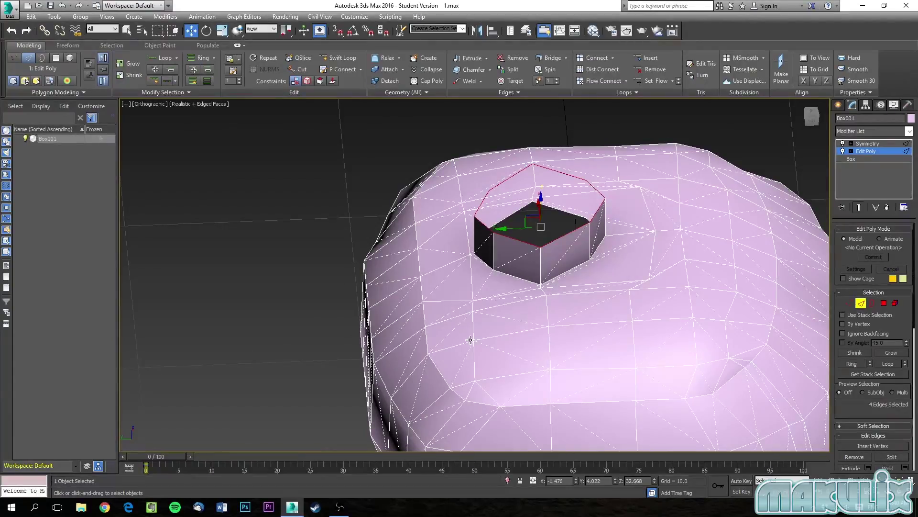
{"action": "scroll", "coordinate": [543, 248], "scroll_direction": "down", "scroll_amount": 3}
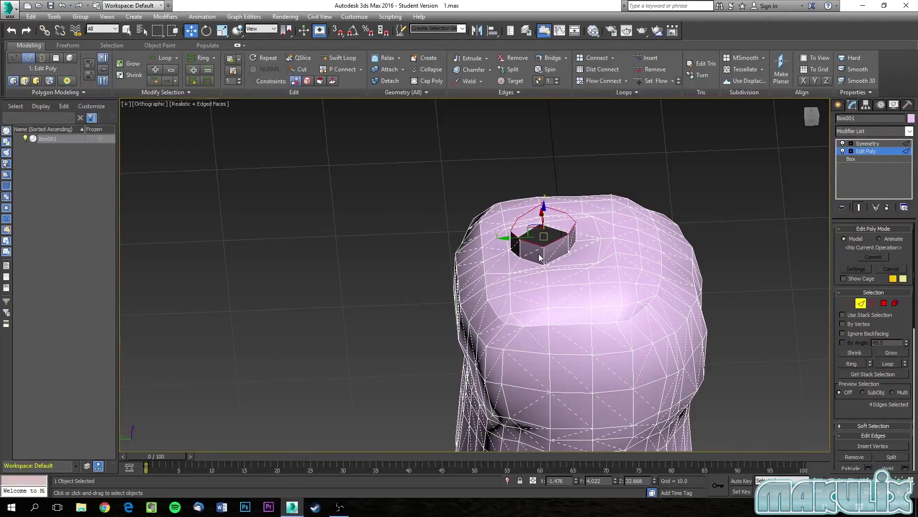
{"action": "middle_click_drag", "start_coordinate": [586, 251], "coordinate": [569, 262], "text": "alt"}
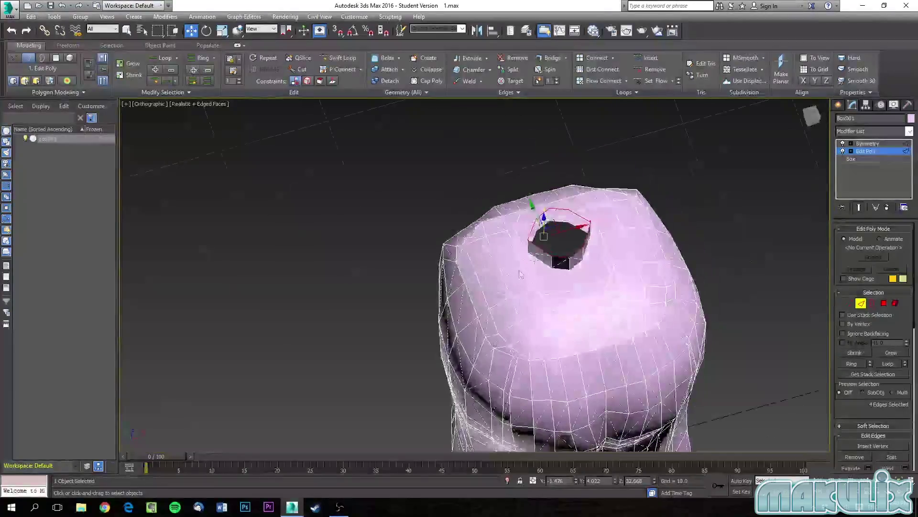
{"action": "scroll", "coordinate": [571, 262], "scroll_direction": "up", "scroll_amount": 5}
{"action": "middle_click_drag", "start_coordinate": [580, 317], "coordinate": [552, 276]}
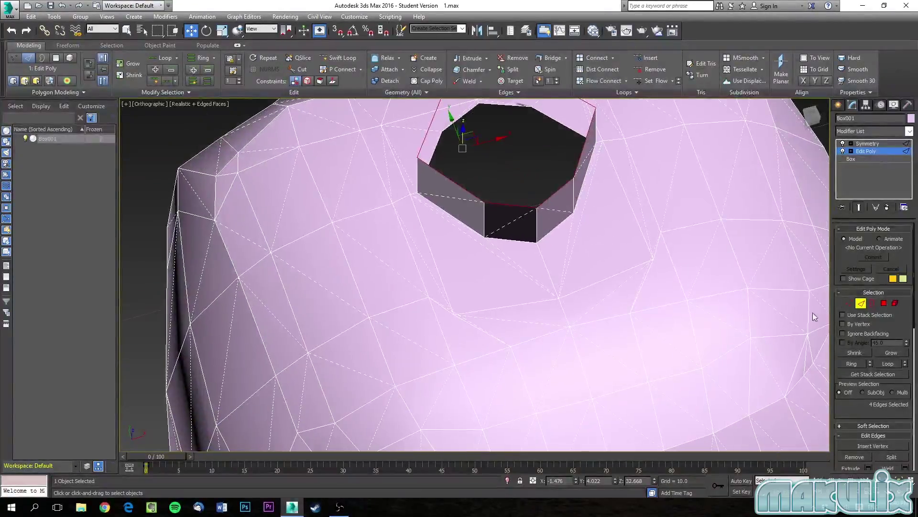
- Switch to vertex editing and turn on the Edges Only display property for the torso object
{"action": "left_click", "coordinate": [850, 304]}
{"action": "scroll", "coordinate": [544, 238], "scroll_direction": "down", "scroll_amount": 3}
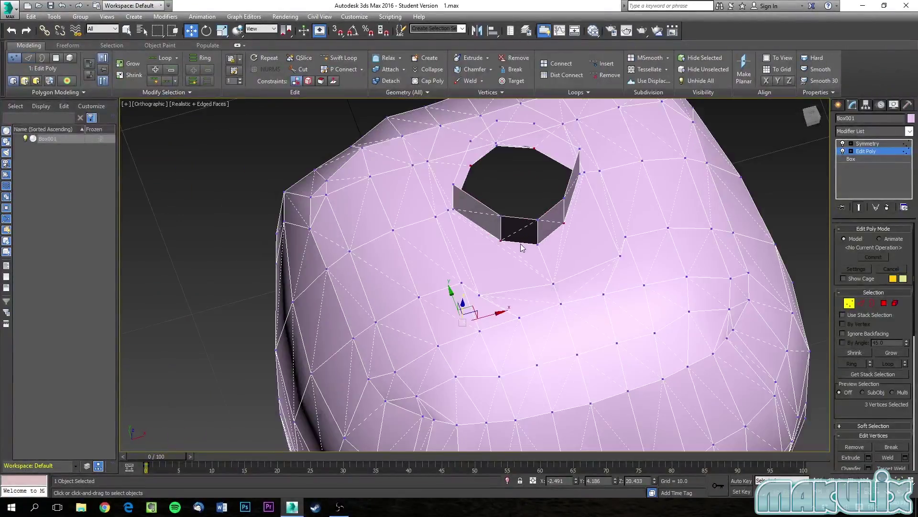
{"action": "middle_click_drag", "start_coordinate": [528, 243], "coordinate": [495, 261], "text": "alt"}
{"action": "right_click", "coordinate": [494, 263]}
{"action": "left_click", "coordinate": [526, 325]}
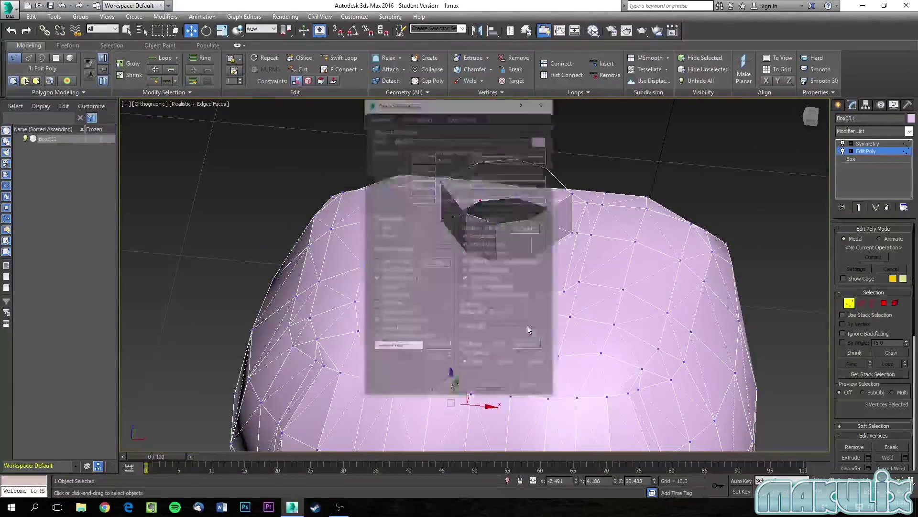
{"action": "left_click", "coordinate": [387, 287]}
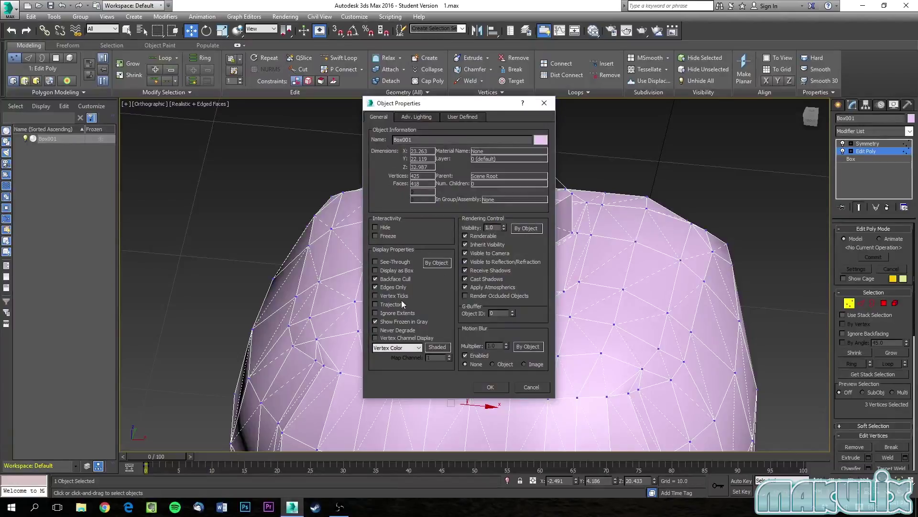
{"action": "left_click", "coordinate": [480, 386]}
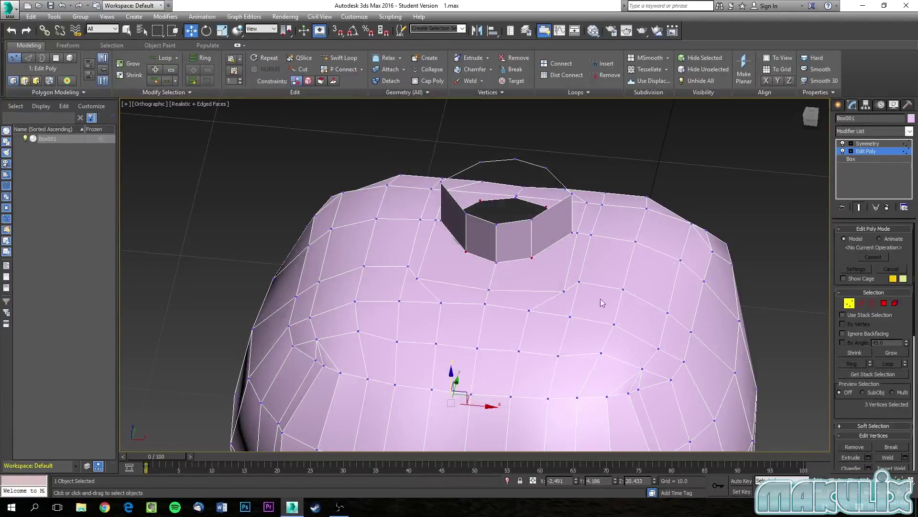
- Hide the edged-faces overlay, switch to edge editing, and examine the shading of the chest, waist and sides
{"action": "middle_click_drag", "start_coordinate": [439, 237], "coordinate": [344, 229], "text": "alt"}
{"action": "scroll", "coordinate": [462, 330], "scroll_direction": "down", "scroll_amount": 3}
{"action": "middle_click_drag", "start_coordinate": [461, 330], "coordinate": [364, 142]}
{"action": "scroll", "coordinate": [366, 142], "scroll_direction": "down", "scroll_amount": 4}
{"action": "middle_click_drag", "start_coordinate": [396, 169], "coordinate": [454, 240]}
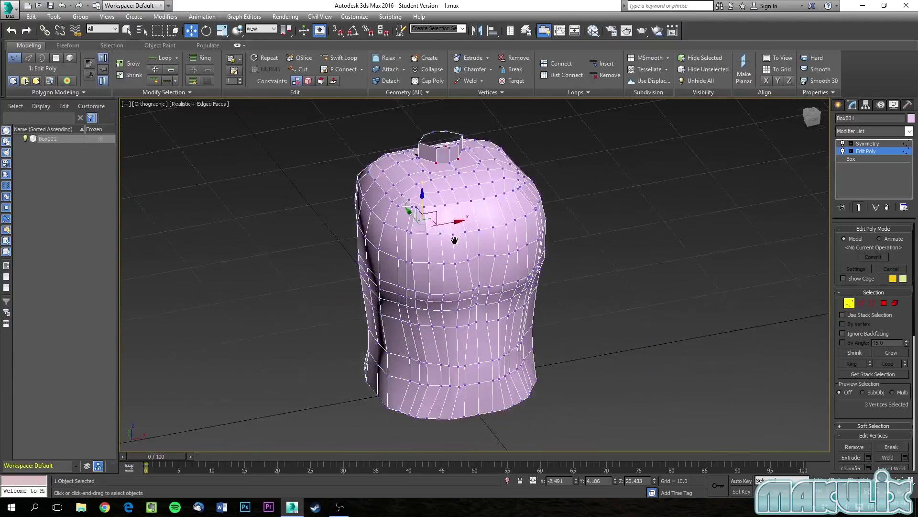
{"action": "key", "text": "F4"}
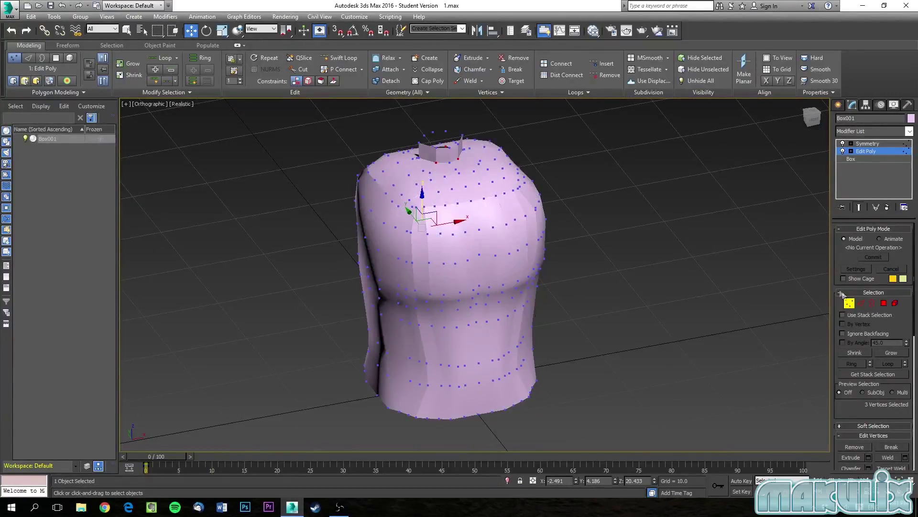
{"action": "left_click", "coordinate": [860, 303]}
{"action": "middle_click_drag", "start_coordinate": [535, 277], "coordinate": [510, 269], "text": "alt"}
{"action": "scroll", "coordinate": [428, 189], "scroll_direction": "up", "scroll_amount": 4}
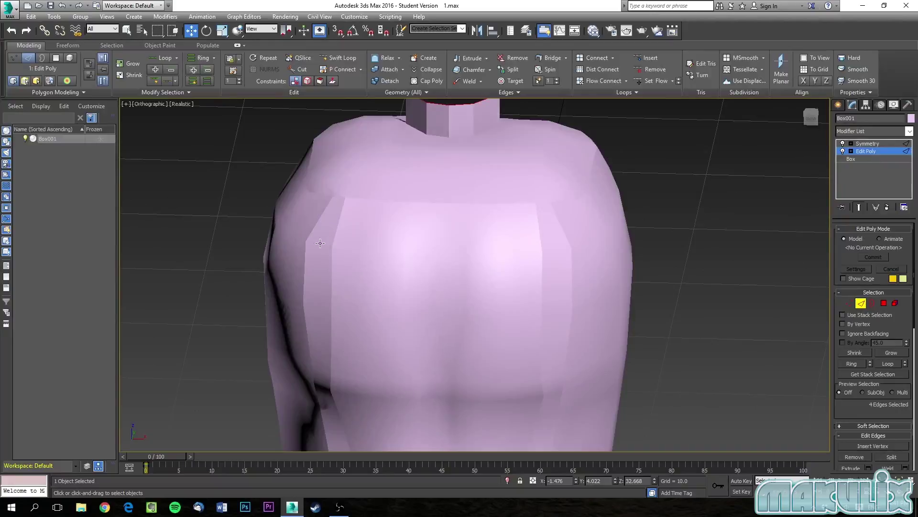
{"action": "middle_click_drag", "start_coordinate": [306, 278], "coordinate": [347, 283], "text": "alt"}
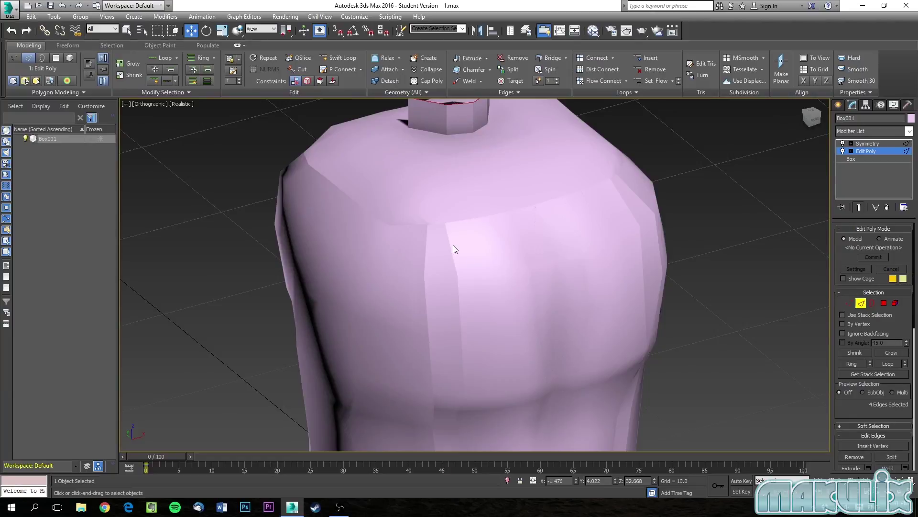
{"action": "scroll", "coordinate": [453, 245], "scroll_direction": "down", "scroll_amount": 2}
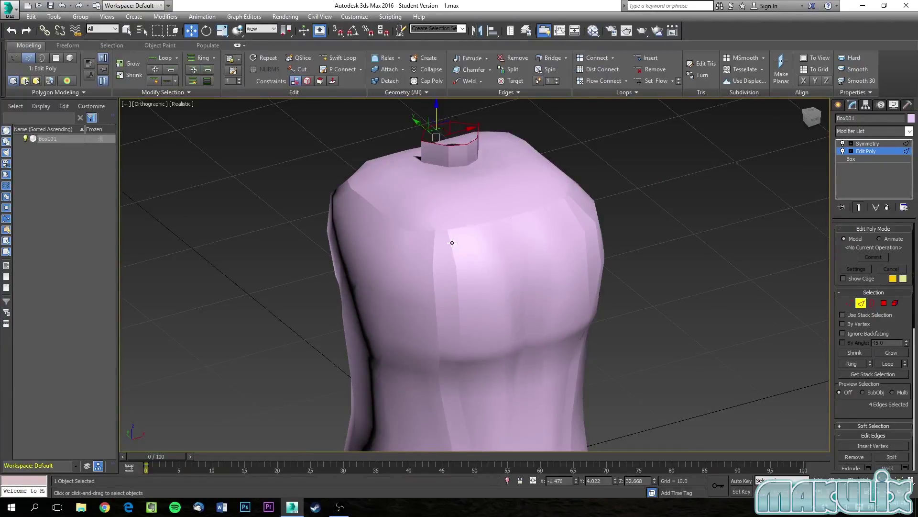
{"action": "middle_click_drag", "start_coordinate": [478, 269], "coordinate": [440, 183]}
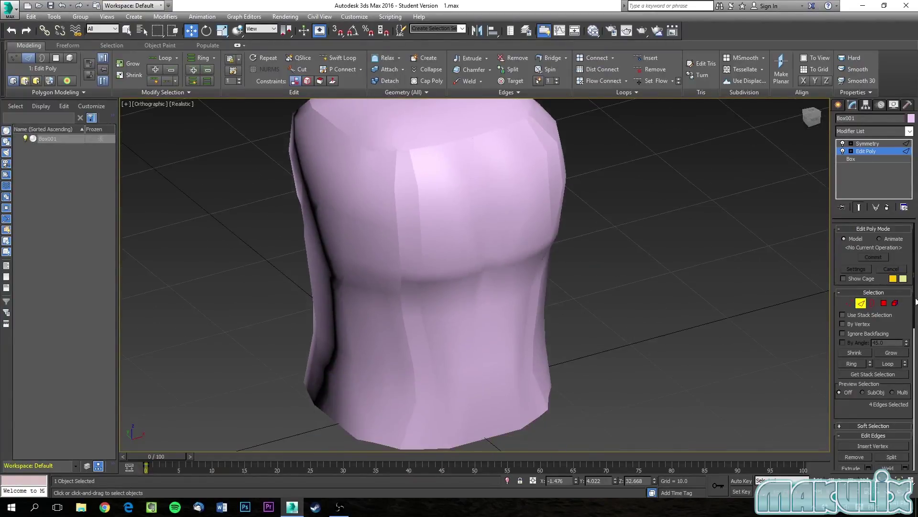
- Switch to polygon editing and select all the torso's polygons in the Front view
{"action": "left_click", "coordinate": [884, 302]}
{"action": "scroll", "coordinate": [604, 300], "scroll_direction": "down", "scroll_amount": 3}
{"action": "middle_click_drag", "start_coordinate": [605, 266], "coordinate": [566, 251], "text": "alt"}
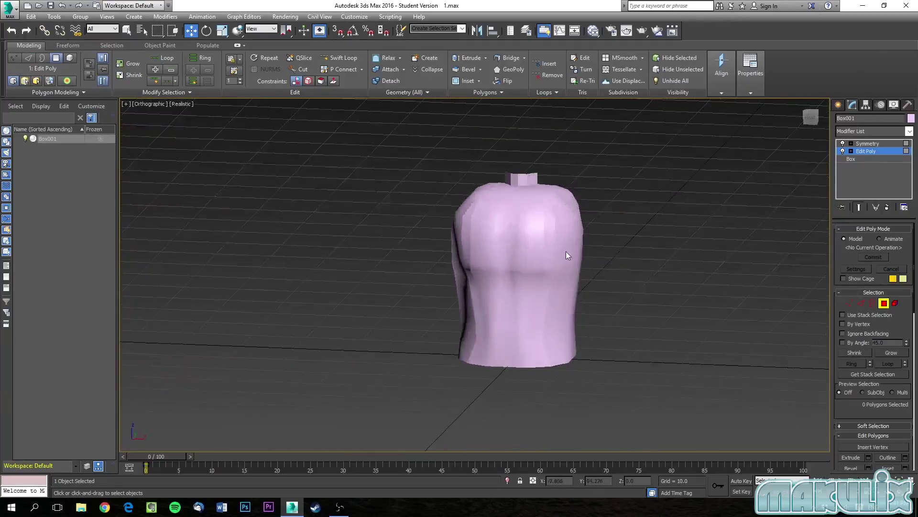
{"action": "key", "text": "f"}
{"action": "scroll", "coordinate": [506, 246], "scroll_direction": "up", "scroll_amount": 3}
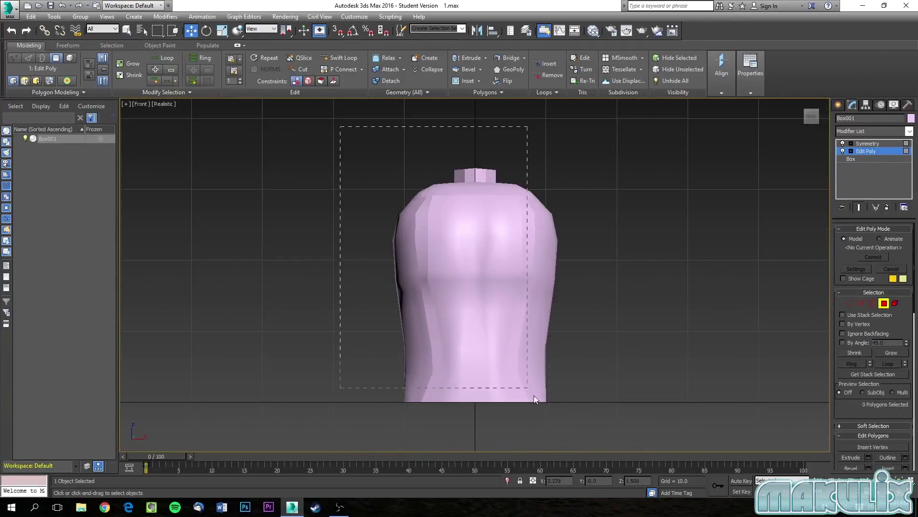
{"action": "left_click_drag", "start_coordinate": [624, 447], "coordinate": [624, 447]}
{"action": "mouse_move", "coordinate": [521, 422]}
{"action": "middle_mouse_down", "text": "alt"}
{"action": "mouse_move", "coordinate": [494, 154]}
{"action": "mouse_move", "coordinate": [486, 429]}
{"action": "mouse_move", "coordinate": [526, 441]}
{"action": "mouse_move", "coordinate": [518, 432]}
{"action": "middle_mouse_up", "text": "alt"}
{"action": "key", "text": "f"}
{"action": "key", "text": "z"}
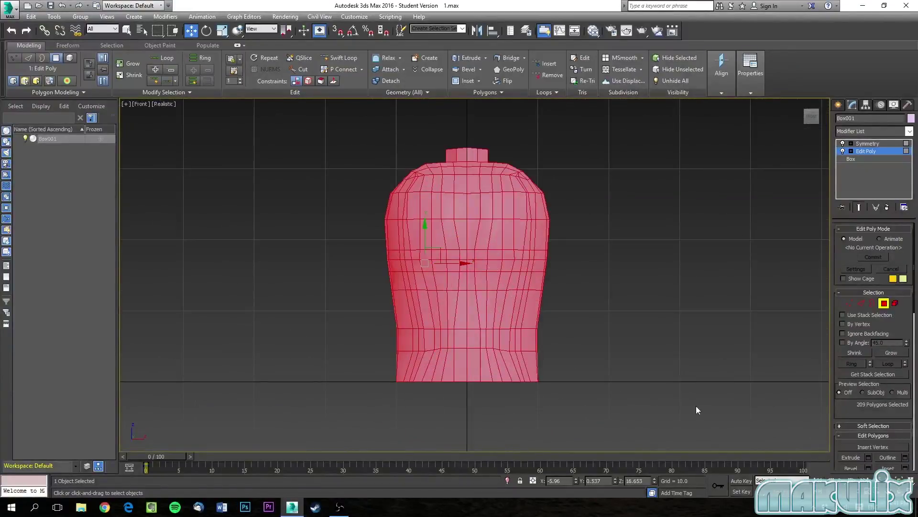
- Clear all smoothing groups on the selected polygons, try group 32, and assign smoothing group 1 instead
{"action": "left_click_drag", "start_coordinate": [916, 303], "coordinate": [912, 491]}
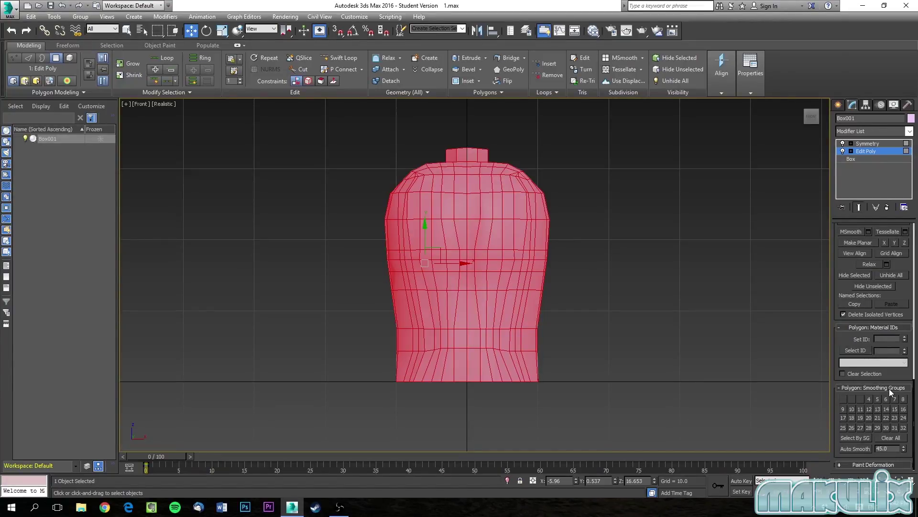
{"action": "left_click", "coordinate": [889, 438]}
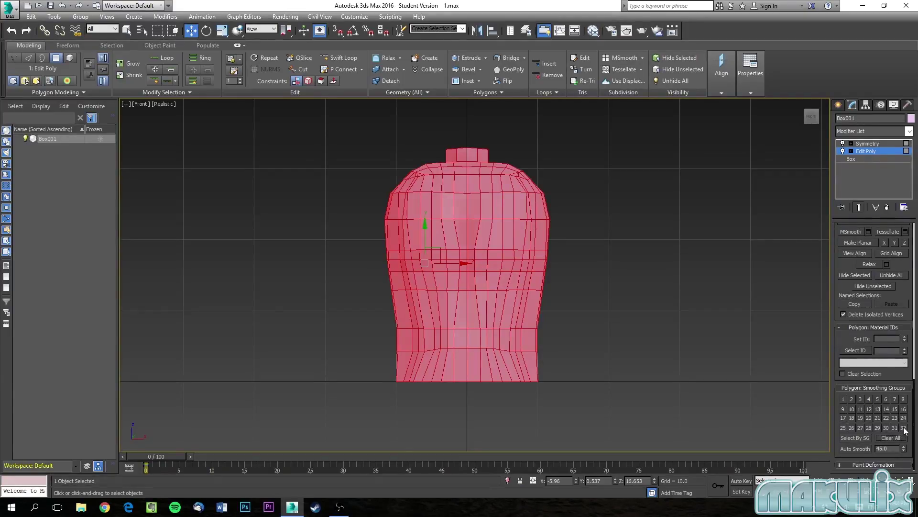
{"action": "left_click", "coordinate": [904, 428]}
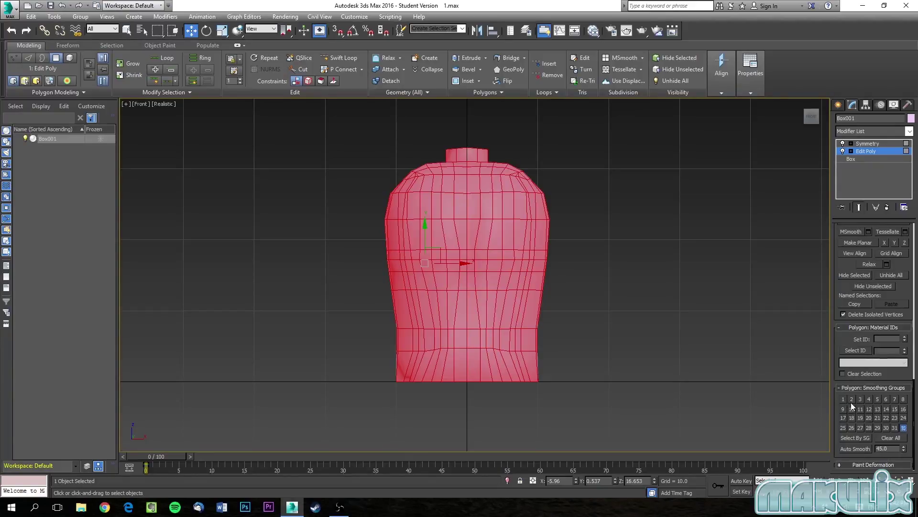
{"action": "left_click", "coordinate": [903, 428]}
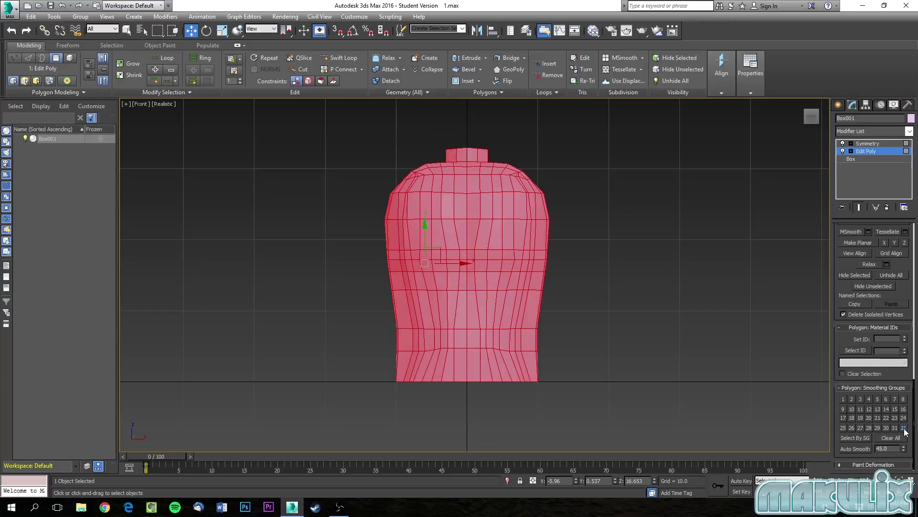
{"action": "left_click", "coordinate": [844, 401]}
{"action": "left_click", "coordinate": [842, 400]}
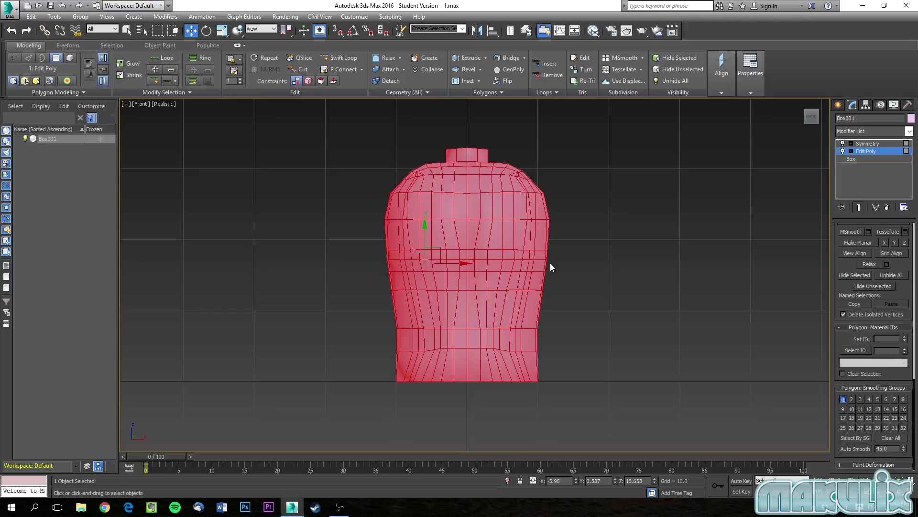
- Deselect the polygons and examine the smoothed shading on the neck and chest from several angles
{"action": "left_click", "coordinate": [603, 263]}
{"action": "middle_click_drag", "start_coordinate": [568, 174], "coordinate": [578, 193], "text": "alt"}
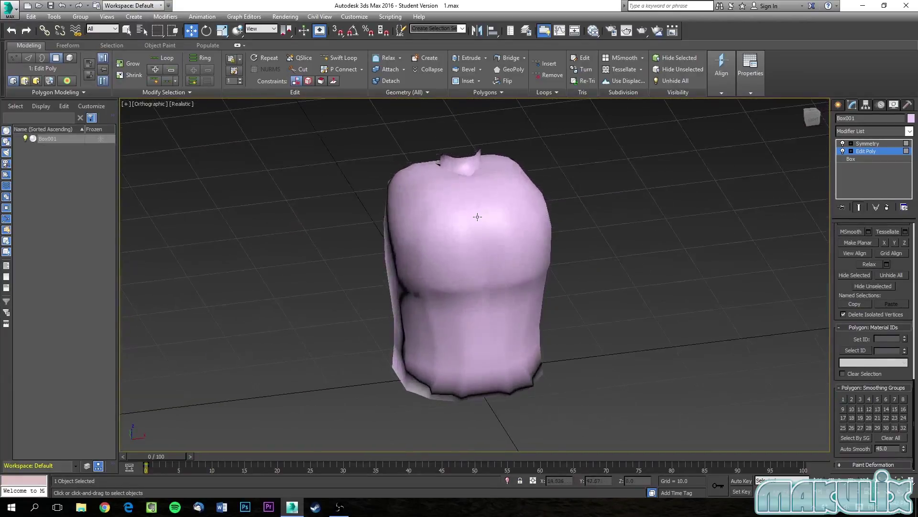
{"action": "scroll", "coordinate": [482, 215], "scroll_direction": "up", "scroll_amount": 10}
{"action": "middle_click_drag", "start_coordinate": [432, 196], "coordinate": [415, 340], "text": "alt"}
{"action": "middle_click_drag", "start_coordinate": [422, 296], "coordinate": [425, 237], "text": "alt"}
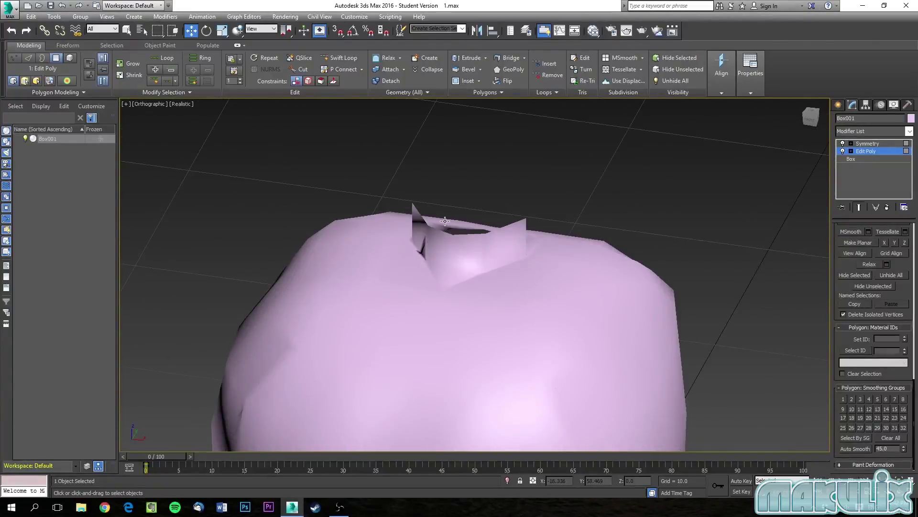
{"action": "middle_click_drag", "start_coordinate": [436, 278], "coordinate": [397, 244], "text": "alt"}
{"action": "scroll", "coordinate": [438, 289], "scroll_direction": "down", "scroll_amount": 3}
{"action": "key", "text": "f"}
{"action": "scroll", "coordinate": [470, 256], "scroll_direction": "up", "scroll_amount": 3}
{"action": "middle_click_drag", "start_coordinate": [469, 256], "coordinate": [454, 279], "text": "alt"}
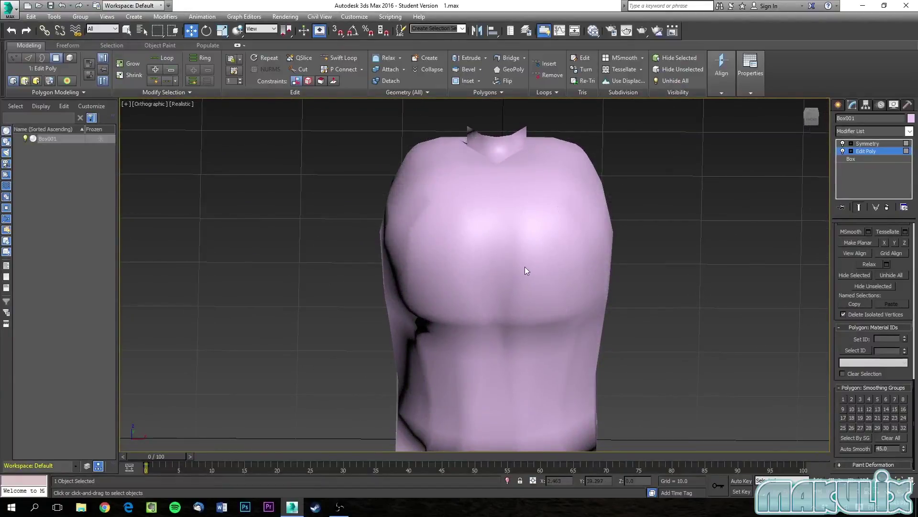
- Show the edged-faces overlay again and examine the neck wall and its position on the shoulders from the side
{"action": "key", "text": "F4"}
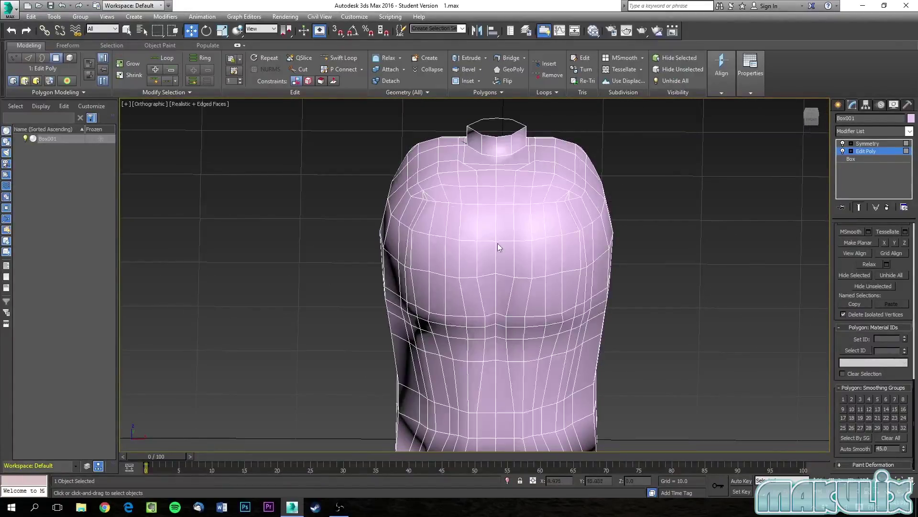
{"action": "scroll", "coordinate": [491, 156], "scroll_direction": "up", "scroll_amount": 5}
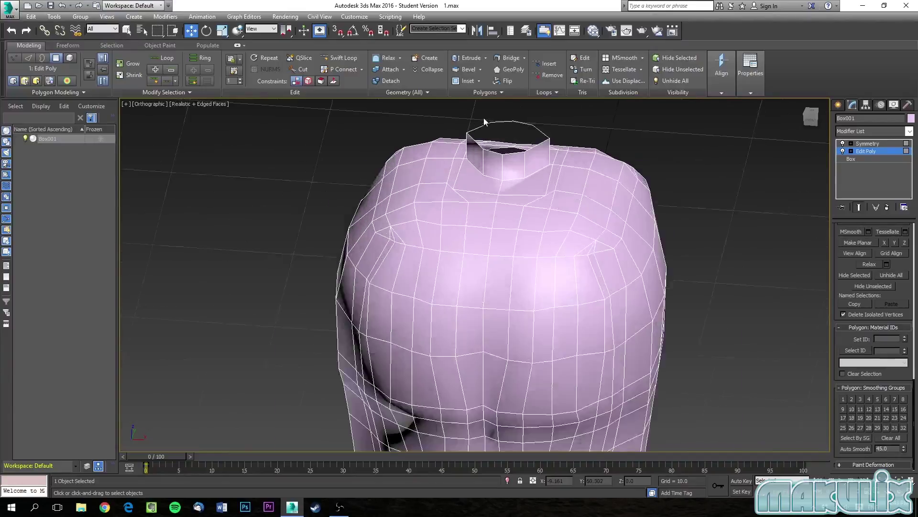
{"action": "middle_click_drag", "start_coordinate": [491, 156], "coordinate": [565, 139], "text": "alt"}
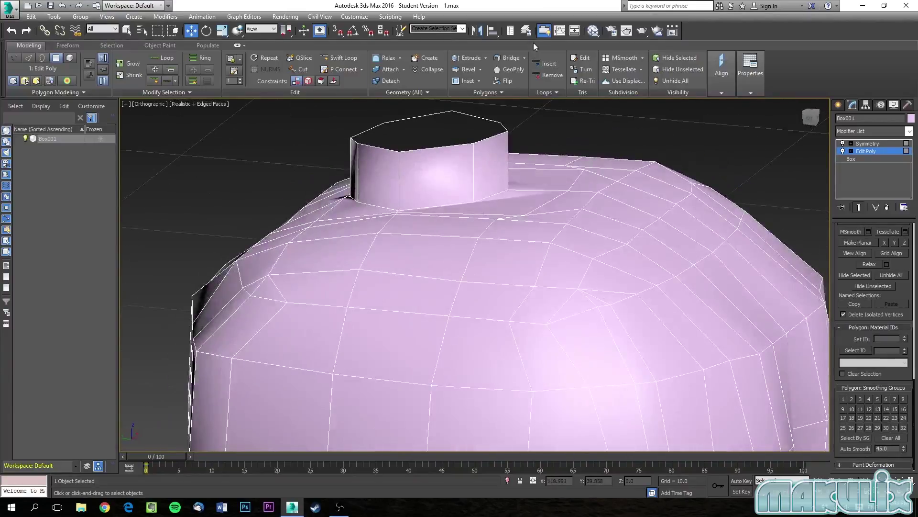
{"action": "key", "text": "l"}
{"action": "scroll", "coordinate": [526, 191], "scroll_direction": "up", "scroll_amount": 8}
{"action": "middle_click_drag", "start_coordinate": [518, 255], "coordinate": [534, 271], "text": "alt"}
{"action": "key", "text": "l"}
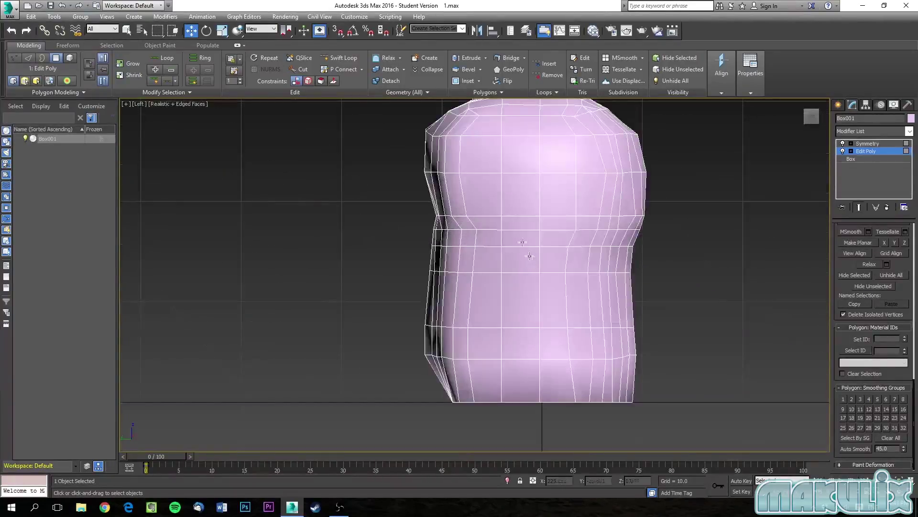
{"action": "middle_click_drag", "start_coordinate": [505, 191], "coordinate": [512, 328]}
{"action": "scroll", "coordinate": [507, 225], "scroll_direction": "up", "scroll_amount": 5}
{"action": "scroll", "coordinate": [564, 254], "scroll_direction": "up", "scroll_amount": 2}
{"action": "middle_click_drag", "start_coordinate": [566, 255], "coordinate": [529, 274]}
{"action": "scroll", "coordinate": [528, 275], "scroll_direction": "down", "scroll_amount": 2}
{"action": "middle_click_drag", "start_coordinate": [557, 315], "coordinate": [560, 324], "text": "alt"}
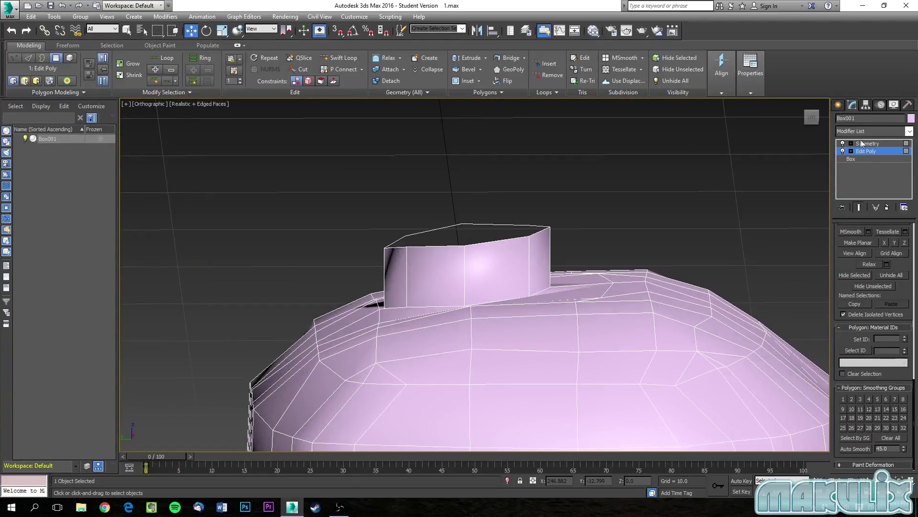
- Select the four polygons of the neck wall and move them toward the chest along the Y axis
{"action": "scroll", "coordinate": [868, 373], "scroll_direction": "up", "scroll_amount": 10}
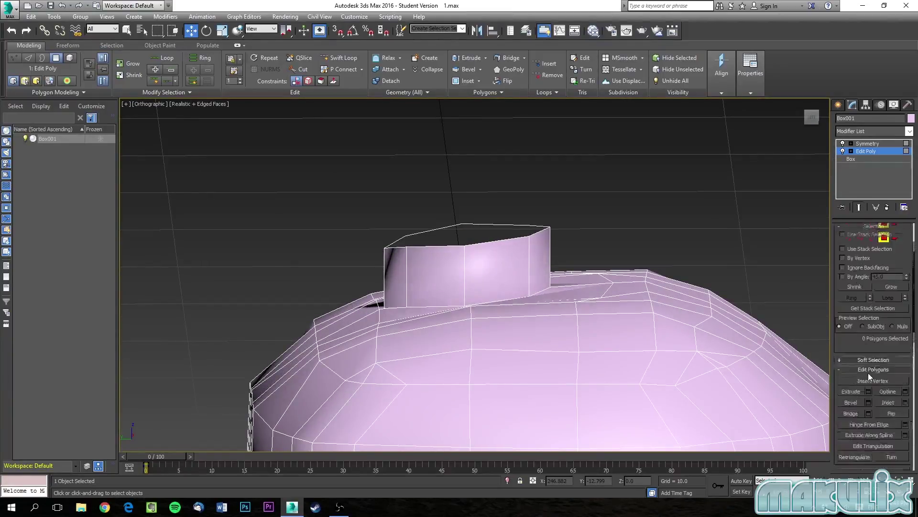
{"action": "left_click", "coordinate": [850, 305]}
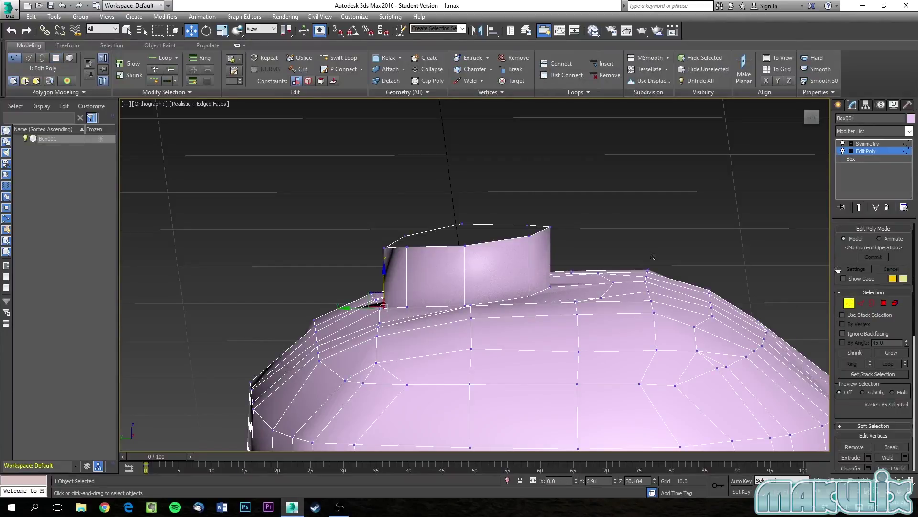
{"action": "left_click", "coordinate": [884, 302]}
{"action": "left_click_drag", "start_coordinate": [381, 221], "coordinate": [587, 265]}
{"action": "left_click_drag", "start_coordinate": [441, 273], "coordinate": [474, 273]}
{"action": "middle_click_drag", "start_coordinate": [491, 281], "coordinate": [656, 320], "text": "alt"}
{"action": "scroll", "coordinate": [616, 309], "scroll_direction": "down", "scroll_amount": 3}
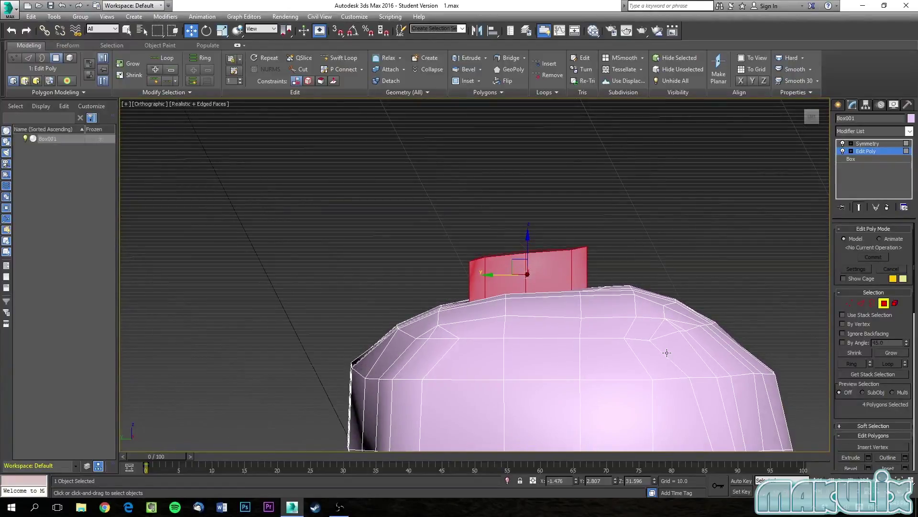
- Check the neck's placement from a wider view and shift its polygons slightly further forward along the Y axis
{"action": "key", "text": "f"}
{"action": "middle_click_drag", "start_coordinate": [475, 215], "coordinate": [496, 296]}
{"action": "mouse_move", "coordinate": [496, 297]}
{"action": "middle_mouse_down", "text": "alt"}
{"action": "mouse_move", "coordinate": [502, 304]}
{"action": "mouse_move", "coordinate": [514, 298]}
{"action": "middle_mouse_up", "text": "alt"}
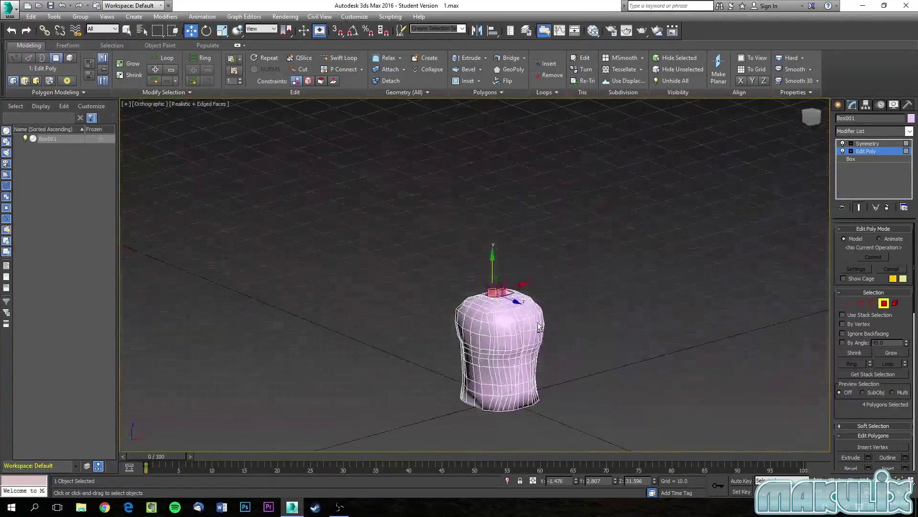
{"action": "scroll", "coordinate": [514, 297], "scroll_direction": "up", "scroll_amount": 5}
{"action": "scroll", "coordinate": [514, 299], "scroll_direction": "up", "scroll_amount": 5}
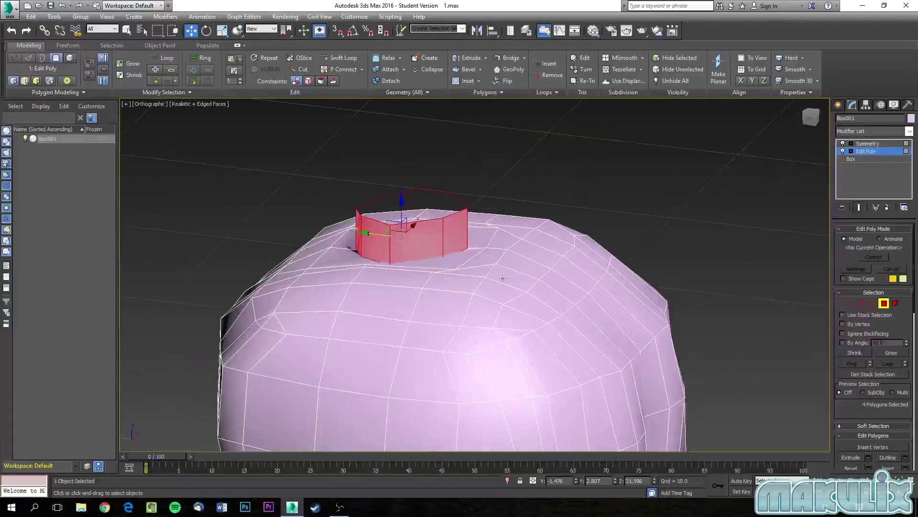
{"action": "left_click_drag", "start_coordinate": [374, 234], "coordinate": [388, 235]}
- Select the six vertices of the shoulder mesh just in front of the neck base and move them forward along Y
{"action": "left_click", "coordinate": [849, 303]}
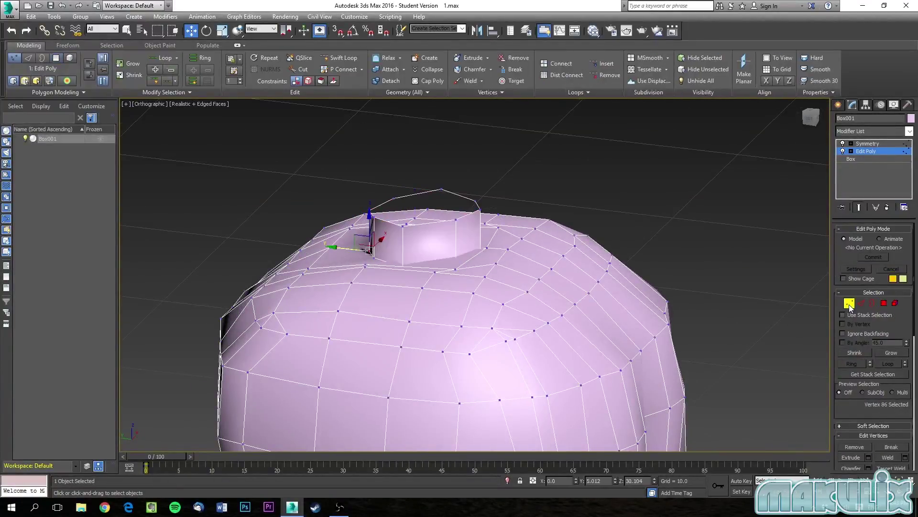
{"action": "left_click", "coordinate": [487, 248]}
{"action": "left_click_drag", "start_coordinate": [487, 226], "coordinate": [486, 229]}
{"action": "left_click", "coordinate": [509, 250]}
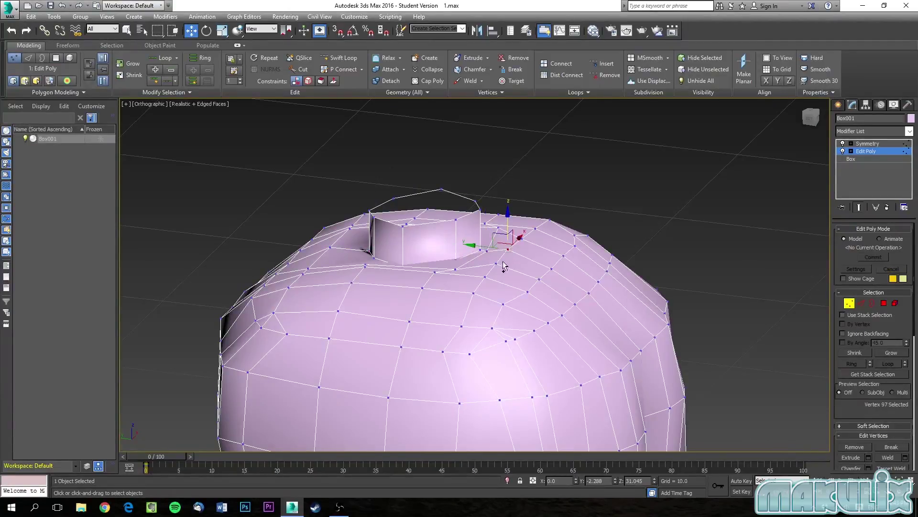
{"action": "left_click", "coordinate": [495, 264], "text": "ctrl"}
{"action": "left_click", "coordinate": [486, 277], "text": "ctrl"}
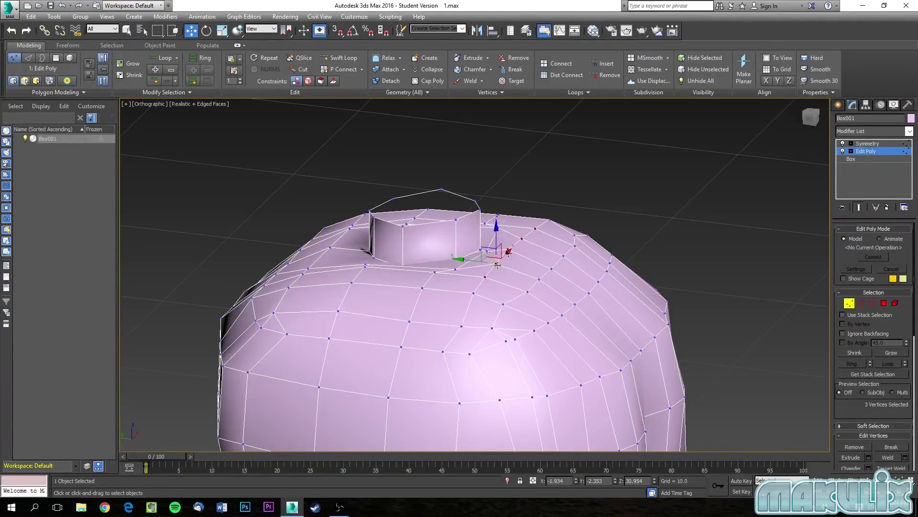
{"action": "left_click", "coordinate": [487, 251], "text": "ctrl"}
{"action": "left_click", "coordinate": [455, 270], "text": "ctrl"}
{"action": "left_click", "coordinate": [434, 272], "text": "ctrl"}
{"action": "left_click_drag", "start_coordinate": [450, 262], "coordinate": [471, 267]}
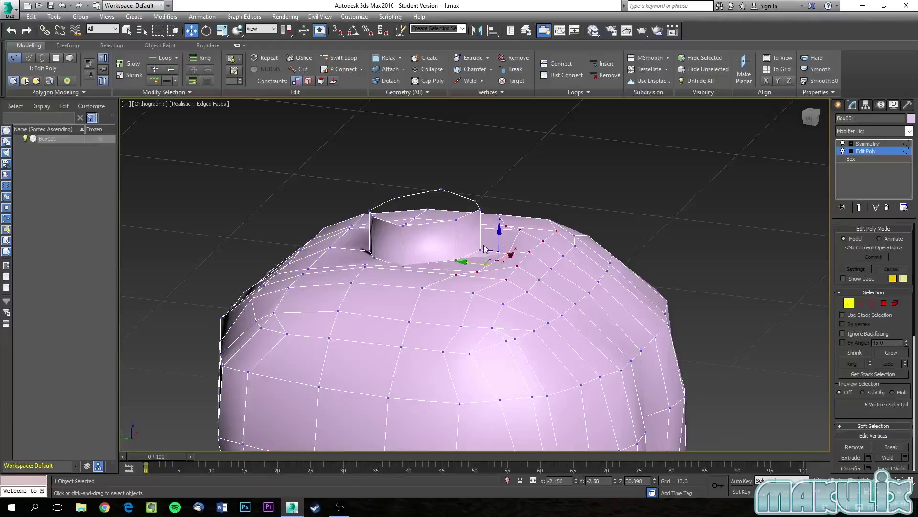
- Shift the six selected shoulder vertices in front of the neck slightly along Z and select the single vertex beside the neck base
{"action": "left_click_drag", "start_coordinate": [499, 231], "coordinate": [507, 238]}
{"action": "left_click", "coordinate": [506, 259]}
{"action": "left_click", "coordinate": [508, 255]}
{"action": "left_click", "coordinate": [480, 250]}
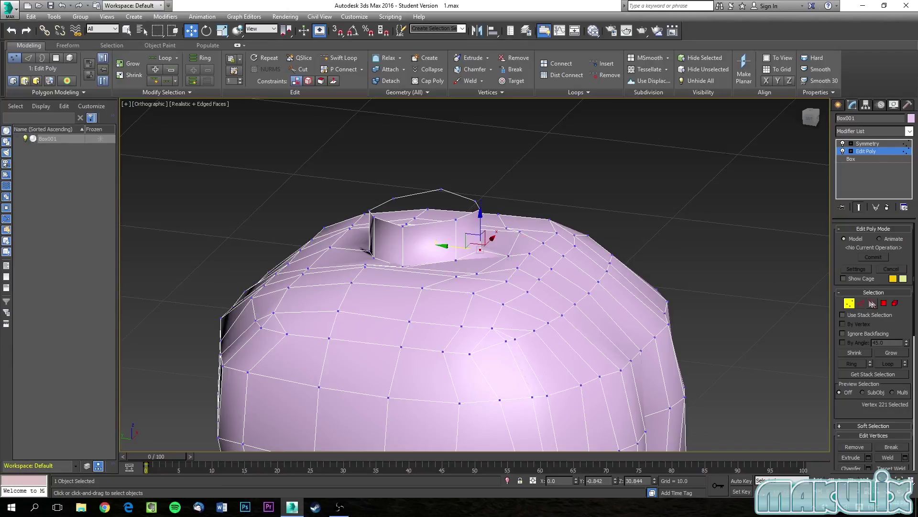
- Select the four polygons of the neck wall and scale them along the Y axis
{"action": "left_click", "coordinate": [884, 303]}
{"action": "left_click_drag", "start_coordinate": [385, 235], "coordinate": [405, 240]}
{"action": "middle_click_drag", "start_coordinate": [405, 241], "coordinate": [436, 242], "text": "alt"}
{"action": "key", "text": "r"}
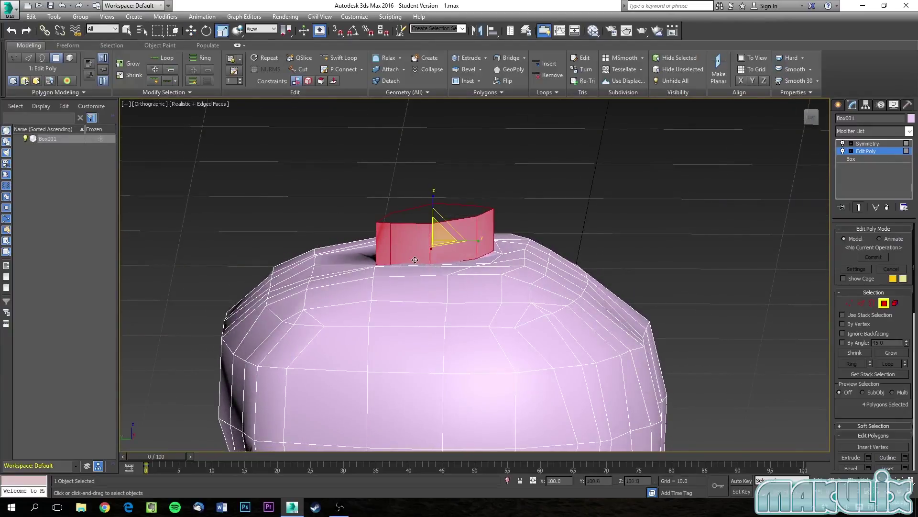
{"action": "left_click_drag", "start_coordinate": [469, 240], "coordinate": [485, 252]}
{"action": "middle_click_drag", "start_coordinate": [485, 252], "coordinate": [396, 246], "text": "alt"}
{"action": "left_click_drag", "start_coordinate": [396, 245], "coordinate": [392, 244]}
- Move the neck wall polygons slightly along the Y axis and clear the selection
{"action": "key", "text": "w"}
{"action": "middle_click_drag", "start_coordinate": [438, 277], "coordinate": [463, 257], "text": "alt"}
{"action": "left_click_drag", "start_coordinate": [394, 244], "coordinate": [391, 243]}
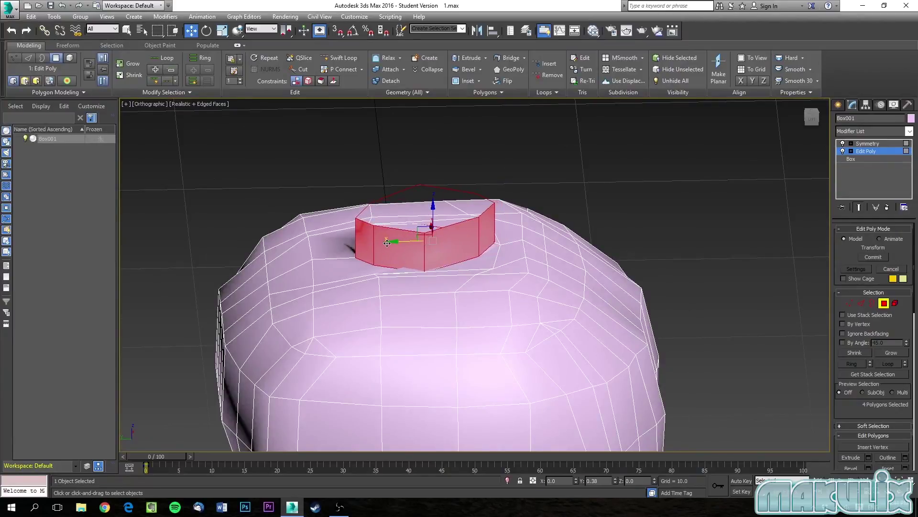
{"action": "middle_click_drag", "start_coordinate": [387, 243], "coordinate": [456, 273], "text": "alt"}
{"action": "left_click", "coordinate": [599, 248]}
- Examine the neck and shoulder shape up close and the whole torso from the front
{"action": "middle_click_drag", "start_coordinate": [599, 248], "coordinate": [512, 209], "text": "alt"}
{"action": "scroll", "coordinate": [411, 189], "scroll_direction": "up", "scroll_amount": 5}
{"action": "middle_click_drag", "start_coordinate": [396, 184], "coordinate": [460, 190], "text": "alt"}
{"action": "middle_click_drag", "start_coordinate": [537, 314], "coordinate": [447, 294], "text": "alt"}
{"action": "scroll", "coordinate": [447, 295], "scroll_direction": "down", "scroll_amount": 8}
{"action": "scroll", "coordinate": [461, 352], "scroll_direction": "down", "scroll_amount": 2}
{"action": "middle_click_drag", "start_coordinate": [460, 353], "coordinate": [465, 380], "text": "alt"}
{"action": "middle_click_drag", "start_coordinate": [464, 380], "coordinate": [471, 246]}
{"action": "scroll", "coordinate": [472, 249], "scroll_direction": "up", "scroll_amount": 2}
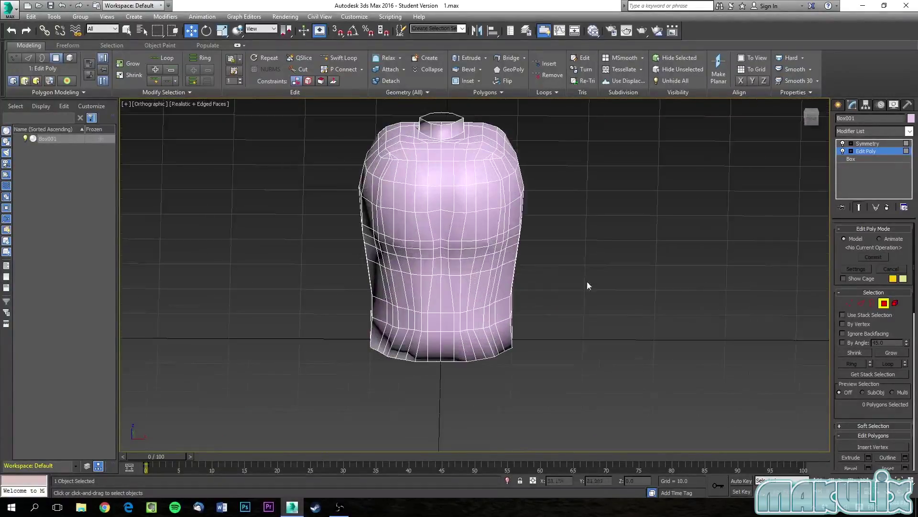
- Leave polygon editing and examine the torso's bottom edge from the front and its underside from below
{"action": "left_click", "coordinate": [839, 107]}
{"action": "key", "text": "f"}
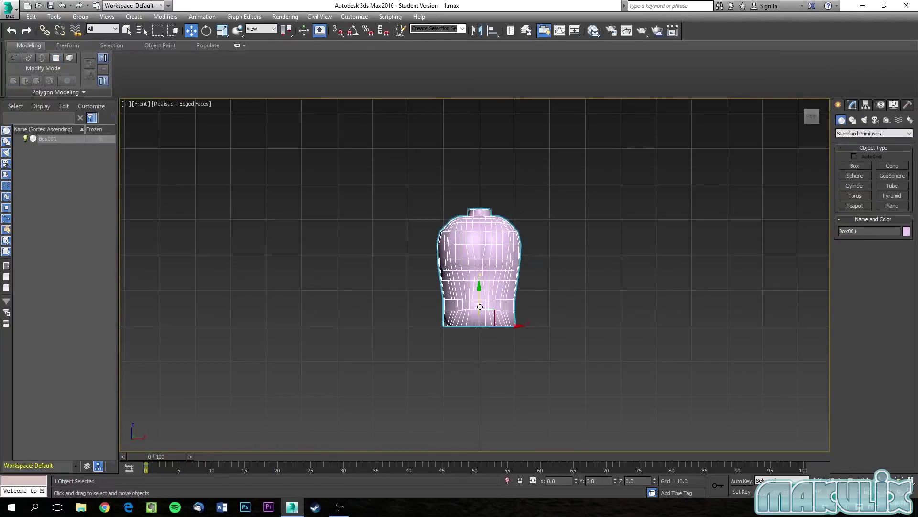
{"action": "middle_click_drag", "start_coordinate": [481, 344], "coordinate": [482, 338], "text": "alt"}
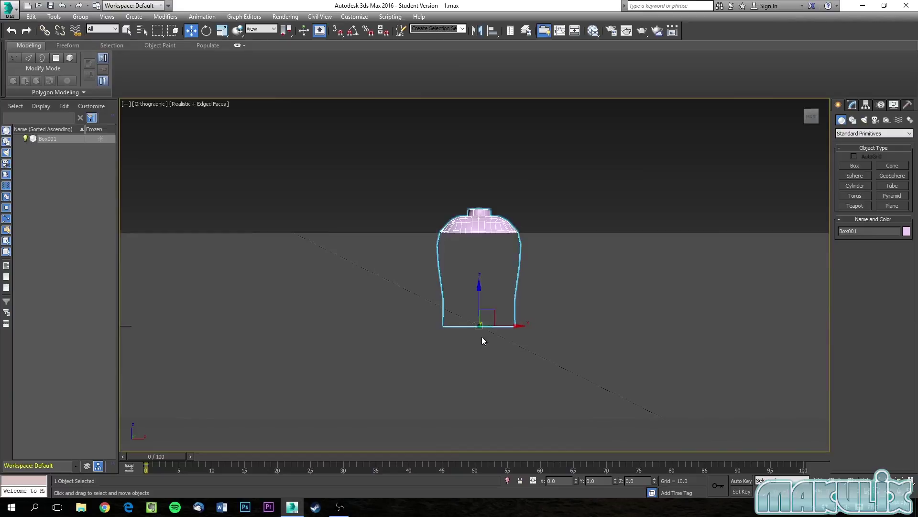
{"action": "left_click", "coordinate": [856, 105]}
{"action": "key", "text": "f"}
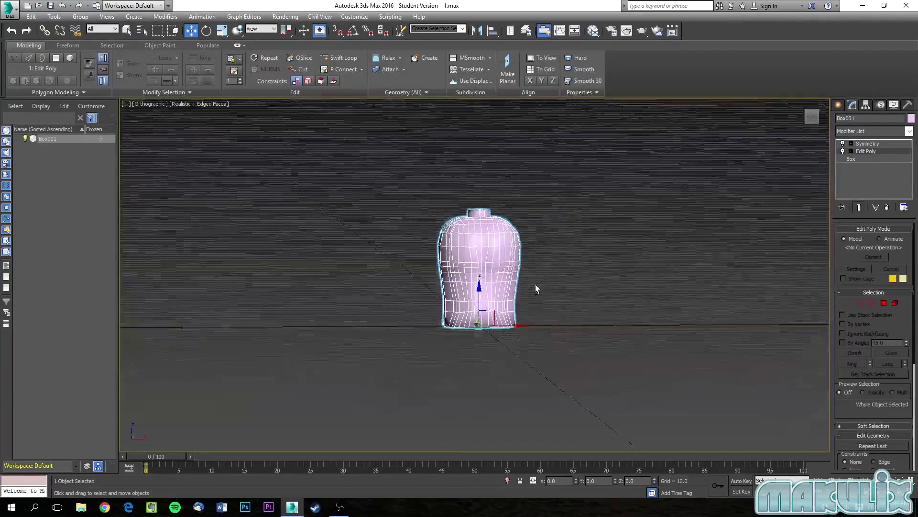
{"action": "scroll", "coordinate": [477, 354], "scroll_direction": "up", "scroll_amount": 5}
{"action": "middle_click_drag", "start_coordinate": [477, 354], "coordinate": [478, 217]}
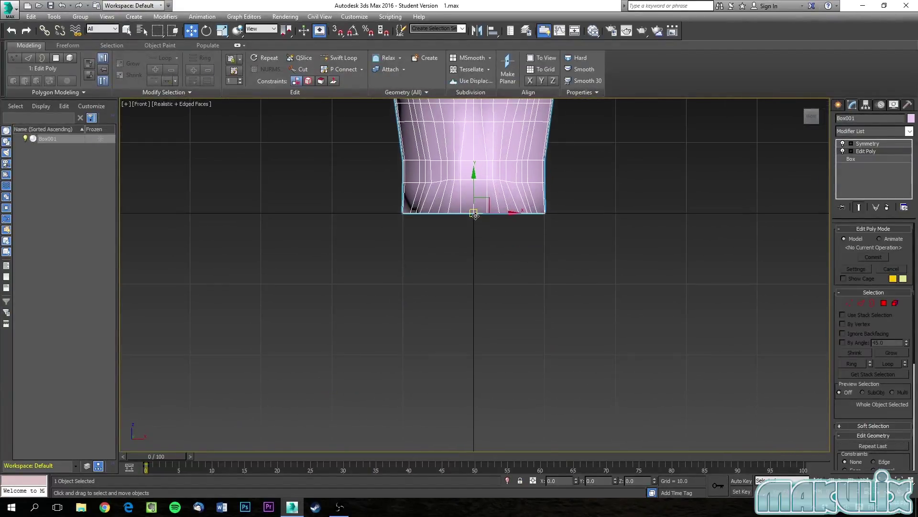
{"action": "scroll", "coordinate": [491, 233], "scroll_direction": "up", "scroll_amount": 2}
{"action": "scroll", "coordinate": [486, 223], "scroll_direction": "up", "scroll_amount": 4}
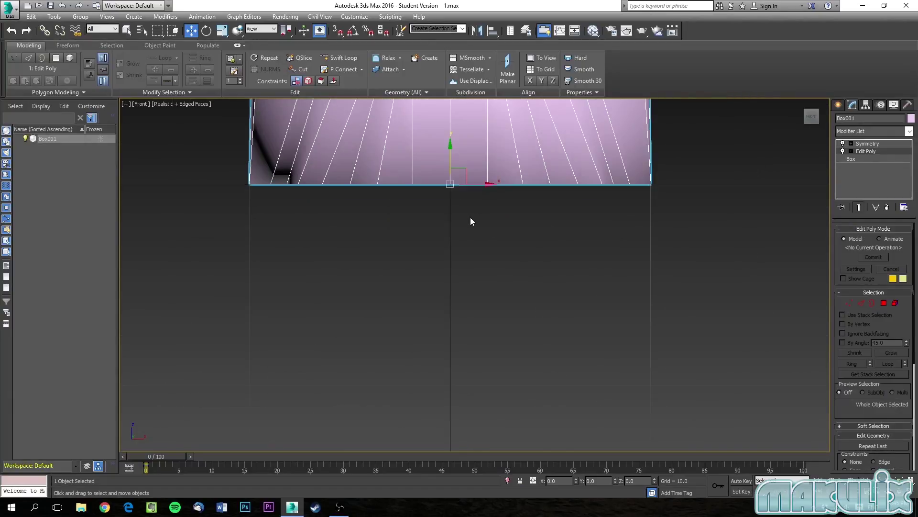
{"action": "middle_click_drag", "start_coordinate": [441, 194], "coordinate": [477, 343], "text": "alt"}
{"action": "scroll", "coordinate": [497, 283], "scroll_direction": "down", "scroll_amount": 3}
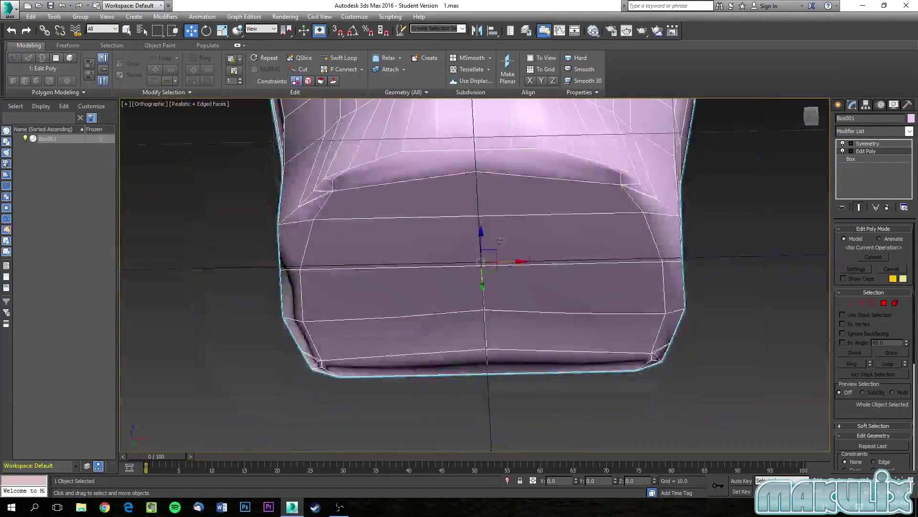
{"action": "middle_click_drag", "start_coordinate": [510, 238], "coordinate": [499, 258]}
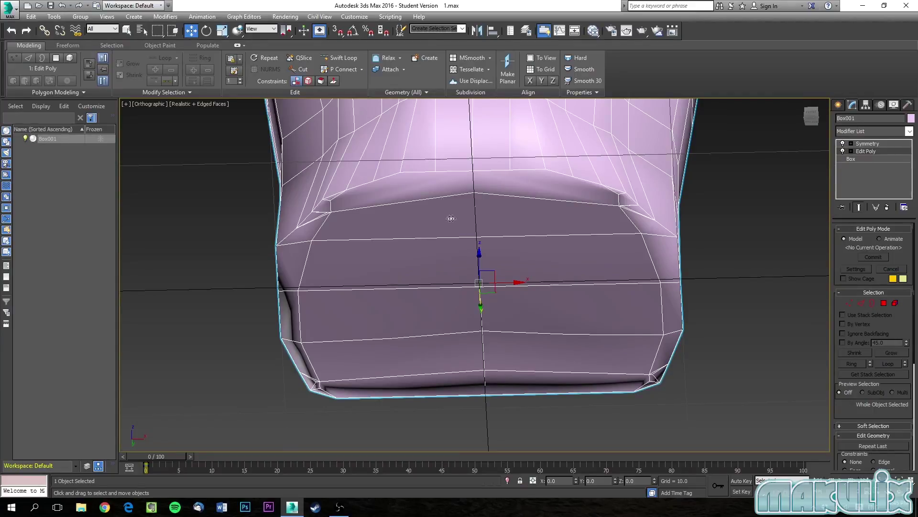
- Start the Cut tool at edge level on the torso's underside near the front rim
{"action": "left_click", "coordinate": [302, 69]}
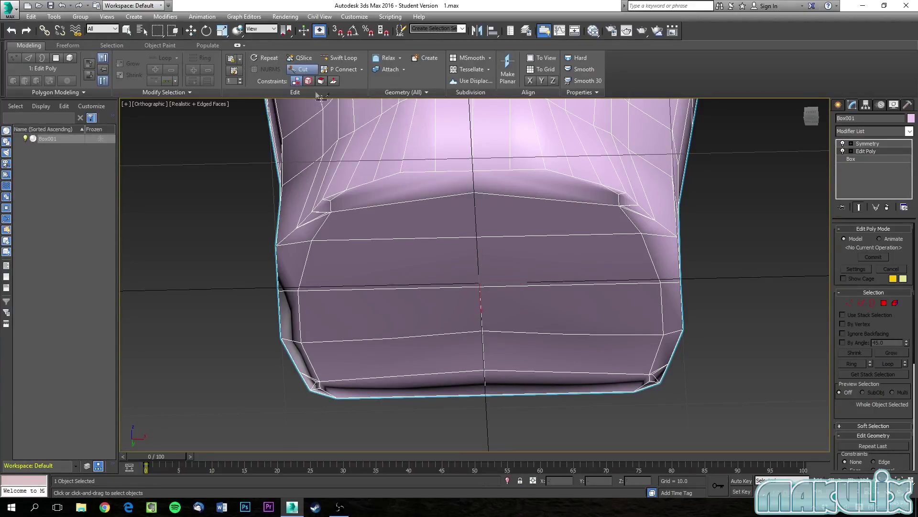
{"action": "left_click", "coordinate": [861, 305]}
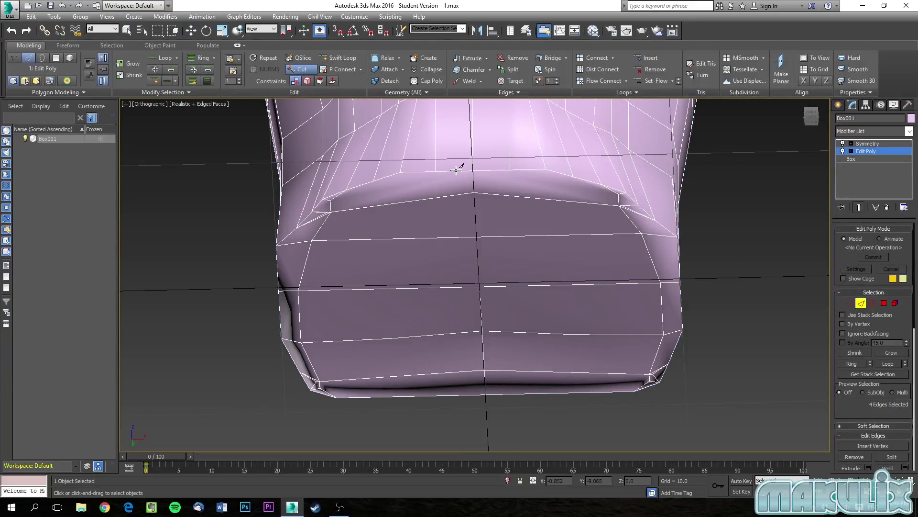
{"action": "scroll", "coordinate": [463, 170], "scroll_direction": "up", "scroll_amount": 5}
{"action": "scroll", "coordinate": [465, 163], "scroll_direction": "down", "scroll_amount": 2}
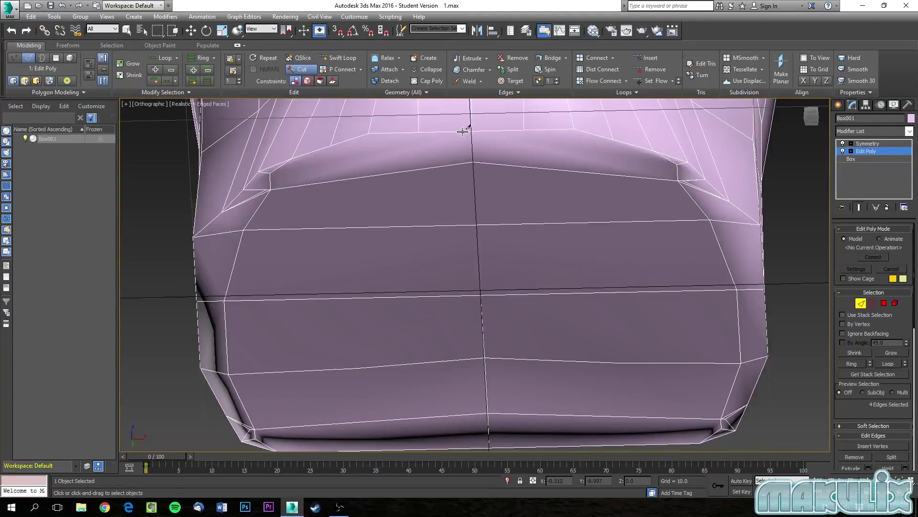
{"action": "left_click", "coordinate": [458, 132]}
{"action": "left_click", "coordinate": [461, 161]}
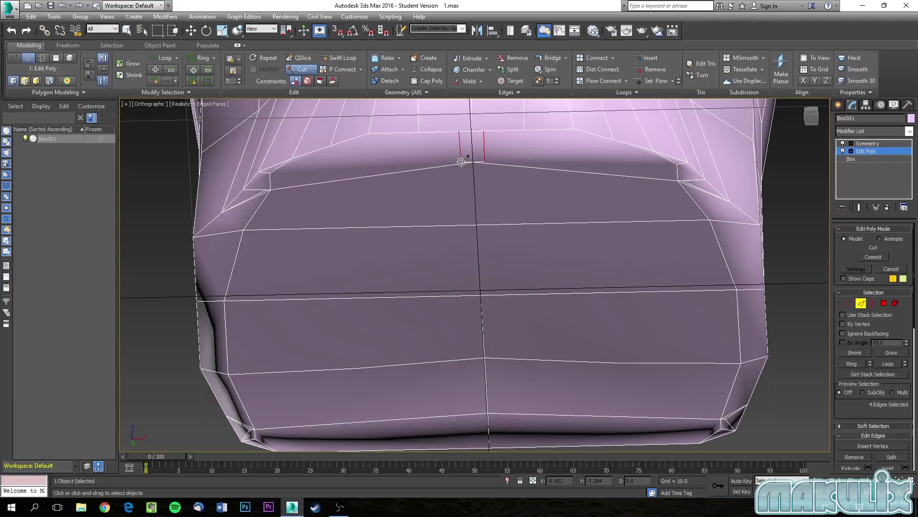
{"action": "right_click", "coordinate": [463, 164]}
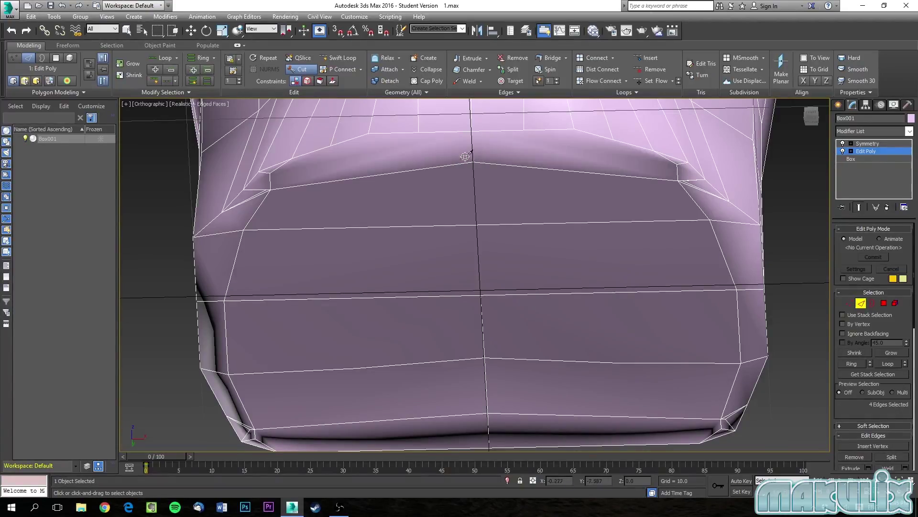
- Cut a continuous edge line just beside the centre line across the underside, from the front rim to the back rim
{"action": "scroll", "coordinate": [452, 130], "scroll_direction": "up", "scroll_amount": 2}
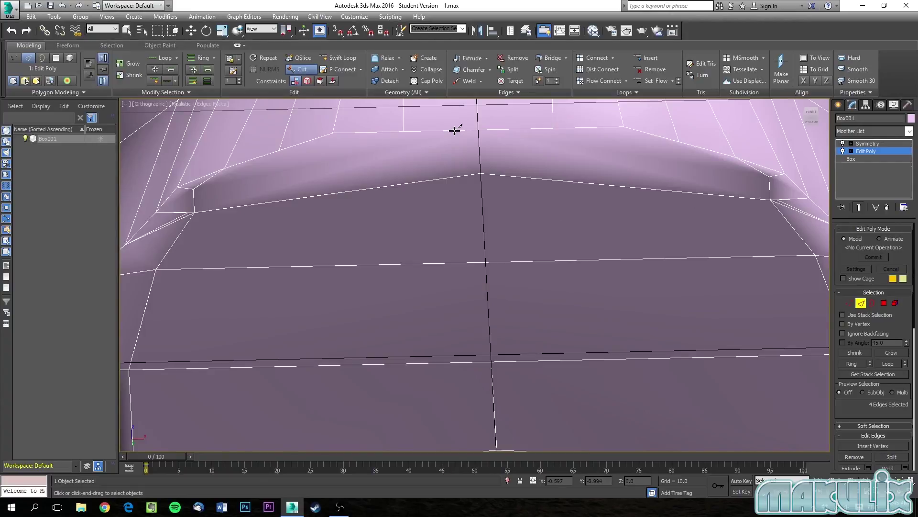
{"action": "left_click", "coordinate": [458, 175]}
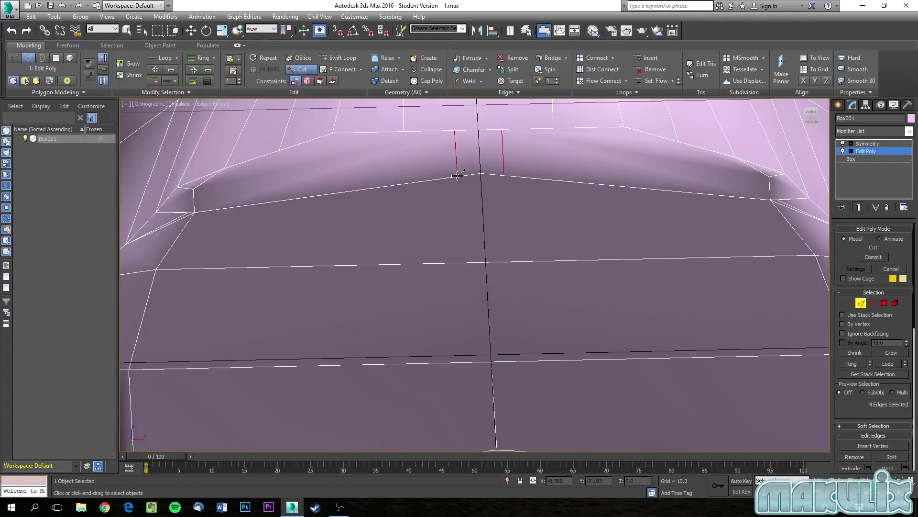
{"action": "left_click", "coordinate": [461, 263]}
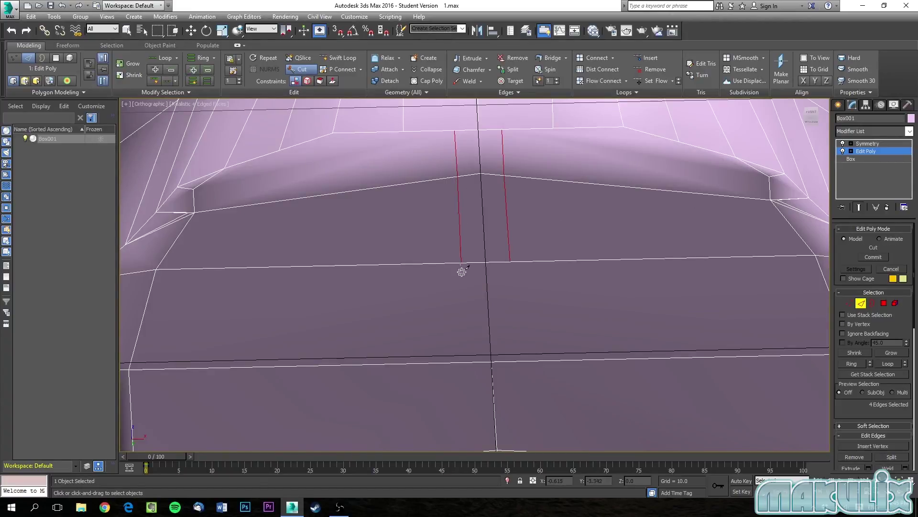
{"action": "left_click", "coordinate": [470, 362]}
{"action": "middle_click_drag", "start_coordinate": [470, 371], "coordinate": [467, 190]}
{"action": "left_click", "coordinate": [473, 247]}
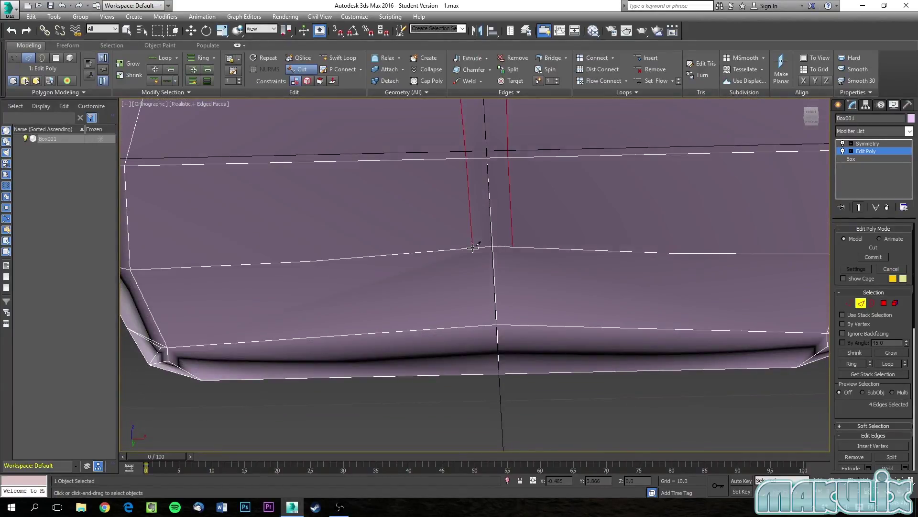
{"action": "left_click", "coordinate": [480, 325]}
{"action": "left_click", "coordinate": [481, 374]}
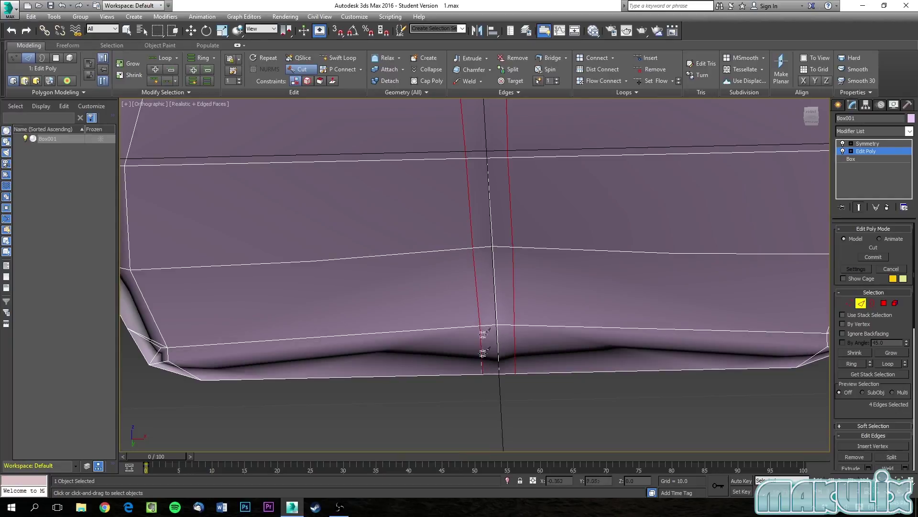
{"action": "scroll", "coordinate": [482, 354], "scroll_direction": "down", "scroll_amount": 4}
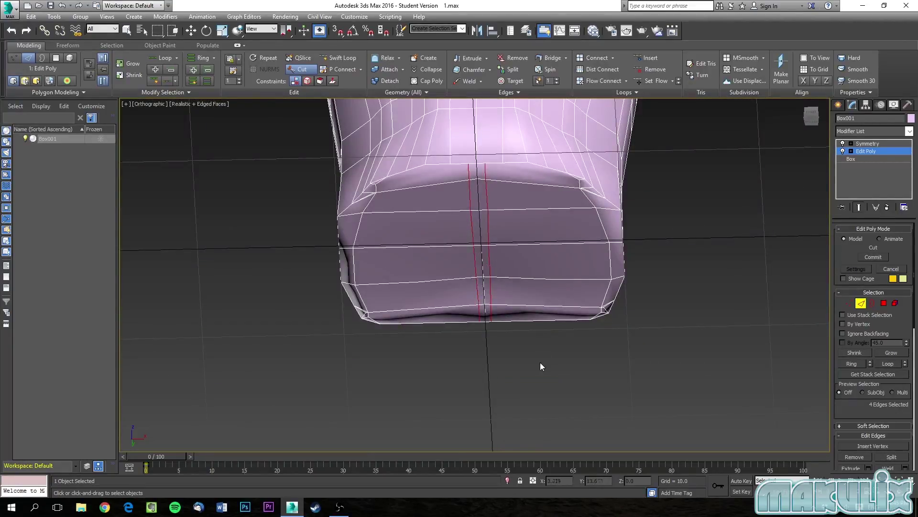
- Create an edge from the front end of the cut to the nearby vertex in the row above on the belly
{"action": "scroll", "coordinate": [484, 179], "scroll_direction": "up", "scroll_amount": 8}
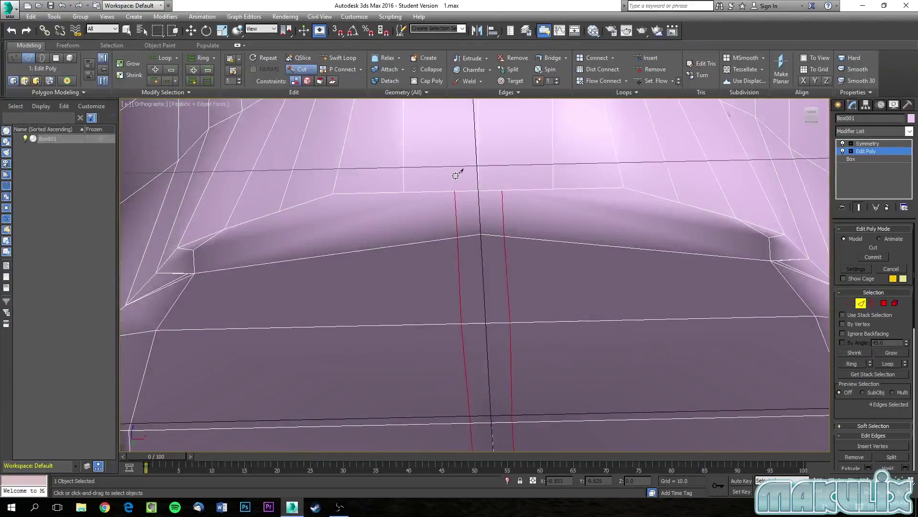
{"action": "middle_click_drag", "start_coordinate": [471, 289], "coordinate": [482, 374]}
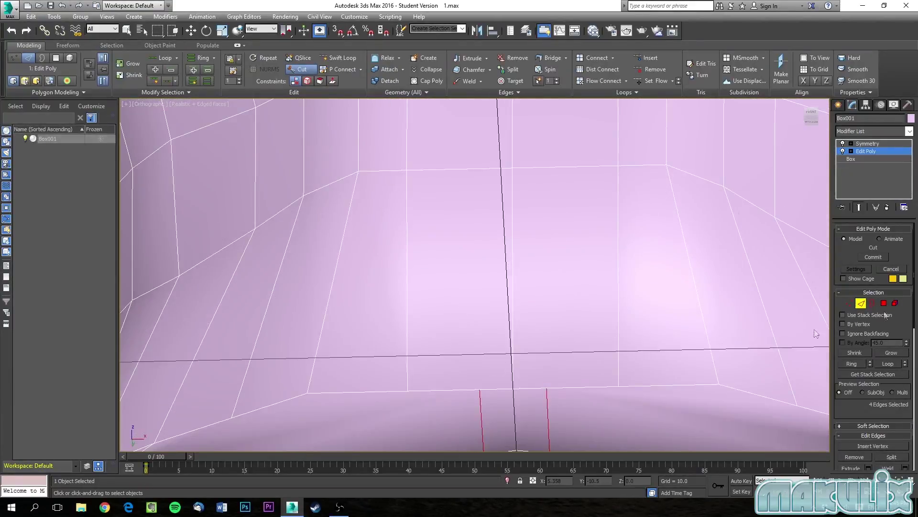
{"action": "key", "text": "w"}
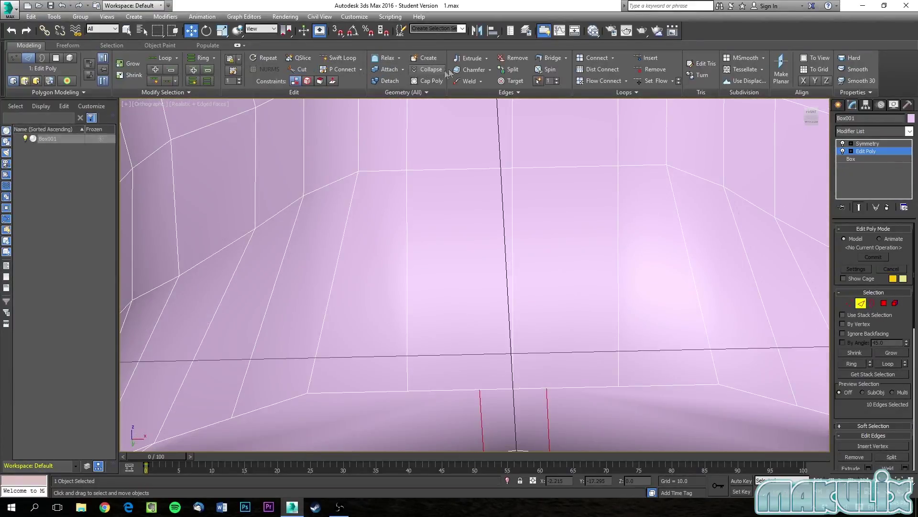
{"action": "left_click", "coordinate": [429, 57]}
{"action": "middle_click_drag", "start_coordinate": [455, 245], "coordinate": [455, 229]}
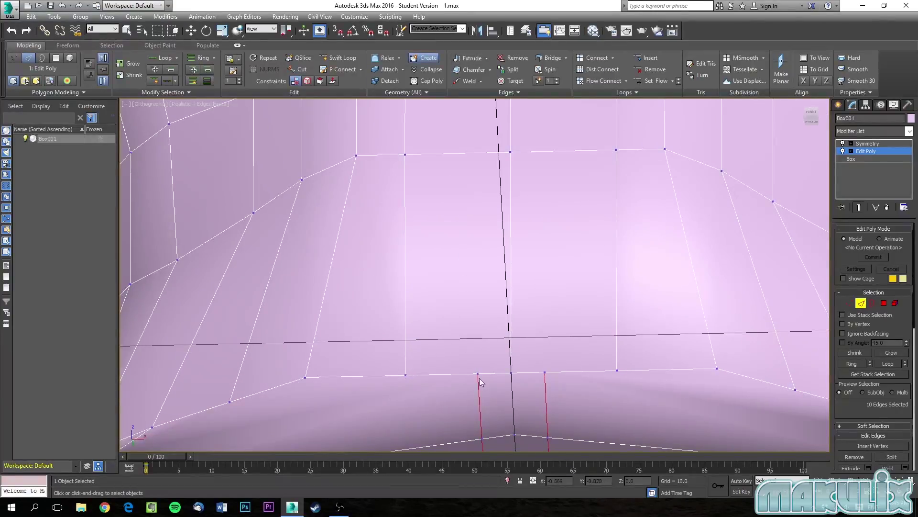
{"action": "left_click", "coordinate": [405, 154]}
- Create an edge from the back end of the cut to the nearest vertex of the lower back mesh
{"action": "scroll", "coordinate": [465, 251], "scroll_direction": "down", "scroll_amount": 8}
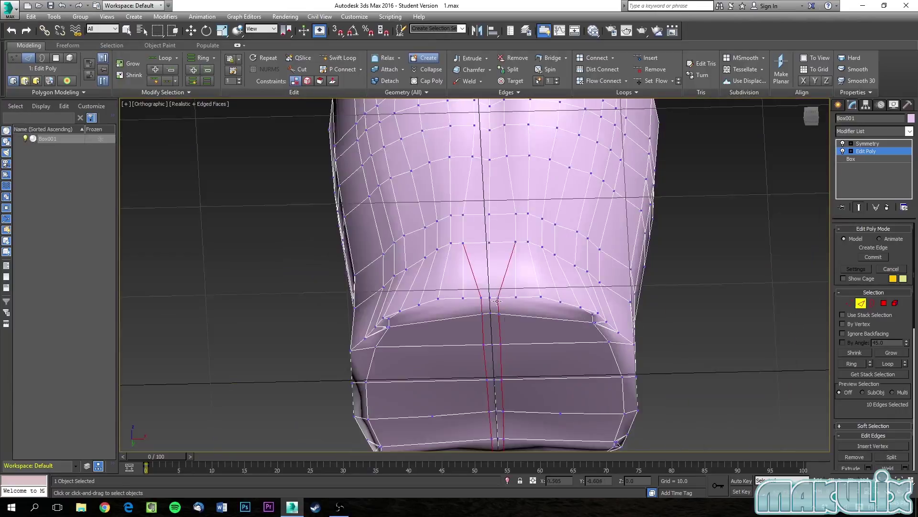
{"action": "middle_click_drag", "start_coordinate": [474, 257], "coordinate": [464, 204], "text": "alt"}
{"action": "scroll", "coordinate": [505, 136], "scroll_direction": "up", "scroll_amount": 4}
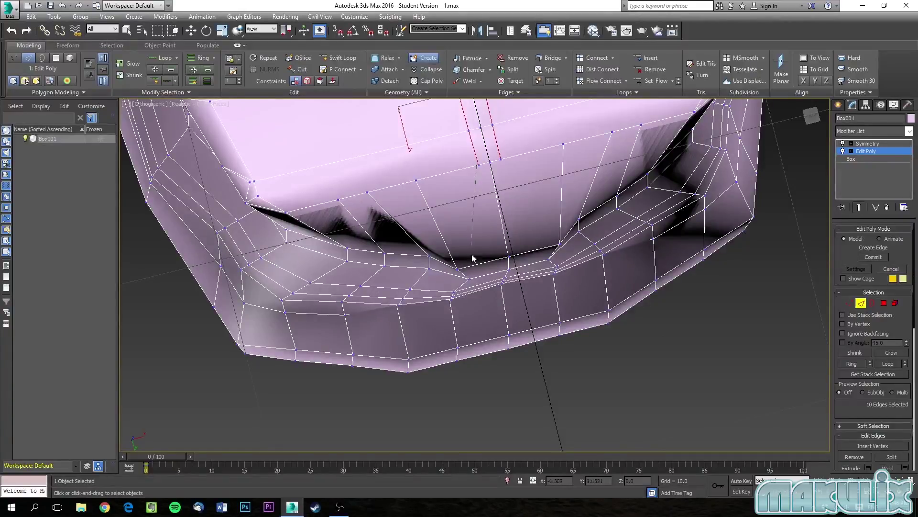
{"action": "left_click", "coordinate": [455, 272]}
{"action": "scroll", "coordinate": [472, 237], "scroll_direction": "down", "scroll_amount": 4}
{"action": "middle_click_drag", "start_coordinate": [473, 150], "coordinate": [472, 239], "text": "alt"}
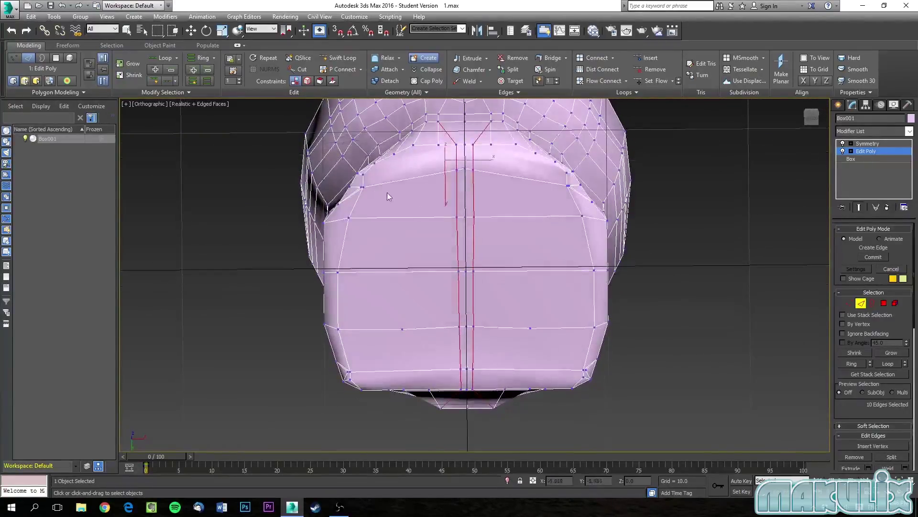
- Select the five large underside polygons on one side of the central strip, from front to back, in the Edit Poly modifier
{"action": "left_click", "coordinate": [884, 303]}
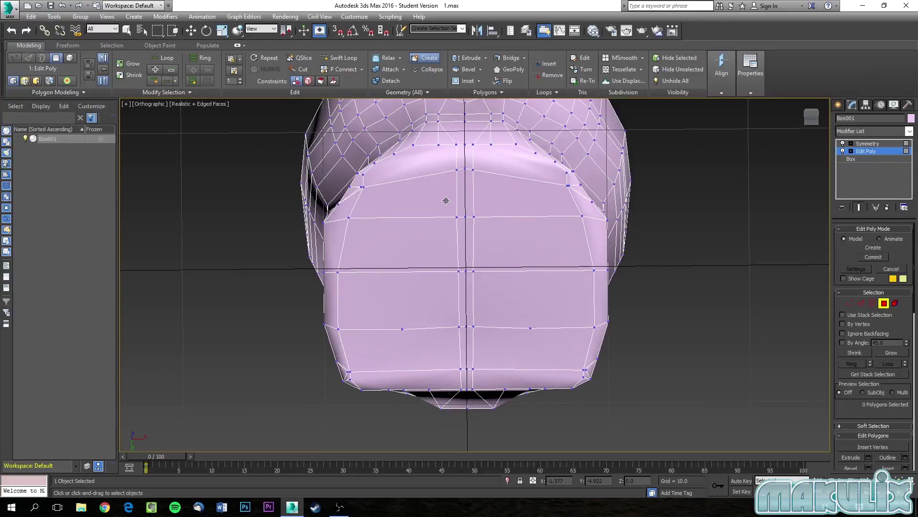
{"action": "key", "text": "w"}
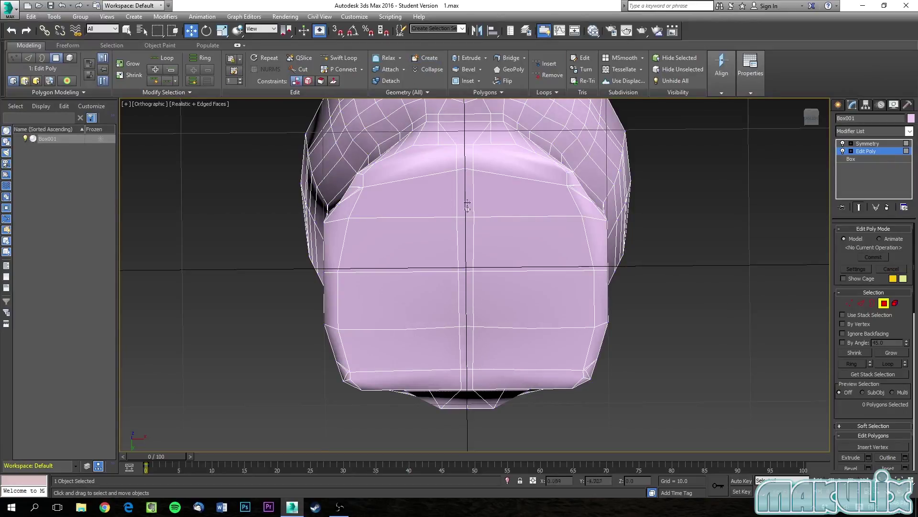
{"action": "key", "text": "ctrl+z"}
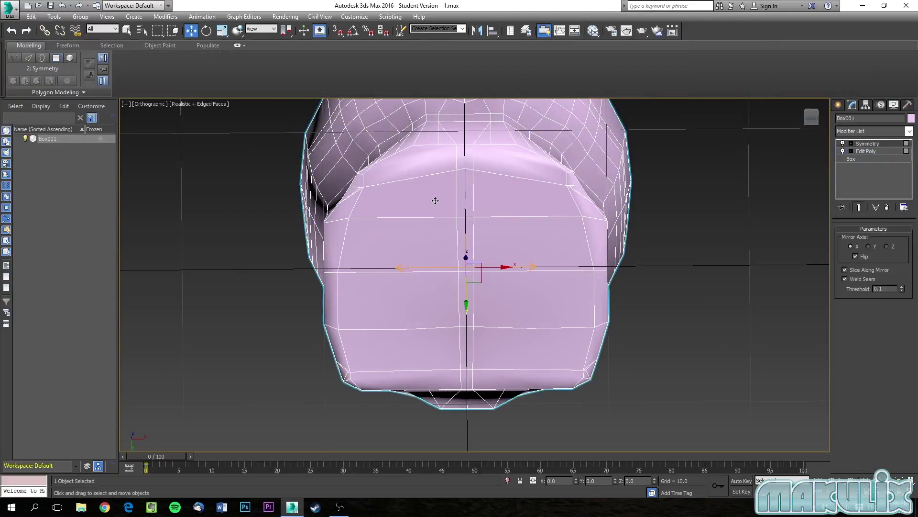
{"action": "left_click", "coordinate": [863, 152]}
{"action": "left_click", "coordinate": [413, 196]}
{"action": "left_click", "coordinate": [418, 257], "text": "ctrl"}
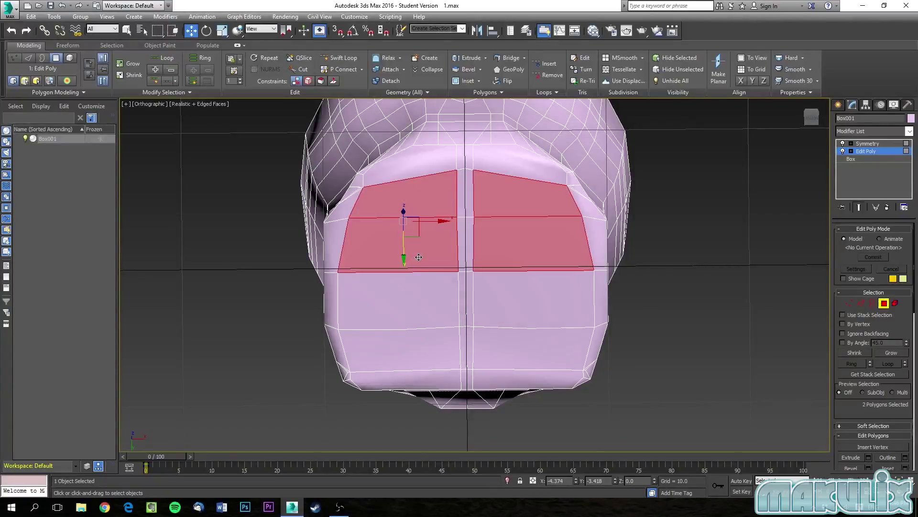
{"action": "left_click", "coordinate": [419, 300], "text": "ctrl"}
{"action": "left_click", "coordinate": [396, 358], "text": "ctrl"}
{"action": "left_click", "coordinate": [377, 378], "text": "ctrl"}
- Add the narrow rim and corner polygons surrounding the five selected underside polygons on the same side to the selection
{"action": "middle_click_drag", "start_coordinate": [411, 240], "coordinate": [348, 239], "text": "alt"}
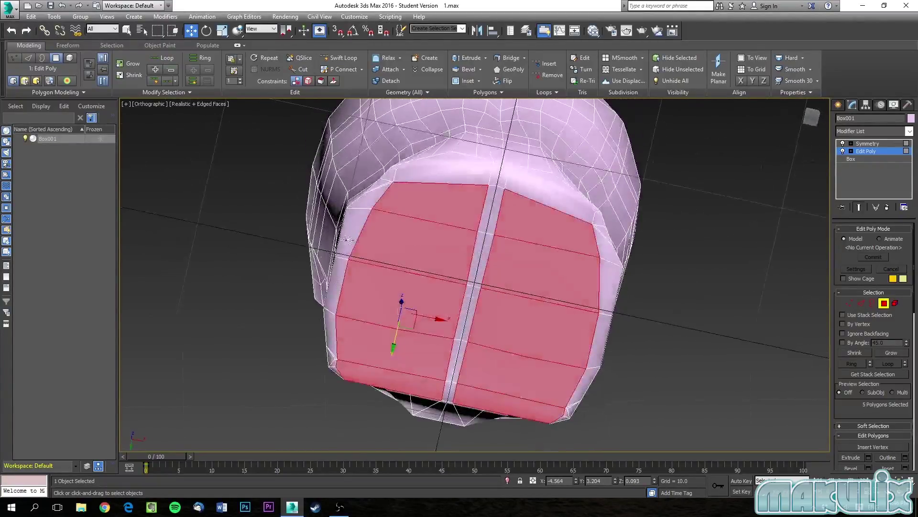
{"action": "left_click", "coordinate": [348, 239], "text": "ctrl"}
{"action": "left_click", "coordinate": [337, 287], "text": "ctrl"}
{"action": "left_click", "coordinate": [330, 333], "text": "ctrl"}
{"action": "left_click", "coordinate": [333, 358], "text": "ctrl"}
{"action": "left_click", "coordinate": [332, 359], "text": "ctrl"}
{"action": "left_click", "coordinate": [334, 369], "text": "ctrl"}
{"action": "left_click", "coordinate": [336, 369], "text": "ctrl"}
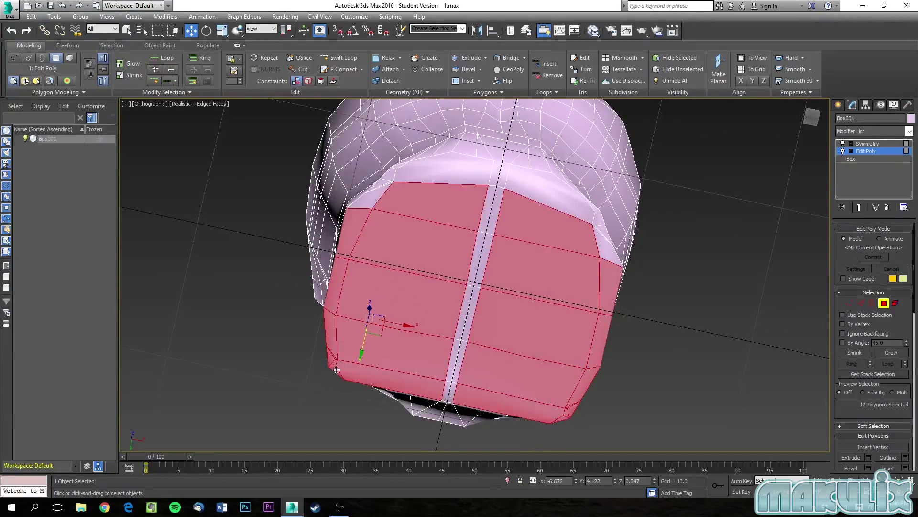
{"action": "left_click", "coordinate": [451, 167], "text": "ctrl"}
{"action": "left_click", "coordinate": [374, 198], "text": "ctrl"}
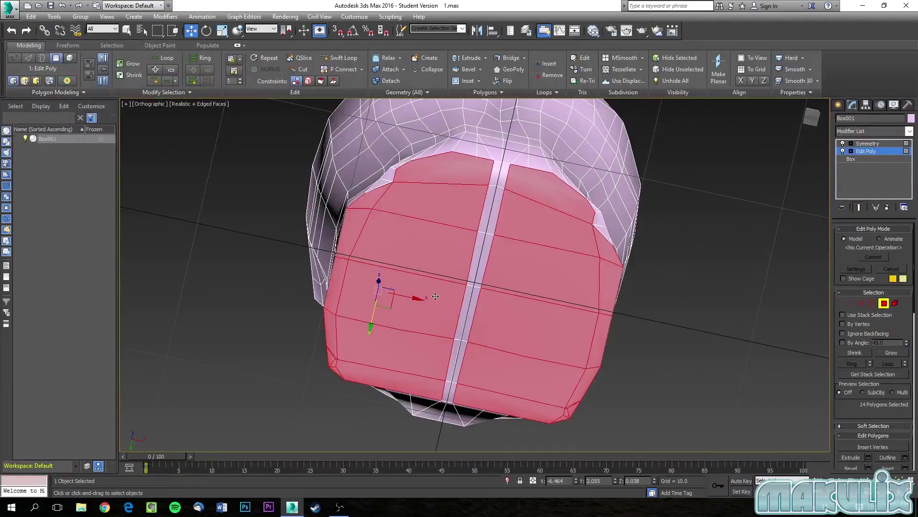
- Restore the prematurely deleted faces, add the missed small corner polygons to the selection, and delete all selected polygons to open the leg hole
{"action": "key", "text": "Delete"}
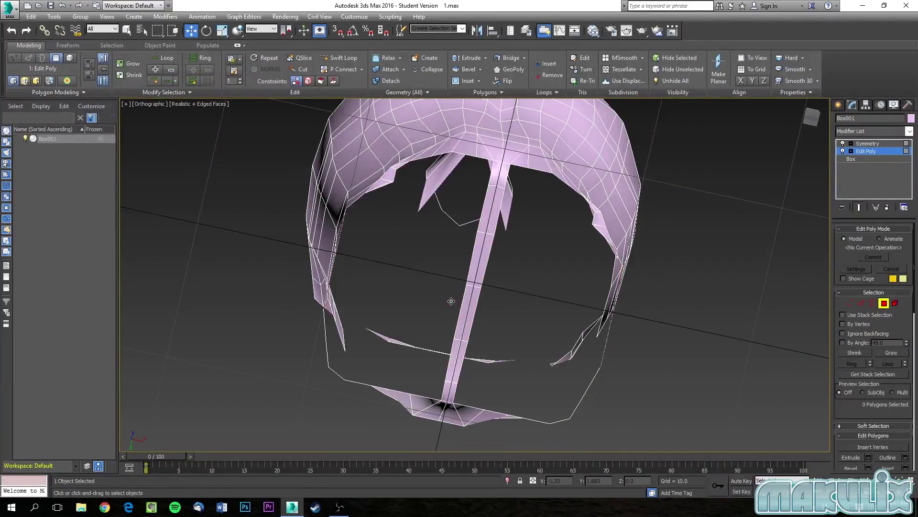
{"action": "key", "text": "ctrl+z"}
{"action": "middle_click_drag", "start_coordinate": [445, 222], "coordinate": [437, 252], "text": "alt"}
{"action": "scroll", "coordinate": [438, 252], "scroll_direction": "up", "scroll_amount": 5}
{"action": "left_click", "coordinate": [425, 229], "text": "ctrl"}
{"action": "left_click", "coordinate": [412, 231], "text": "ctrl"}
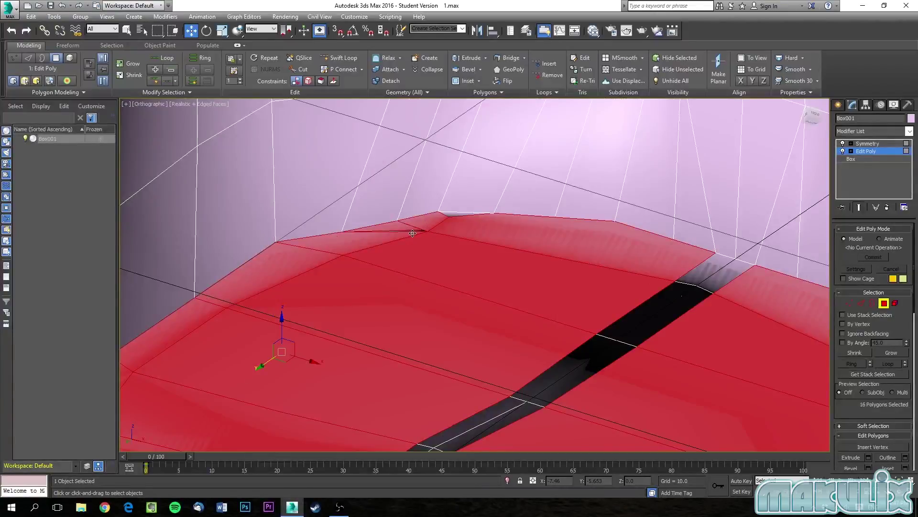
{"action": "left_click", "coordinate": [453, 216], "text": "ctrl"}
{"action": "scroll", "coordinate": [457, 239], "scroll_direction": "down", "scroll_amount": 8}
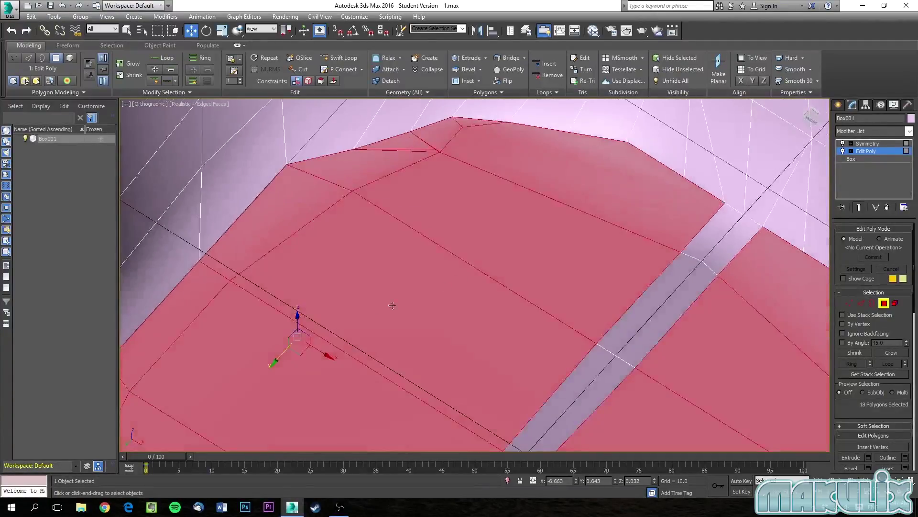
{"action": "middle_click_drag", "start_coordinate": [466, 274], "coordinate": [390, 260], "text": "alt"}
{"action": "key", "text": "Delete"}
- In the front view, raise the horizontal vertex row above the leg opening to just below the next row
{"action": "scroll", "coordinate": [391, 260], "scroll_direction": "down", "scroll_amount": 4}
{"action": "key", "text": "f"}
{"action": "scroll", "coordinate": [500, 384], "scroll_direction": "up", "scroll_amount": 8}
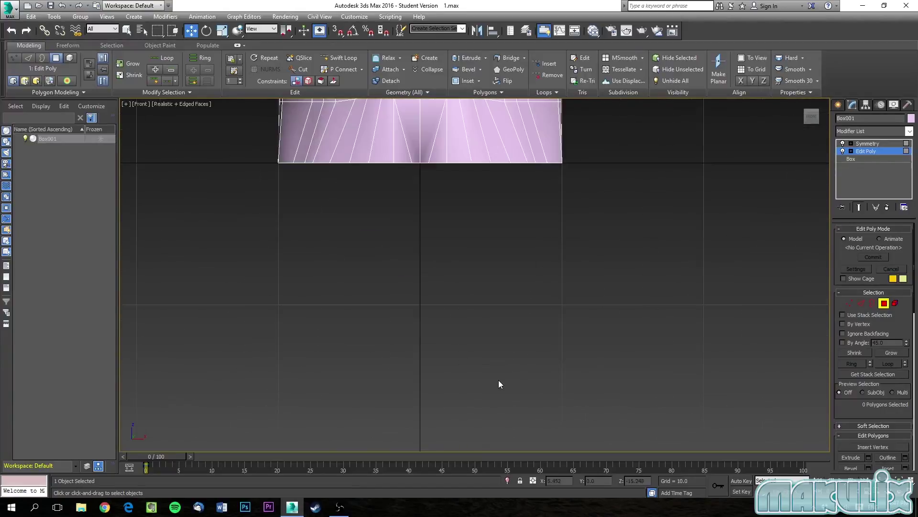
{"action": "middle_click_drag", "start_coordinate": [386, 230], "coordinate": [389, 375]}
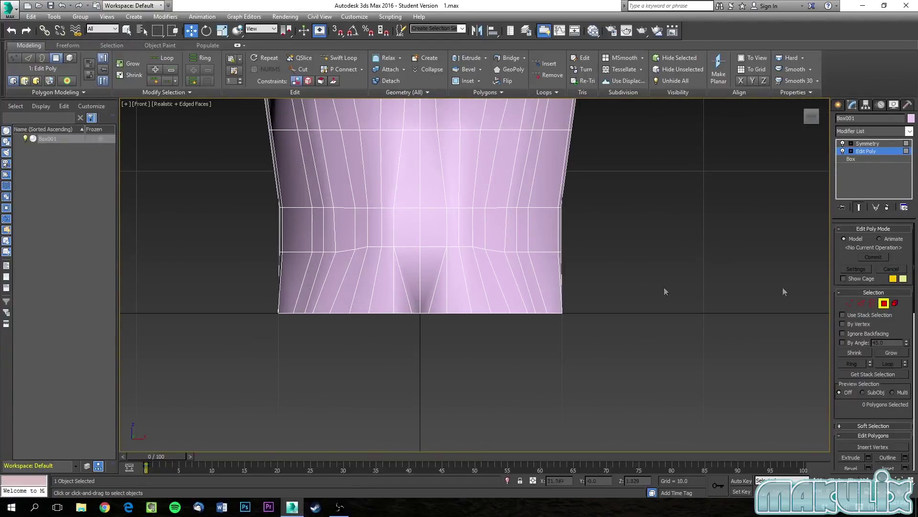
{"action": "left_click", "coordinate": [850, 303]}
{"action": "left_click_drag", "start_coordinate": [269, 303], "coordinate": [286, 324]}
{"action": "left_click_drag", "start_coordinate": [278, 275], "coordinate": [575, 255]}
{"action": "left_click_drag", "start_coordinate": [349, 211], "coordinate": [348, 182]}
- Stagger the outer bottom-rim vertices at different heights so the leg opening slopes up toward the hip
{"action": "left_click_drag", "start_coordinate": [267, 266], "coordinate": [290, 290]}
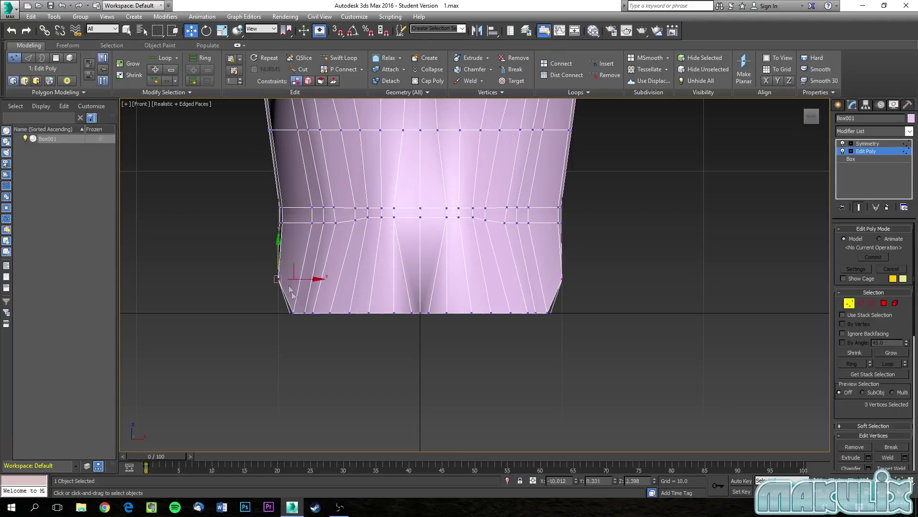
{"action": "left_click_drag", "start_coordinate": [280, 249], "coordinate": [264, 233]}
{"action": "left_click_drag", "start_coordinate": [295, 322], "coordinate": [297, 323]}
{"action": "left_click_drag", "start_coordinate": [293, 281], "coordinate": [291, 258]}
{"action": "left_click_drag", "start_coordinate": [291, 306], "coordinate": [309, 322]}
{"action": "left_click_drag", "start_coordinate": [307, 288], "coordinate": [306, 276]}
{"action": "left_click_drag", "start_coordinate": [309, 305], "coordinate": [352, 315]}
{"action": "key", "text": "ctrl+z"}
{"action": "left_click", "coordinate": [361, 338]}
{"action": "left_click", "coordinate": [349, 313]}
- Lower the central bottom-rim vertices to form the crotch and adjust the vertices beside it to continue the slope
{"action": "left_click_drag", "start_coordinate": [350, 290], "coordinate": [424, 346]}
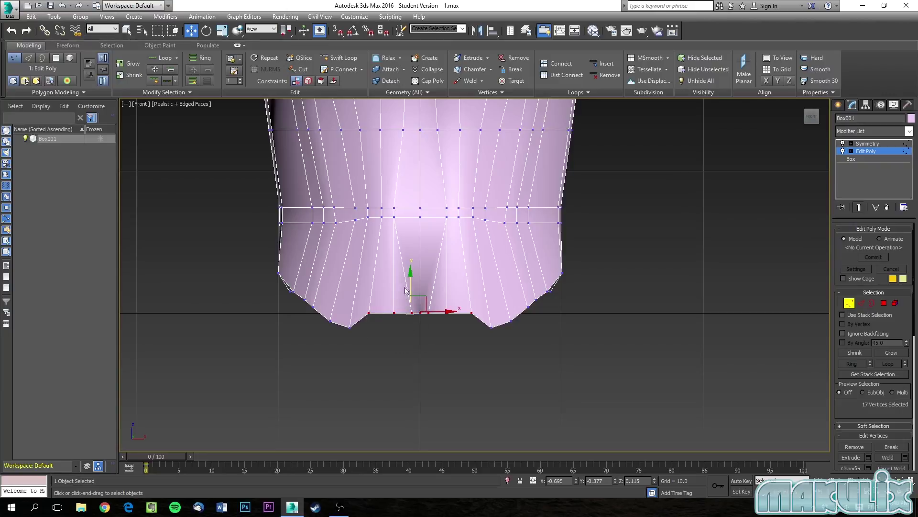
{"action": "left_click_drag", "start_coordinate": [410, 274], "coordinate": [370, 309]}
{"action": "left_click", "coordinate": [370, 360]}
{"action": "left_click", "coordinate": [379, 358]}
{"action": "left_click_drag", "start_coordinate": [378, 358], "coordinate": [392, 328]}
{"action": "left_click", "coordinate": [390, 378]}
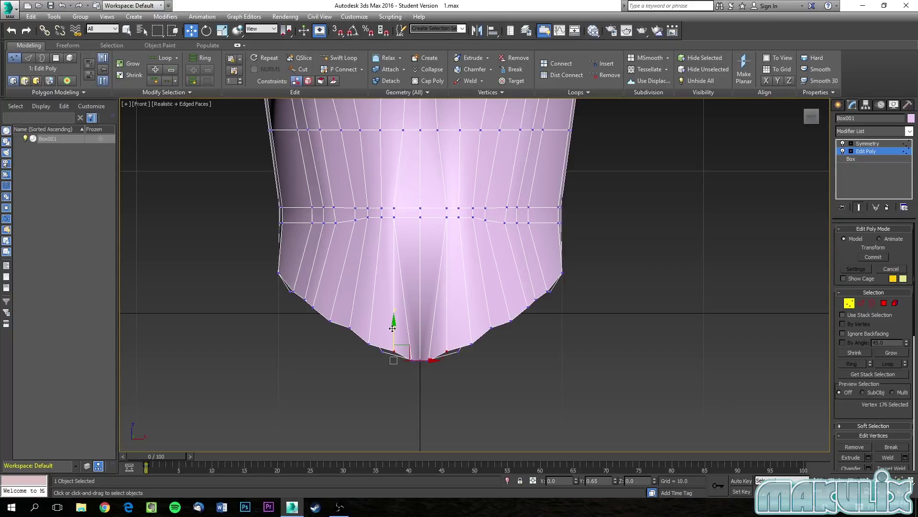
- Even out the front rim vertices between the crotch and the hip into a smooth diagonal line
{"action": "left_click", "coordinate": [382, 353]}
{"action": "left_click_drag", "start_coordinate": [382, 336], "coordinate": [338, 329]}
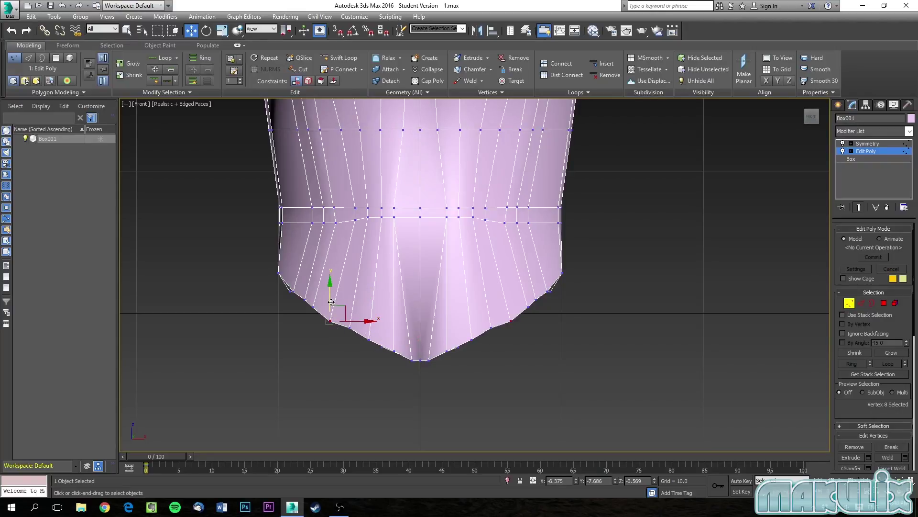
{"action": "left_click_drag", "start_coordinate": [295, 298], "coordinate": [288, 273]}
{"action": "left_click", "coordinate": [280, 293]}
{"action": "left_click", "coordinate": [318, 360]}
{"action": "middle_click_drag", "start_coordinate": [318, 360], "coordinate": [337, 343], "text": "alt"}
{"action": "left_click", "coordinate": [287, 308]}
{"action": "left_click", "coordinate": [280, 303]}
{"action": "middle_click_drag", "start_coordinate": [280, 281], "coordinate": [378, 312], "text": "alt"}
- Switch to the Back view and raise a rear rim vertex near the hip and the one beside the crotch
{"action": "left_click", "coordinate": [150, 91]}
{"action": "left_click", "coordinate": [421, 181]}
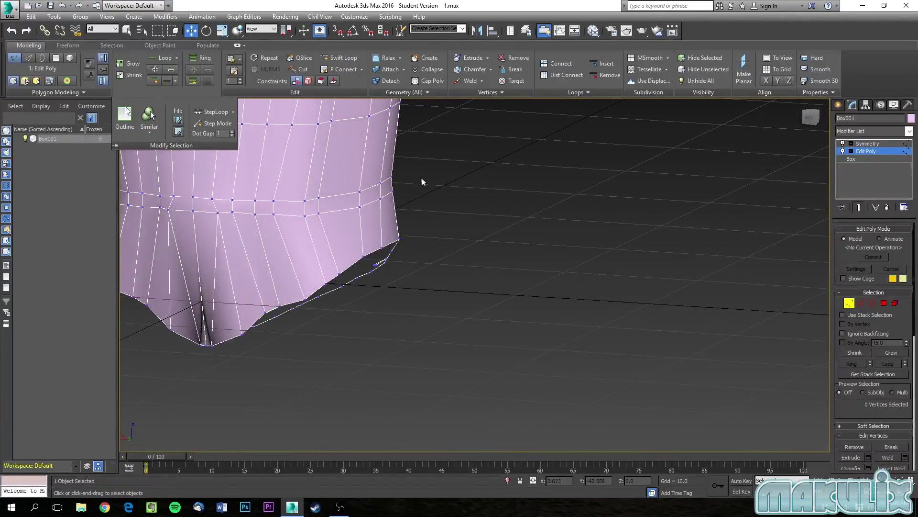
{"action": "left_click", "coordinate": [156, 104]}
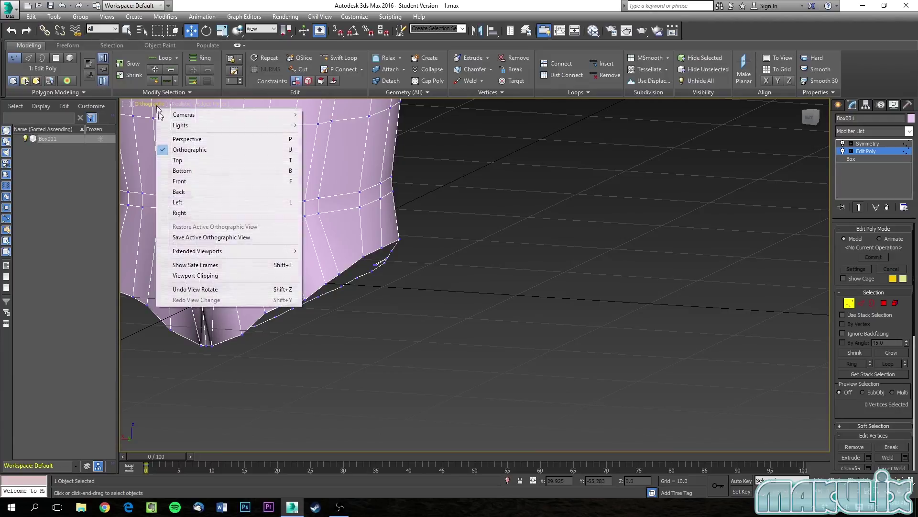
{"action": "left_click", "coordinate": [178, 193]}
{"action": "scroll", "coordinate": [500, 295], "scroll_direction": "up", "scroll_amount": 5}
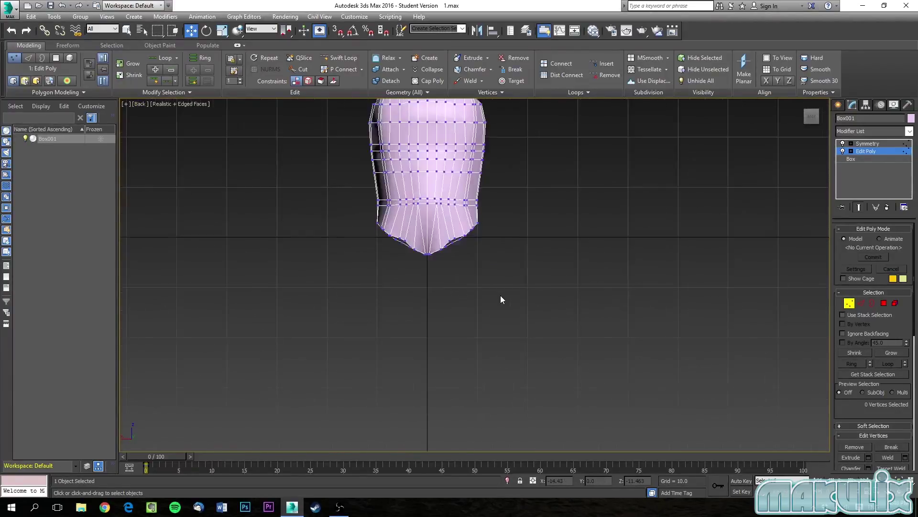
{"action": "scroll", "coordinate": [363, 236], "scroll_direction": "up", "scroll_amount": 4}
{"action": "middle_click_drag", "start_coordinate": [363, 235], "coordinate": [382, 305]}
{"action": "middle_click_drag", "start_coordinate": [424, 258], "coordinate": [393, 323]}
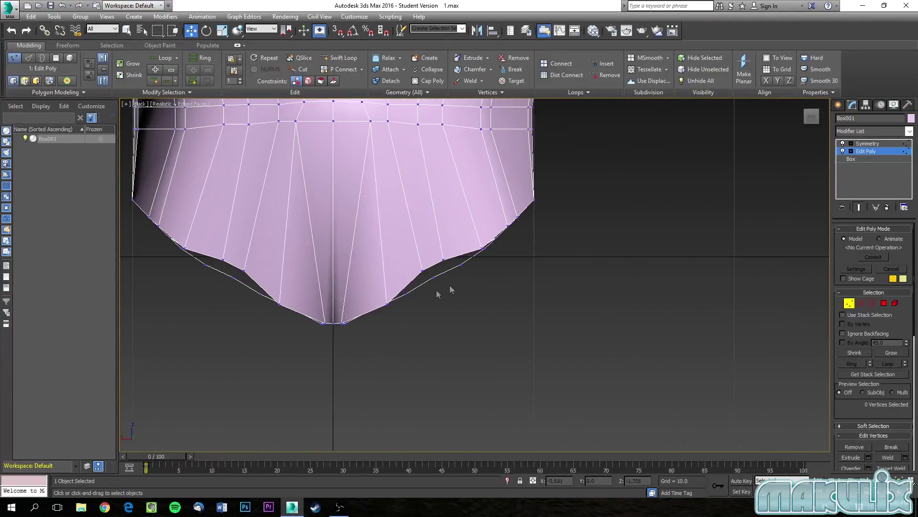
{"action": "middle_click_drag", "start_coordinate": [465, 277], "coordinate": [468, 279], "text": "alt"}
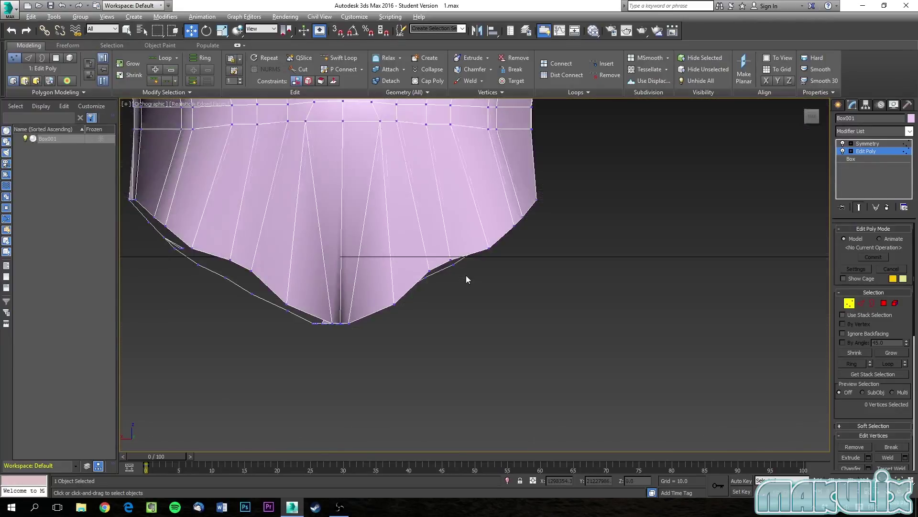
{"action": "left_click", "coordinate": [488, 239]}
{"action": "left_click", "coordinate": [480, 247]}
{"action": "left_click", "coordinate": [489, 248]}
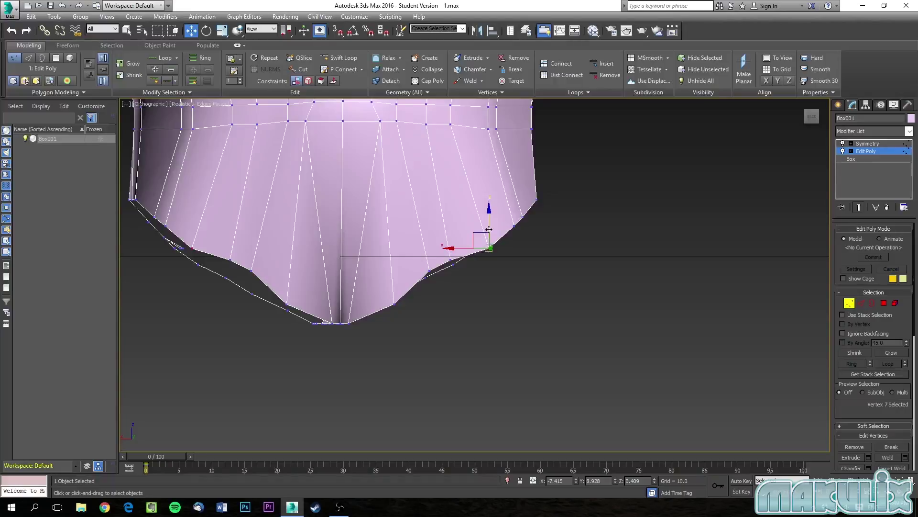
{"action": "left_click_drag", "start_coordinate": [489, 220], "coordinate": [488, 212]}
{"action": "mouse_move", "coordinate": [396, 305]}
{"action": "left_mouse_down"}
{"action": "mouse_move", "coordinate": [384, 304]}
{"action": "mouse_move", "coordinate": [396, 298]}
{"action": "left_mouse_up"}
- Raise the rear rim vertices closest to the hip to smooth the back curve of the leg opening
{"action": "middle_click_drag", "start_coordinate": [396, 297], "coordinate": [448, 271], "text": "alt"}
{"action": "left_click", "coordinate": [488, 241]}
{"action": "left_click_drag", "start_coordinate": [488, 222], "coordinate": [516, 204]}
{"action": "left_click", "coordinate": [516, 226]}
{"action": "middle_click_drag", "start_coordinate": [538, 238], "coordinate": [486, 244], "text": "alt"}
{"action": "middle_click_drag", "start_coordinate": [428, 248], "coordinate": [557, 235], "text": "alt"}
{"action": "middle_click_drag", "start_coordinate": [557, 236], "coordinate": [829, 334], "text": "alt"}
{"action": "scroll", "coordinate": [575, 211], "scroll_direction": "down", "scroll_amount": 3}
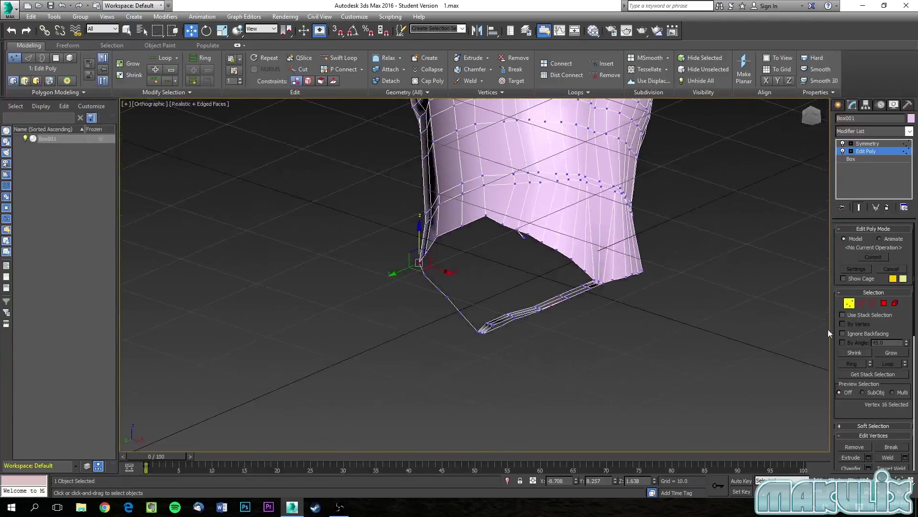
- Select the border of the leg opening, try to cap it, and inspect the stray sliver along its edge
{"action": "left_click", "coordinate": [872, 303]}
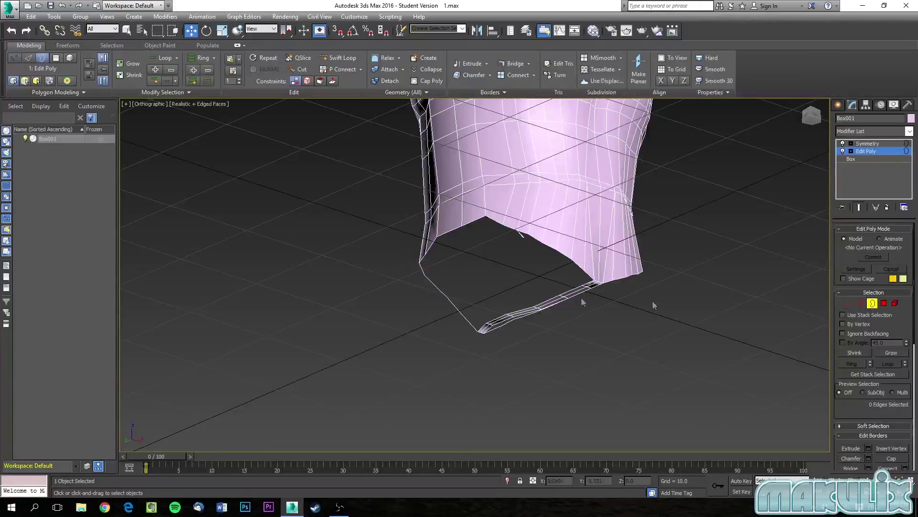
{"action": "left_click", "coordinate": [526, 233]}
{"action": "middle_click_drag", "start_coordinate": [524, 321], "coordinate": [491, 310], "text": "alt"}
{"action": "middle_click_drag", "start_coordinate": [503, 273], "coordinate": [499, 324]}
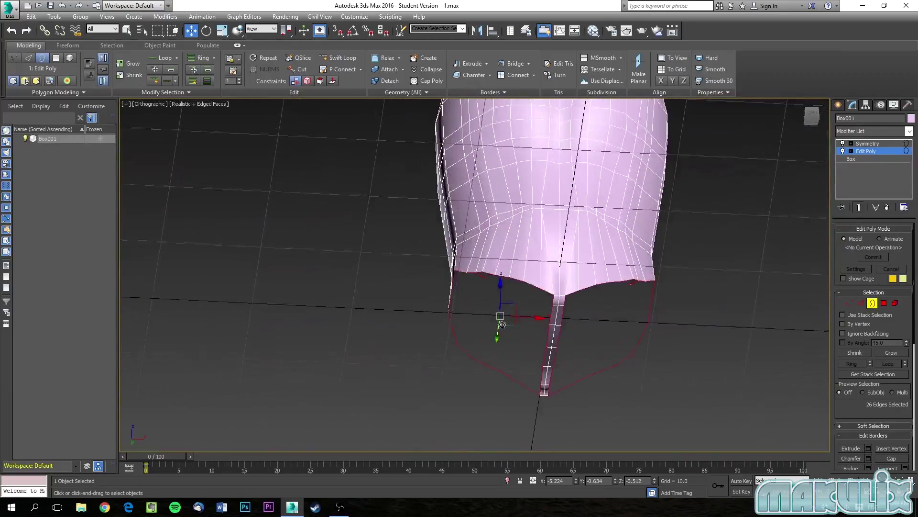
{"action": "scroll", "coordinate": [501, 325], "scroll_direction": "up", "scroll_amount": 4}
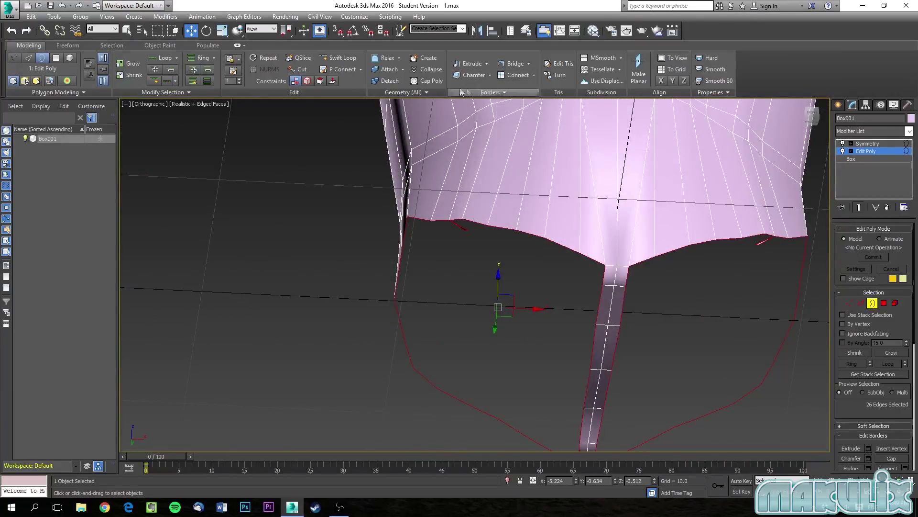
{"action": "left_click", "coordinate": [436, 81]}
{"action": "middle_click_drag", "start_coordinate": [558, 294], "coordinate": [541, 269], "text": "alt"}
{"action": "middle_click_drag", "start_coordinate": [461, 239], "coordinate": [536, 171], "text": "alt"}
{"action": "scroll", "coordinate": [543, 168], "scroll_direction": "up", "scroll_amount": 5}
{"action": "scroll", "coordinate": [488, 190], "scroll_direction": "up", "scroll_amount": 2}
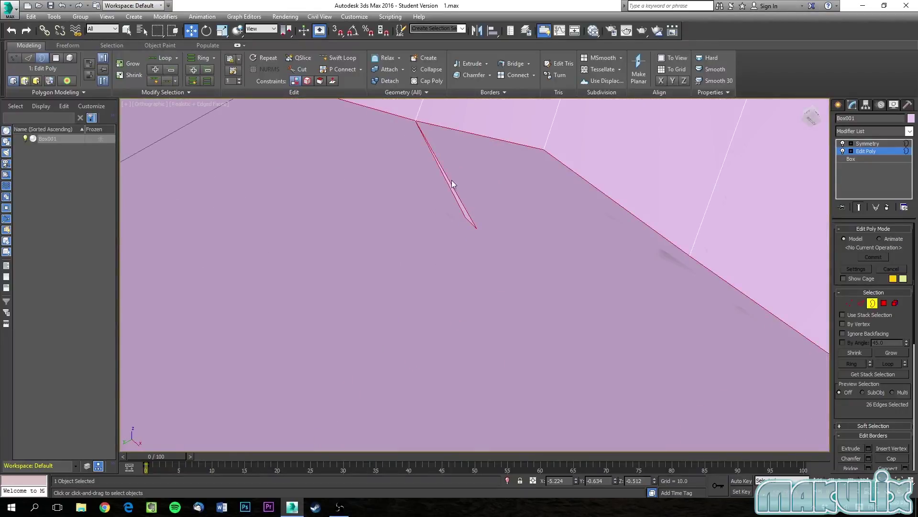
{"action": "scroll", "coordinate": [462, 215], "scroll_direction": "down", "scroll_amount": 6}
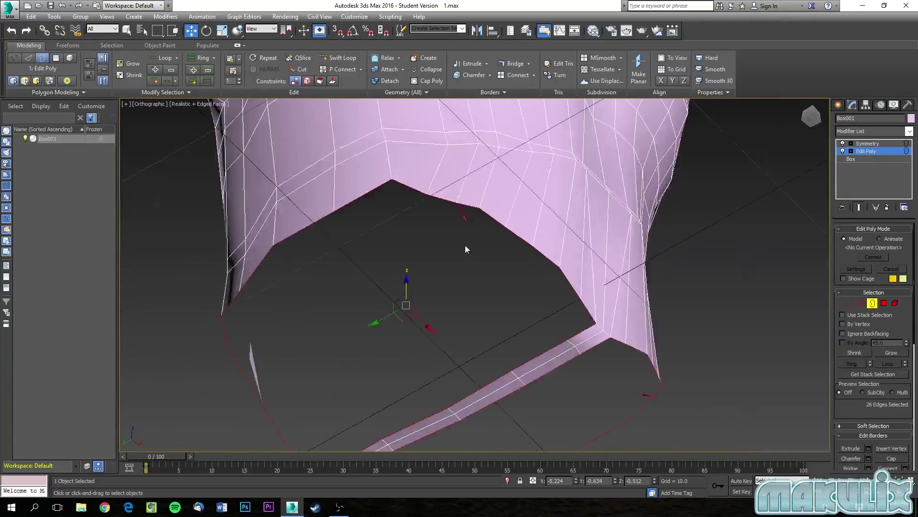
- Delete the stray sliver polygon hanging from the rim inside the leg opening
{"action": "left_click", "coordinate": [850, 306]}
{"action": "left_click", "coordinate": [862, 305]}
{"action": "left_click", "coordinate": [883, 305]}
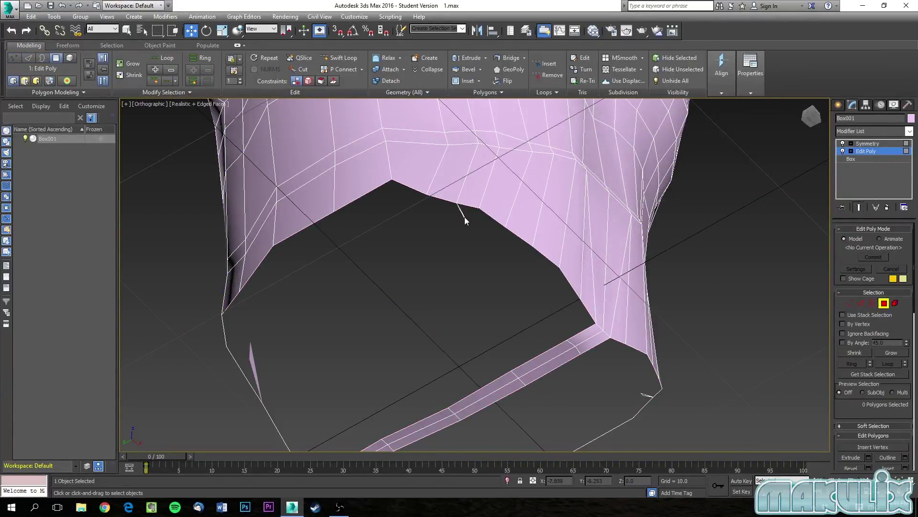
{"action": "left_click", "coordinate": [464, 217]}
{"action": "key", "text": "Delete"}
{"action": "mouse_move", "coordinate": [364, 292]}
{"action": "middle_mouse_down", "text": "alt"}
{"action": "mouse_move", "coordinate": [420, 298]}
{"action": "mouse_move", "coordinate": [355, 280]}
{"action": "middle_mouse_up", "text": "alt"}
{"action": "left_click", "coordinate": [356, 280]}
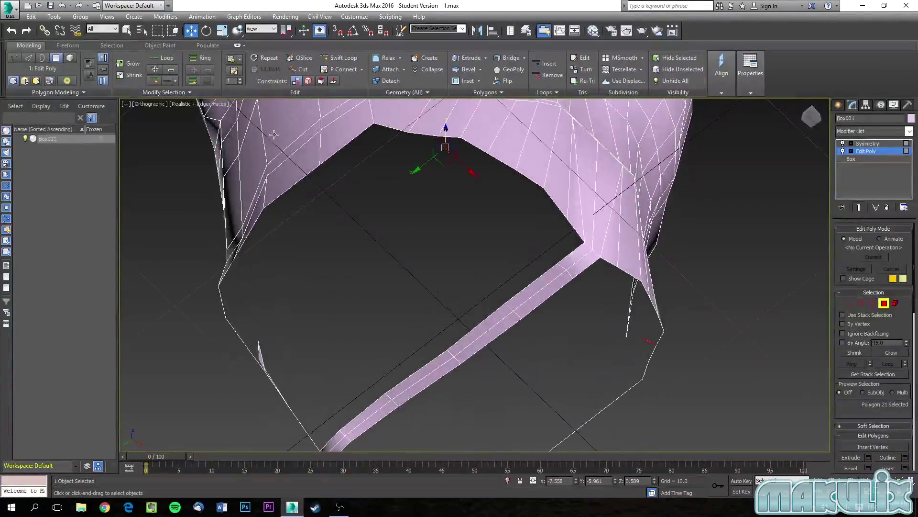
{"action": "left_click", "coordinate": [769, 225]}
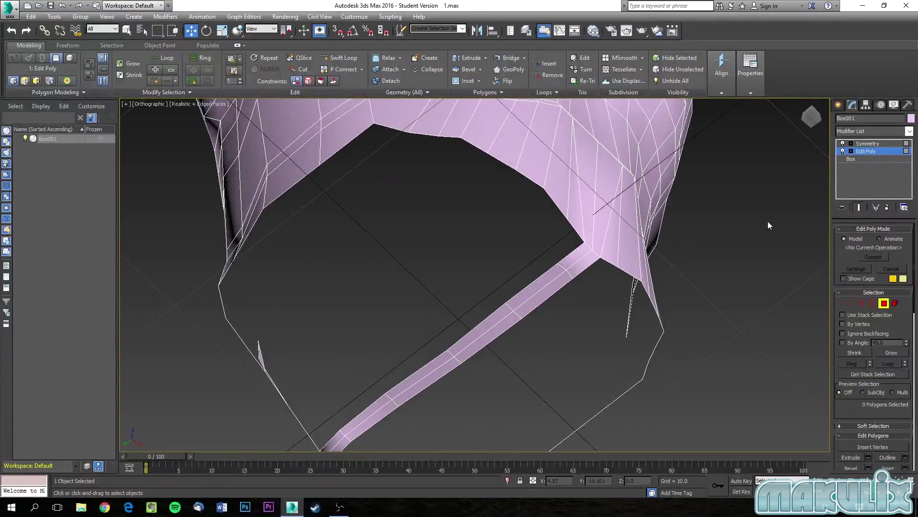
- Select the border of the leg opening and close it with Cap Poly
{"action": "left_click", "coordinate": [871, 303]}
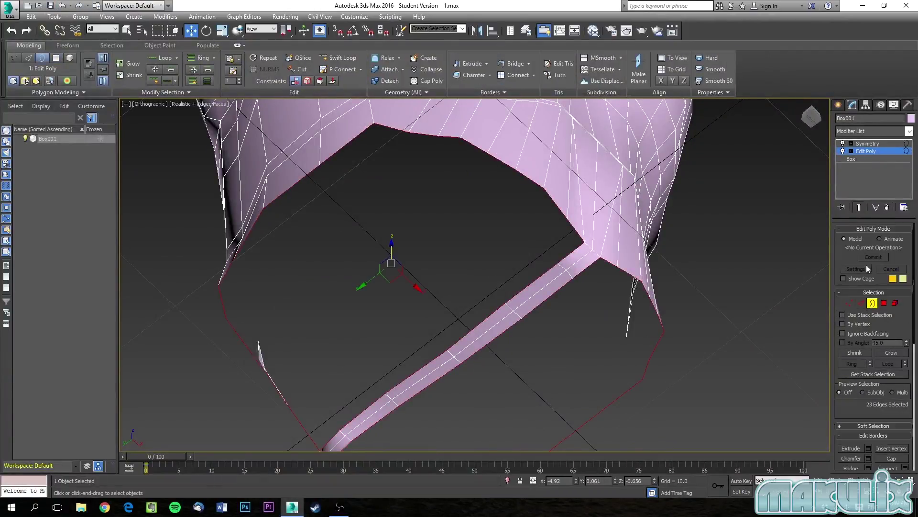
{"action": "left_click", "coordinate": [424, 82]}
{"action": "middle_click_drag", "start_coordinate": [454, 225], "coordinate": [419, 271], "text": "alt"}
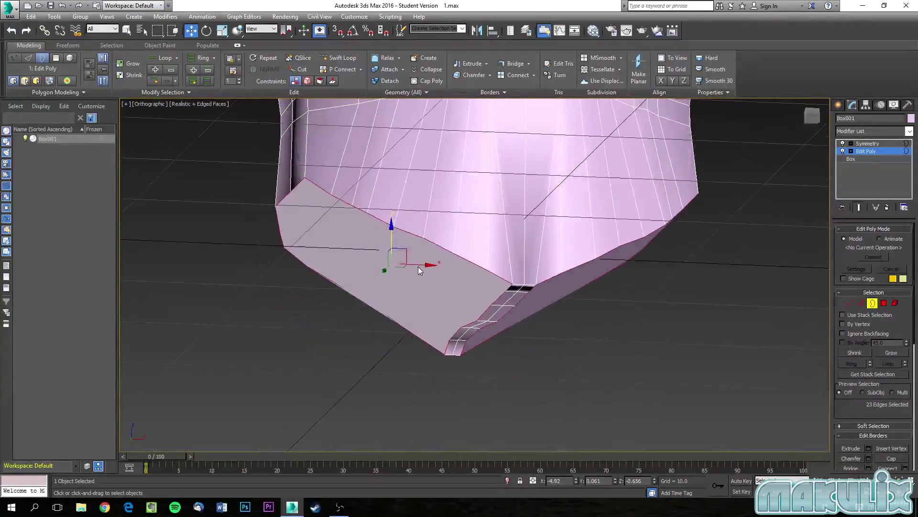
{"action": "middle_click_drag", "start_coordinate": [435, 201], "coordinate": [483, 176], "text": "alt"}
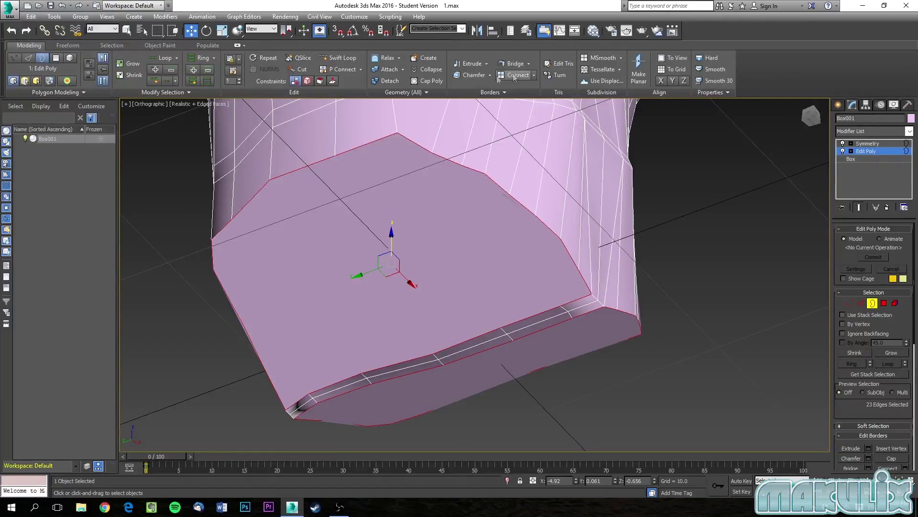
- Select the leg cap polygon and turn it into a regular round shape with GeoPoly
{"action": "left_click", "coordinate": [884, 302]}
{"action": "key", "text": "ctrl+a"}
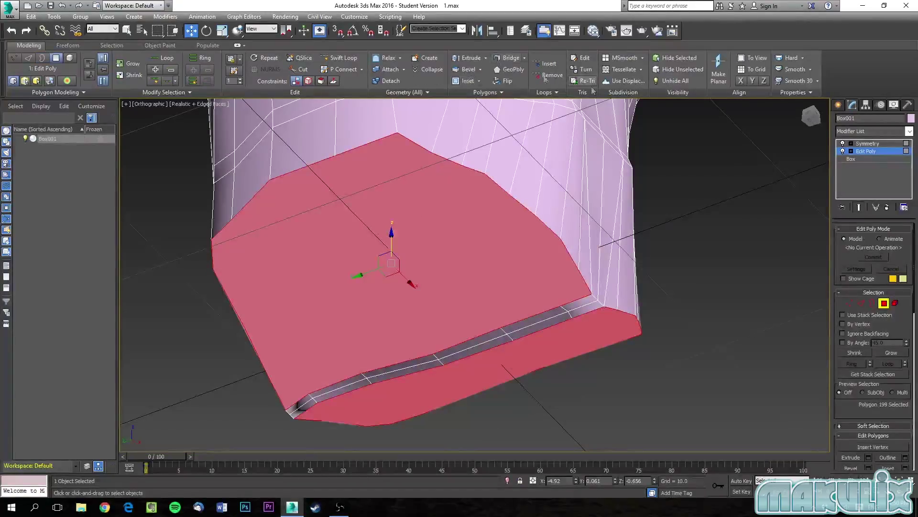
{"action": "left_click", "coordinate": [511, 70]}
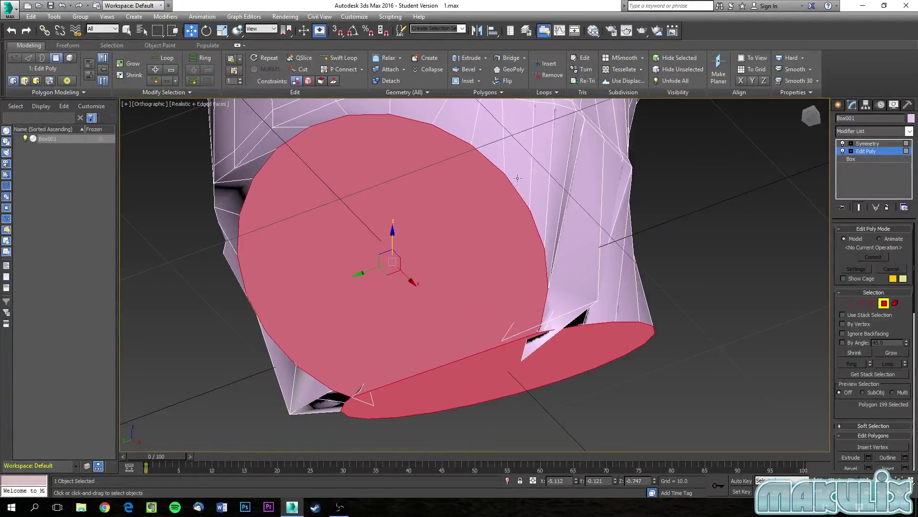
- Move the round leg polygon outward along X, away from the centre line, to about -7.8
{"action": "middle_click_drag", "start_coordinate": [551, 302], "coordinate": [448, 211], "text": "alt"}
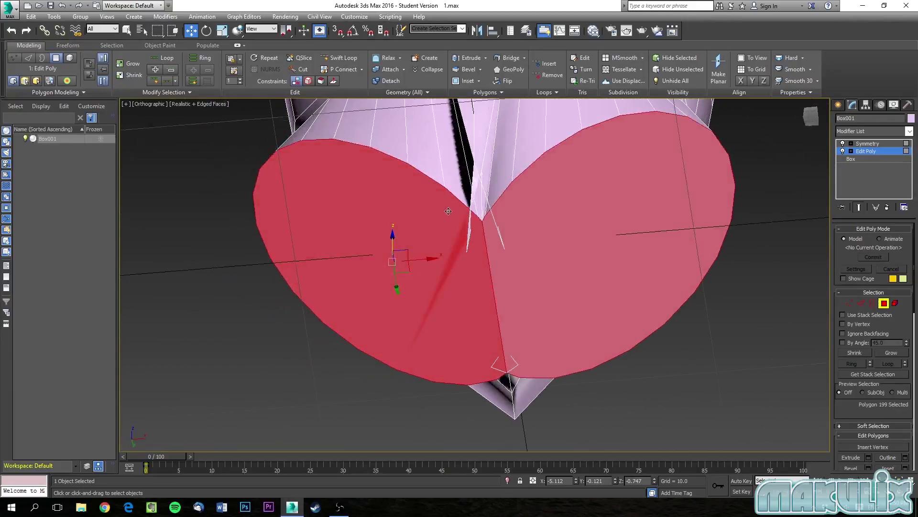
{"action": "middle_click_drag", "start_coordinate": [521, 278], "coordinate": [518, 305], "text": "alt"}
{"action": "scroll", "coordinate": [523, 308], "scroll_direction": "down", "scroll_amount": 3}
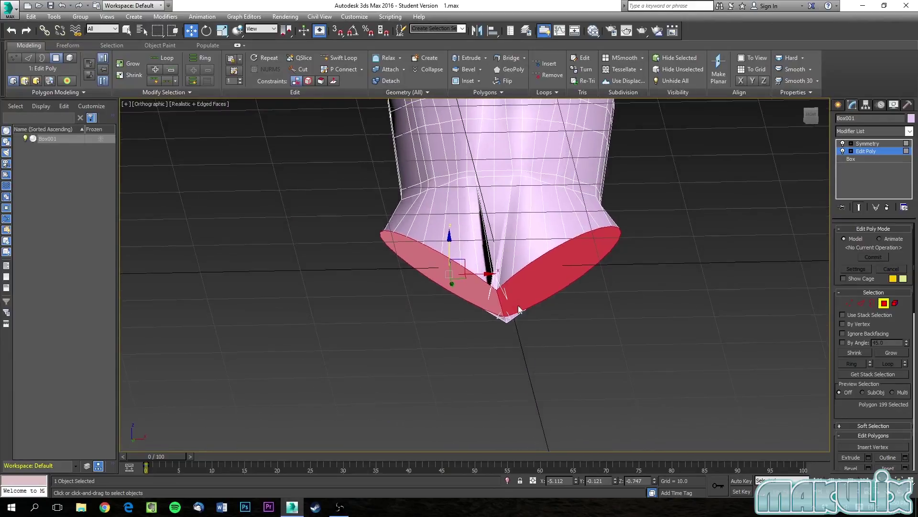
{"action": "left_click_drag", "start_coordinate": [488, 274], "coordinate": [461, 278]}
{"action": "middle_click_drag", "start_coordinate": [465, 277], "coordinate": [475, 310], "text": "alt"}
{"action": "key", "text": "f"}
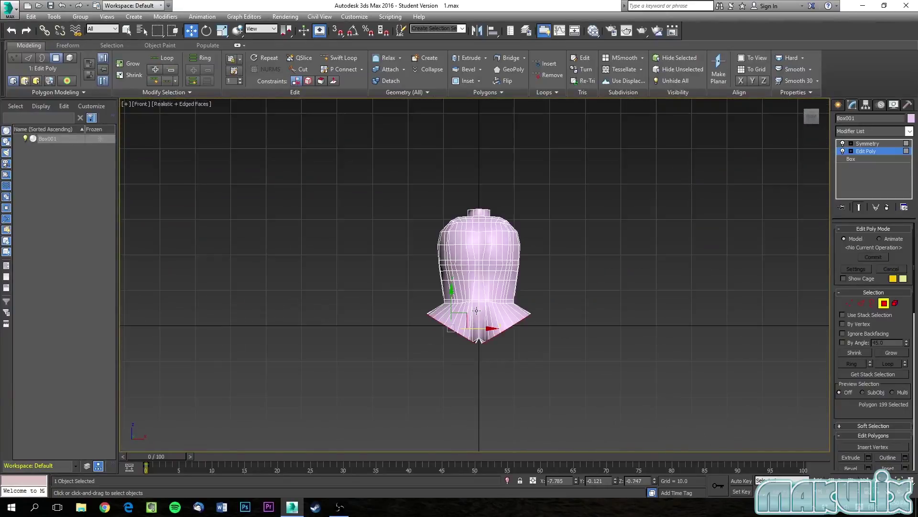
- Raise the round leg polygon slightly along Z and clear the selection
{"action": "scroll", "coordinate": [476, 312], "scroll_direction": "up", "scroll_amount": 5}
{"action": "middle_click_drag", "start_coordinate": [472, 426], "coordinate": [456, 285]}
{"action": "scroll", "coordinate": [456, 285], "scroll_direction": "up", "scroll_amount": 2}
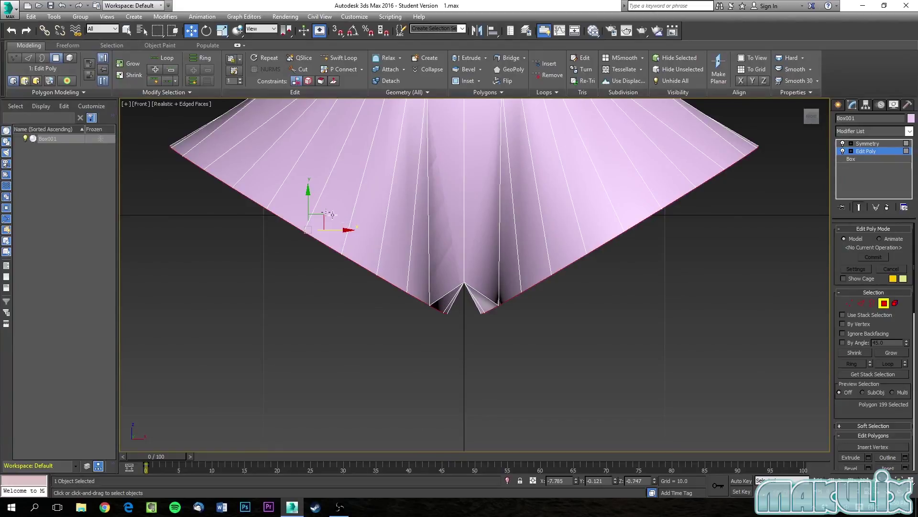
{"action": "left_click_drag", "start_coordinate": [310, 195], "coordinate": [310, 182]}
{"action": "scroll", "coordinate": [326, 197], "scroll_direction": "down", "scroll_amount": 2}
{"action": "left_click", "coordinate": [250, 232]}
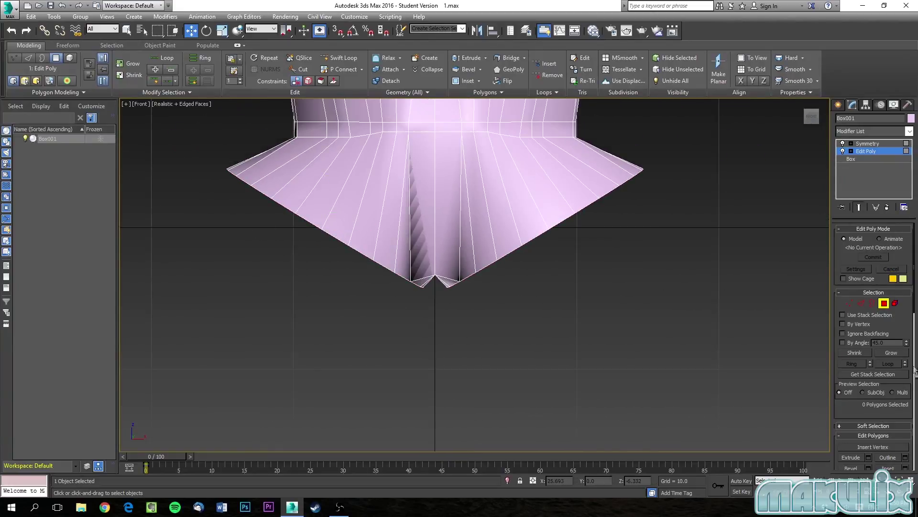
- Select the outermost vertices of the leg opening's rim and move them inward along X to soften the hip's pointed corner
{"action": "left_click", "coordinate": [849, 303]}
{"action": "left_click_drag", "start_coordinate": [181, 139], "coordinate": [286, 258]}
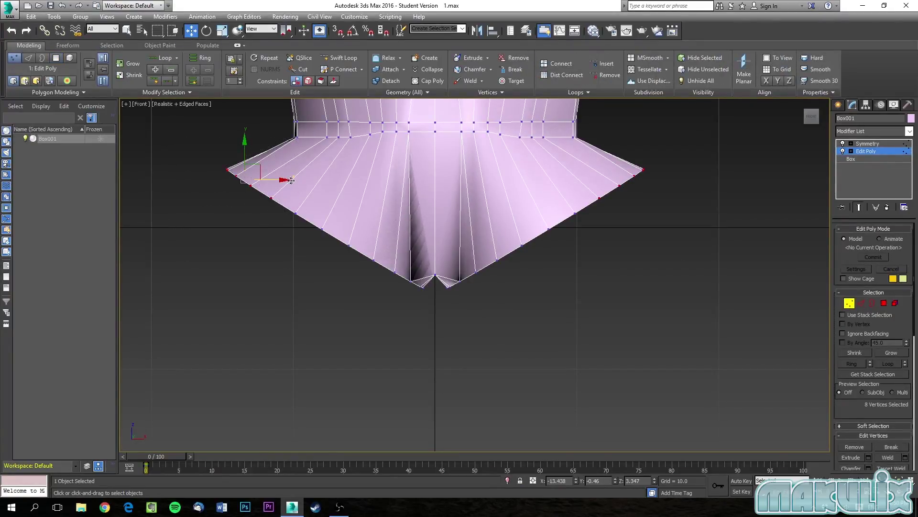
{"action": "left_click_drag", "start_coordinate": [287, 180], "coordinate": [296, 180]}
{"action": "left_click_drag", "start_coordinate": [214, 136], "coordinate": [266, 178]}
{"action": "left_click_drag", "start_coordinate": [231, 153], "coordinate": [267, 181]}
{"action": "left_click", "coordinate": [302, 251]}
{"action": "middle_click_drag", "start_coordinate": [300, 248], "coordinate": [314, 228], "text": "alt"}
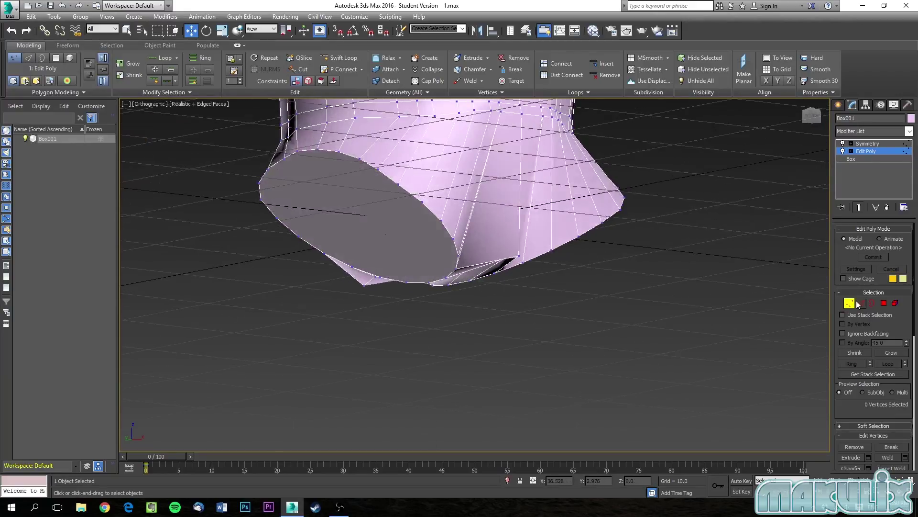
- Select the leg cap polygon and pull it down along Z to about -16.2 to stretch out the leg
{"action": "left_click", "coordinate": [884, 303]}
{"action": "left_click", "coordinate": [408, 260]}
{"action": "middle_click_drag", "start_coordinate": [408, 260], "coordinate": [374, 254], "text": "alt"}
{"action": "key", "text": "f"}
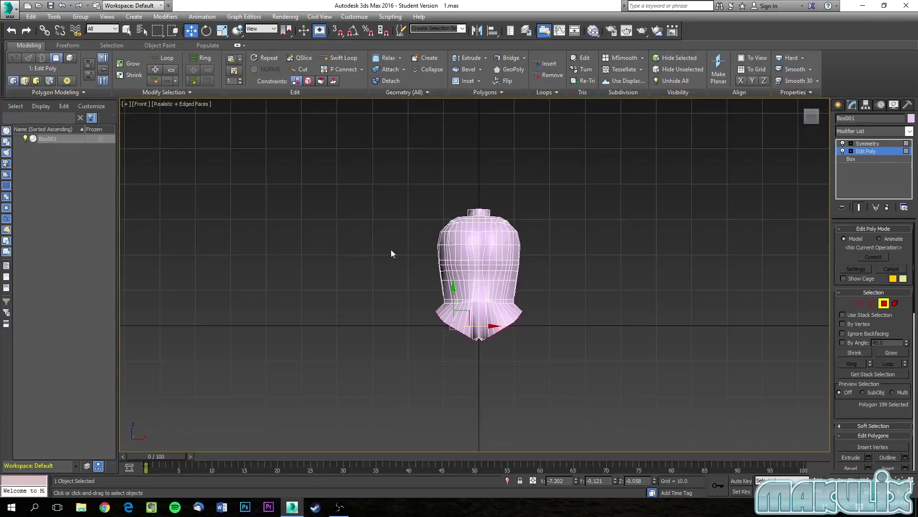
{"action": "scroll", "coordinate": [421, 248], "scroll_direction": "up", "scroll_amount": 2}
{"action": "left_click_drag", "start_coordinate": [446, 258], "coordinate": [437, 333]}
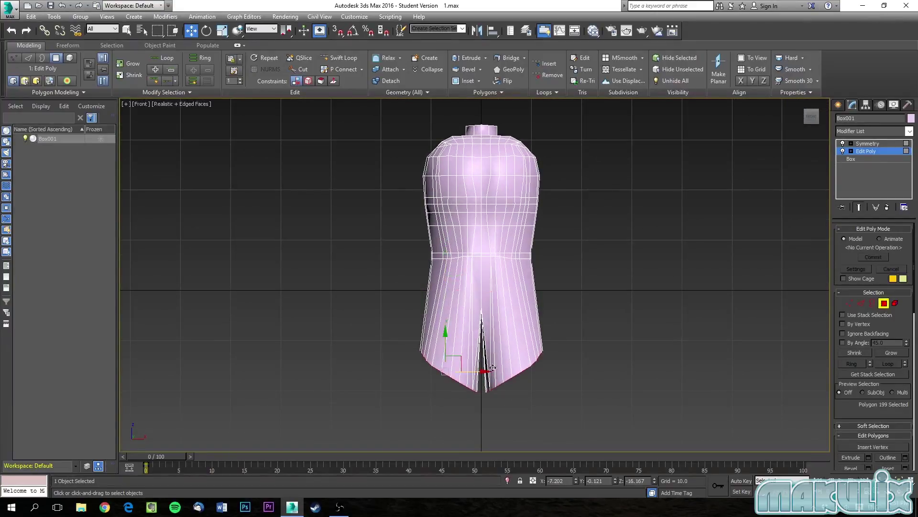
- Shift the leg's end polygon outward to X about -8.8 and lower it further to Z about -24.8, then clear the selection
{"action": "left_click_drag", "start_coordinate": [482, 371], "coordinate": [475, 372]}
{"action": "left_click_drag", "start_coordinate": [439, 334], "coordinate": [452, 398]}
{"action": "middle_click_drag", "start_coordinate": [452, 398], "coordinate": [461, 337], "text": "alt"}
{"action": "left_click_drag", "start_coordinate": [444, 348], "coordinate": [443, 330]}
{"action": "middle_click_drag", "start_coordinate": [461, 342], "coordinate": [491, 327], "text": "alt"}
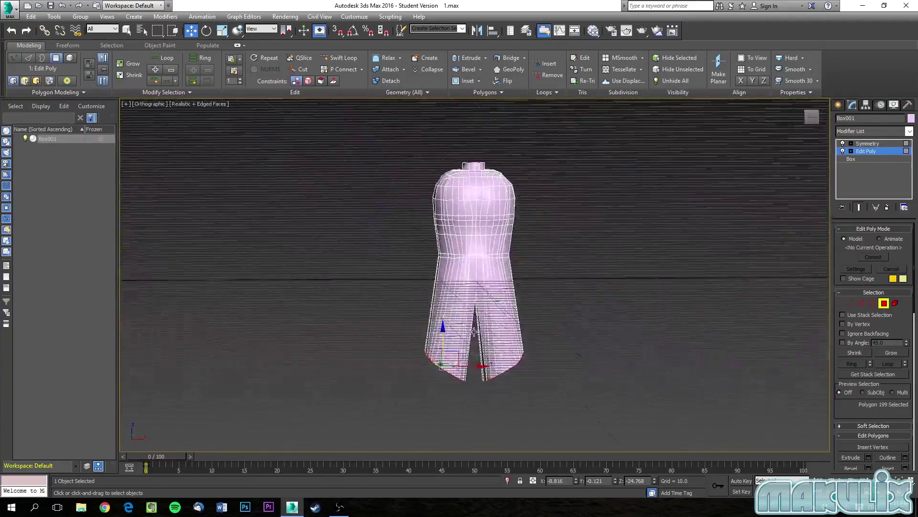
{"action": "scroll", "coordinate": [471, 360], "scroll_direction": "up", "scroll_amount": 4}
{"action": "left_click", "coordinate": [404, 422]}
{"action": "middle_click_drag", "start_coordinate": [404, 420], "coordinate": [408, 397], "text": "alt"}
{"action": "scroll", "coordinate": [418, 409], "scroll_direction": "down", "scroll_amount": 3}
{"action": "scroll", "coordinate": [446, 354], "scroll_direction": "up", "scroll_amount": 4}
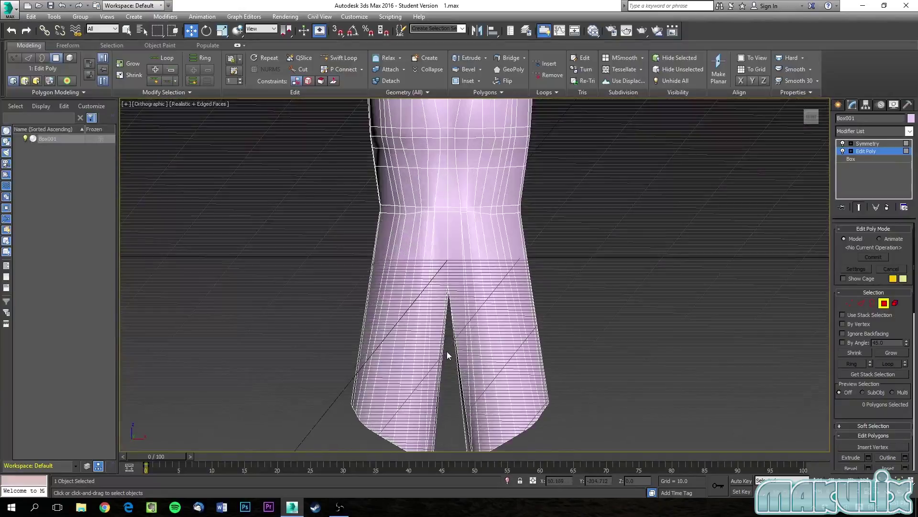
- Move the whole body object up along Z to about 34.3
{"action": "left_click", "coordinate": [839, 105]}
{"action": "key", "text": "f"}
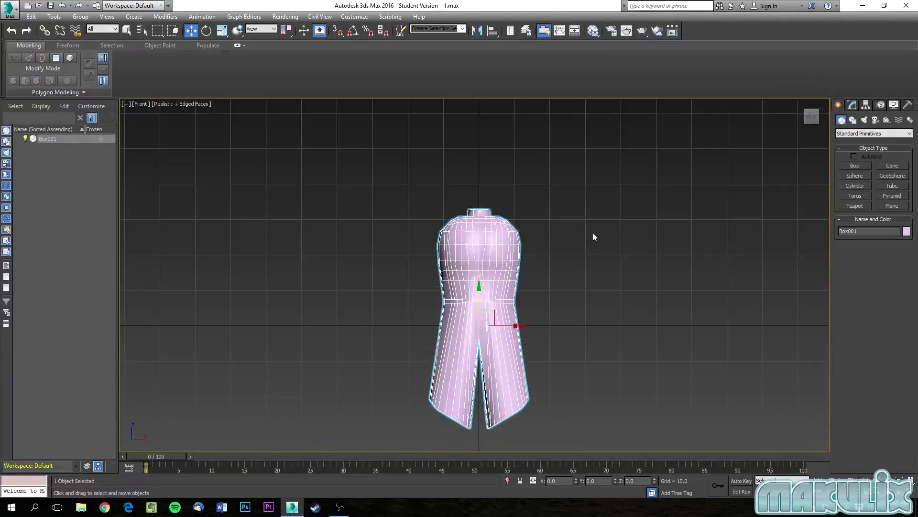
{"action": "left_click_drag", "start_coordinate": [478, 288], "coordinate": [463, 177]}
{"action": "middle_click_drag", "start_coordinate": [475, 319], "coordinate": [461, 354]}
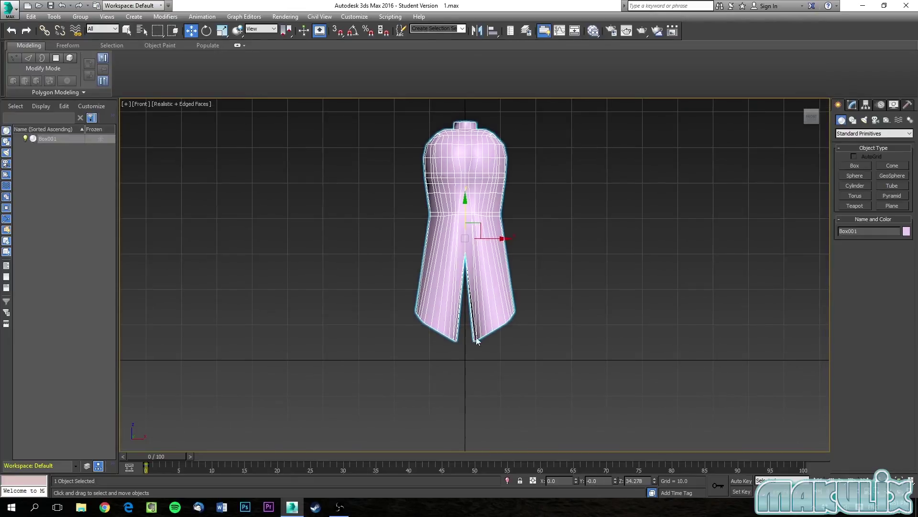
- Select all vertices at the lower end of the leg in Edit Poly and move them down to Z about 4.4
{"action": "left_click", "coordinate": [852, 105]}
{"action": "left_click", "coordinate": [859, 151]}
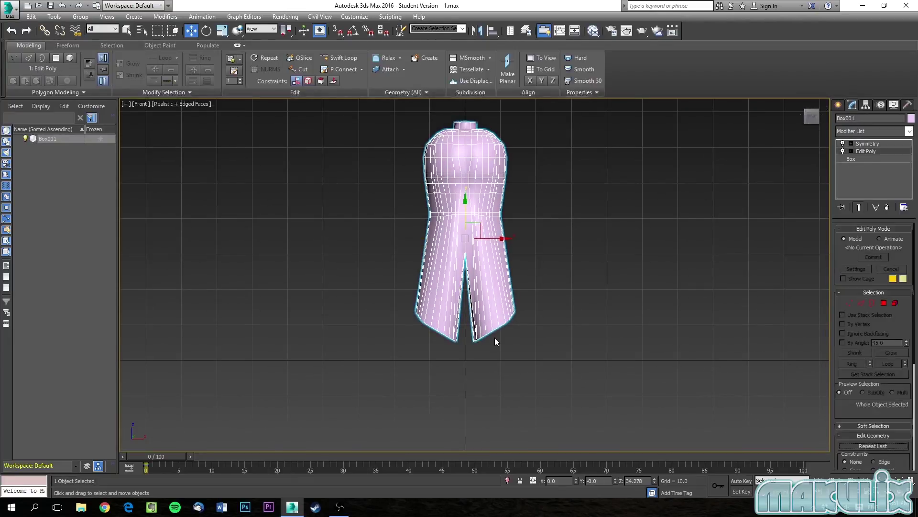
{"action": "scroll", "coordinate": [494, 337], "scroll_direction": "up", "scroll_amount": 4}
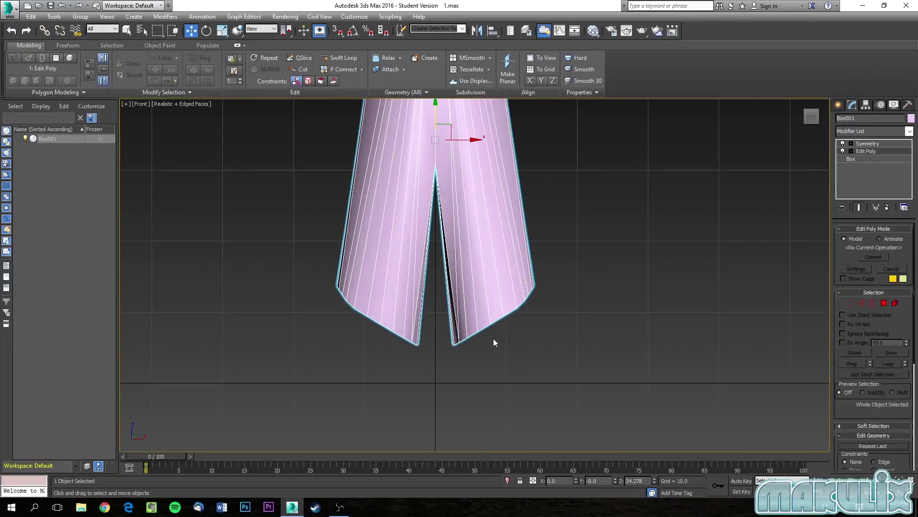
{"action": "left_click", "coordinate": [863, 152]}
{"action": "key", "text": "1"}
{"action": "scroll", "coordinate": [521, 330], "scroll_direction": "down", "scroll_amount": 4}
{"action": "middle_click_drag", "start_coordinate": [502, 241], "coordinate": [498, 227]}
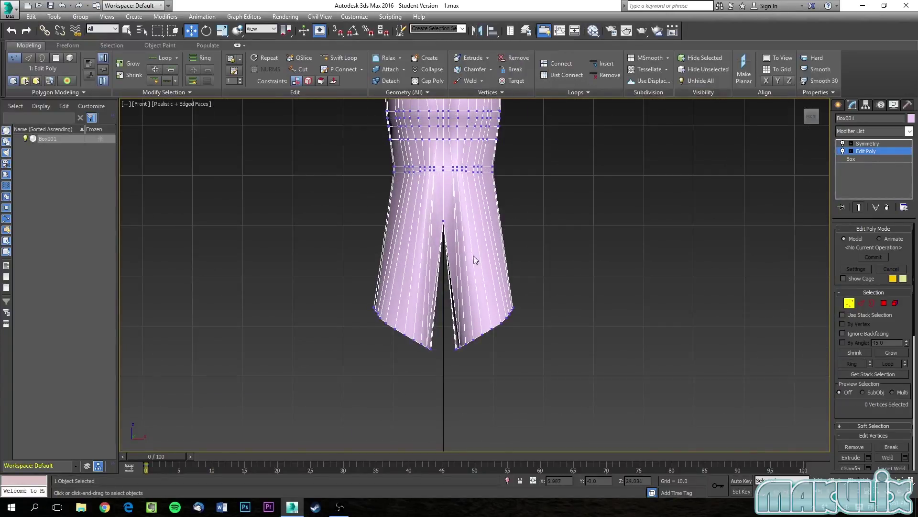
{"action": "left_click_drag", "start_coordinate": [394, 334], "coordinate": [437, 374]}
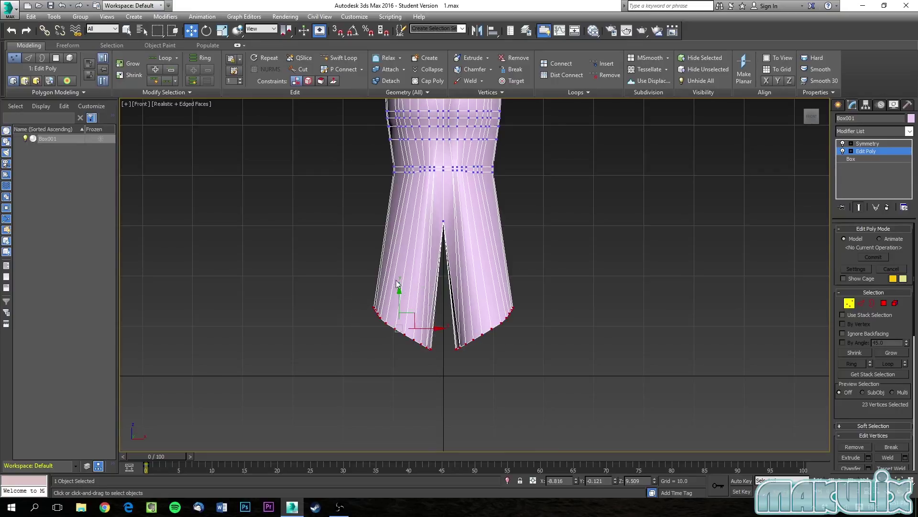
{"action": "left_click", "coordinate": [395, 294]}
{"action": "left_click_drag", "start_coordinate": [414, 341], "coordinate": [437, 366]}
{"action": "left_click_drag", "start_coordinate": [370, 299], "coordinate": [399, 320], "text": "ctrl"}
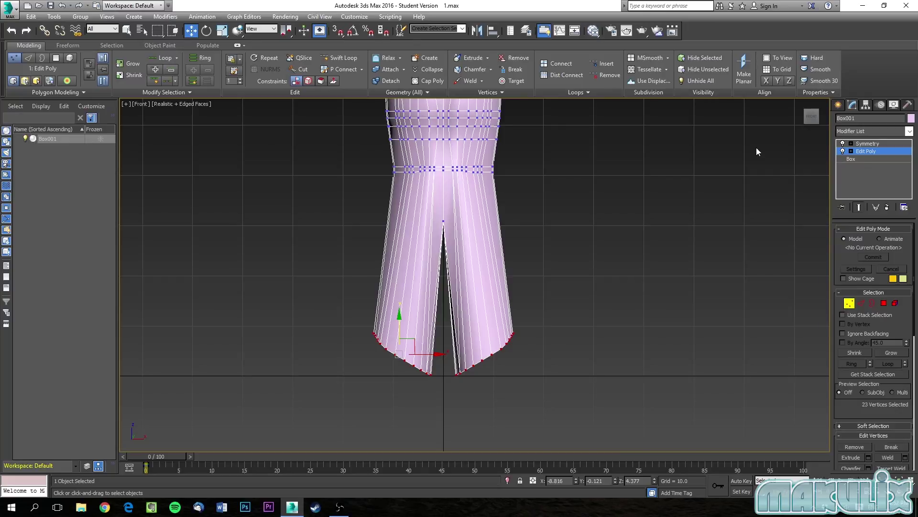
- Align the leg's bottom vertices flat on Z and lower them onto the ground line
{"action": "left_click", "coordinate": [790, 81]}
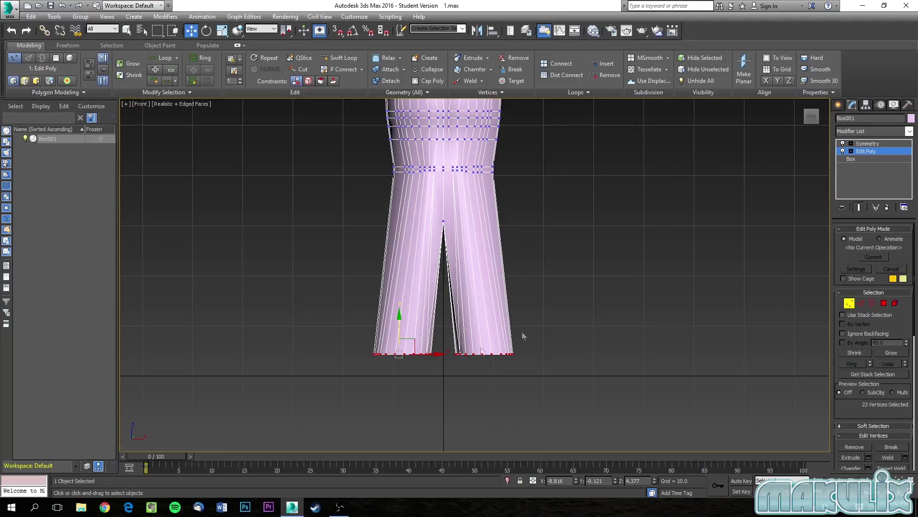
{"action": "scroll", "coordinate": [449, 388], "scroll_direction": "down", "scroll_amount": 5}
{"action": "scroll", "coordinate": [417, 310], "scroll_direction": "up", "scroll_amount": 5}
{"action": "scroll", "coordinate": [428, 362], "scroll_direction": "up", "scroll_amount": 4}
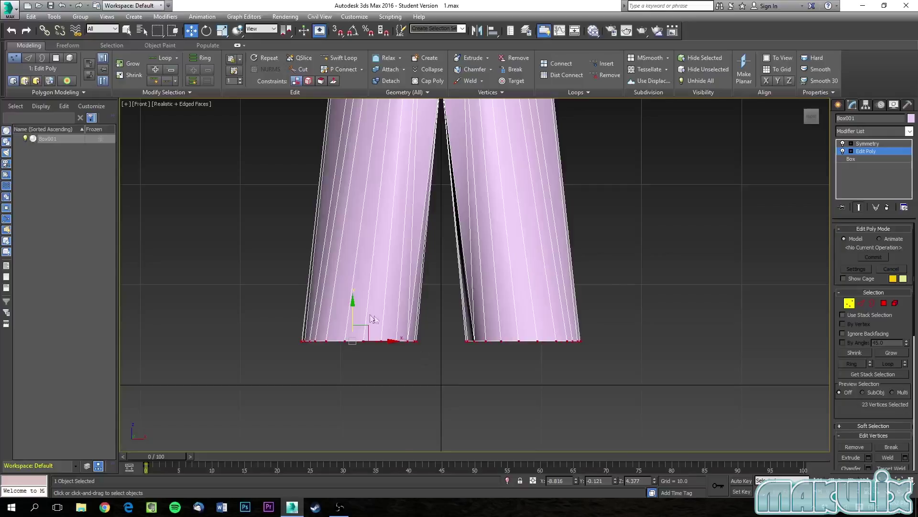
{"action": "scroll", "coordinate": [371, 313], "scroll_direction": "down", "scroll_amount": 4}
{"action": "left_click_drag", "start_coordinate": [360, 291], "coordinate": [359, 312]}
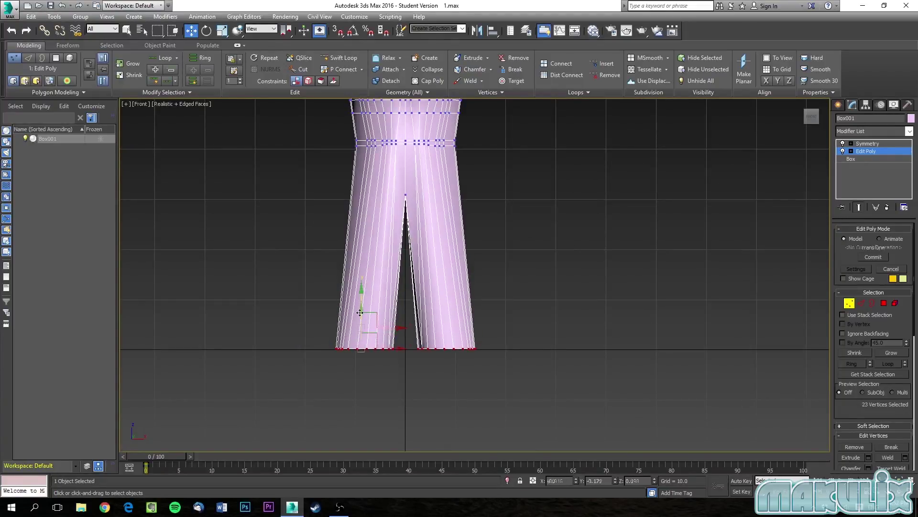
{"action": "left_click", "coordinate": [596, 244]}
- Insert three closely spaced edge loops around the middle of the leg with Swift Loop for the knee
{"action": "left_click", "coordinate": [340, 57]}
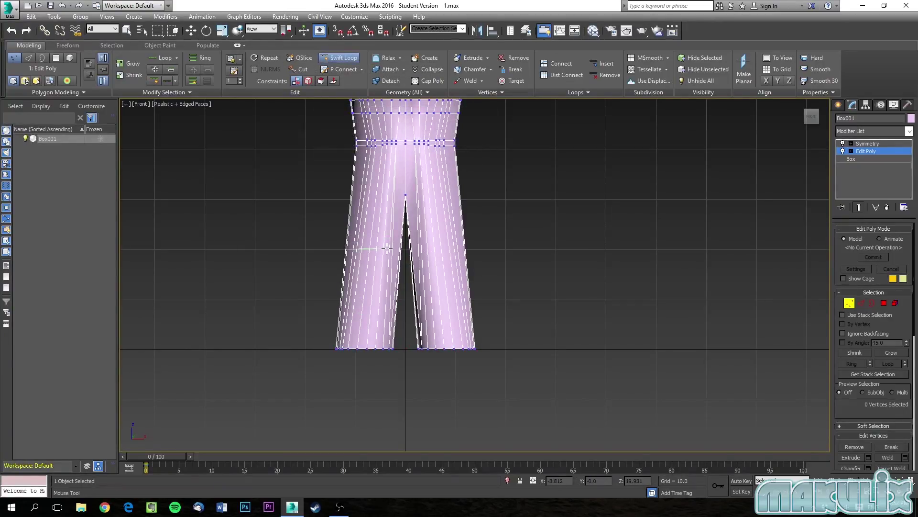
{"action": "mouse_move", "coordinate": [388, 248]}
{"action": "middle_mouse_down", "text": "alt"}
{"action": "mouse_move", "coordinate": [371, 250]}
{"action": "mouse_move", "coordinate": [391, 256]}
{"action": "middle_mouse_up", "text": "alt"}
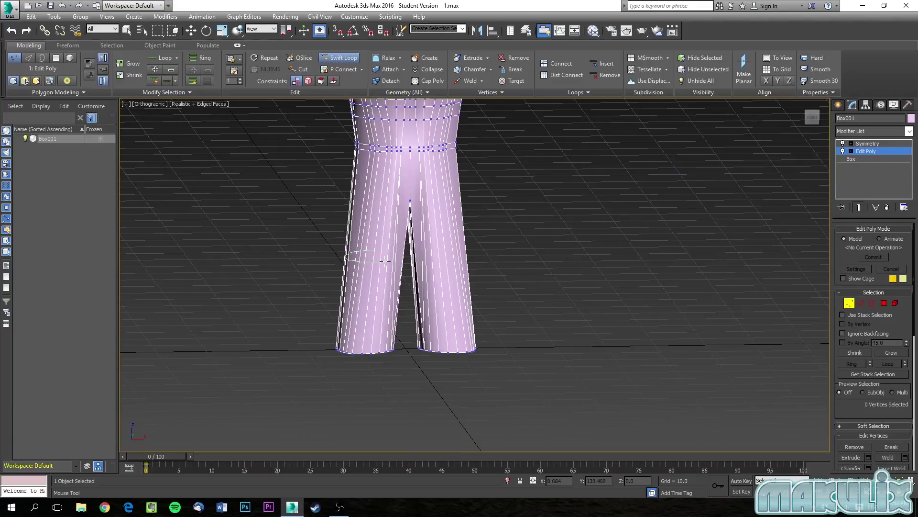
{"action": "left_click", "coordinate": [384, 259]}
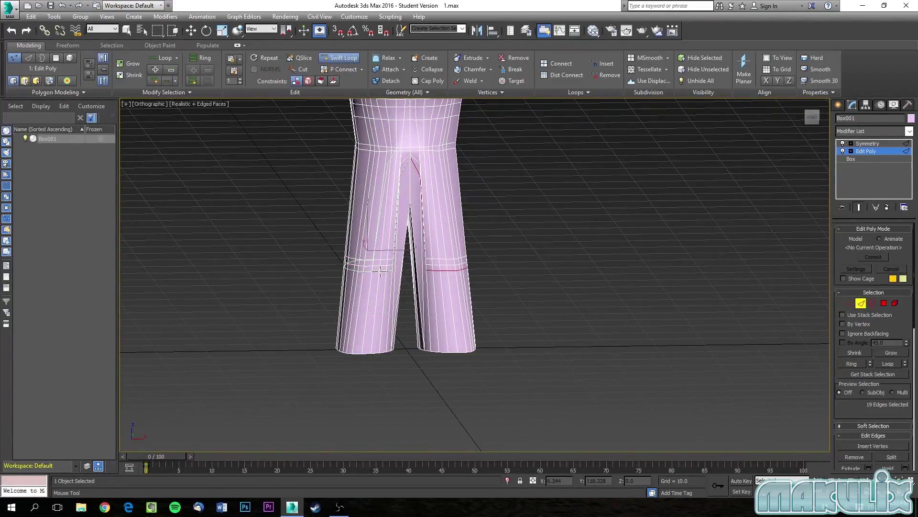
{"action": "middle_click_drag", "start_coordinate": [380, 272], "coordinate": [335, 275], "text": "alt"}
{"action": "scroll", "coordinate": [335, 275], "scroll_direction": "up", "scroll_amount": 5}
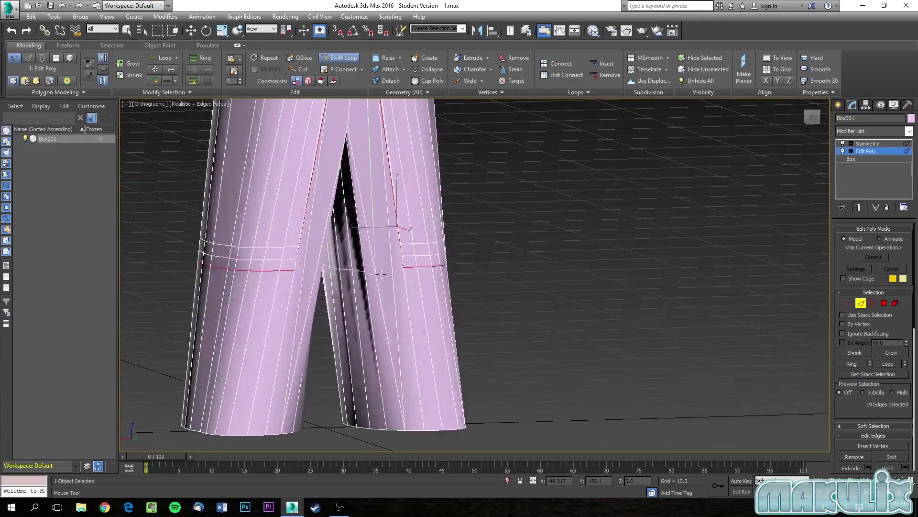
{"action": "middle_click_drag", "start_coordinate": [401, 254], "coordinate": [573, 254], "text": "alt"}
{"action": "scroll", "coordinate": [519, 268], "scroll_direction": "up", "scroll_amount": 5}
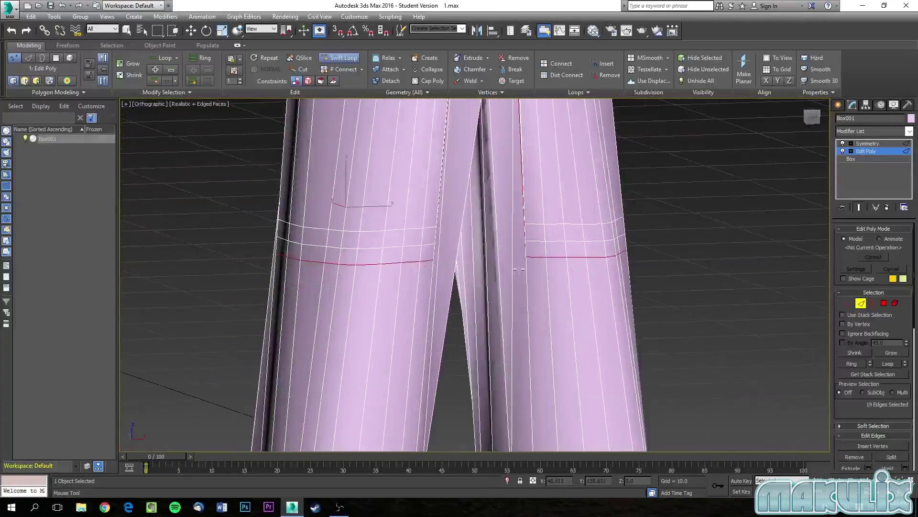
{"action": "middle_click_drag", "start_coordinate": [316, 266], "coordinate": [283, 113], "text": "alt"}
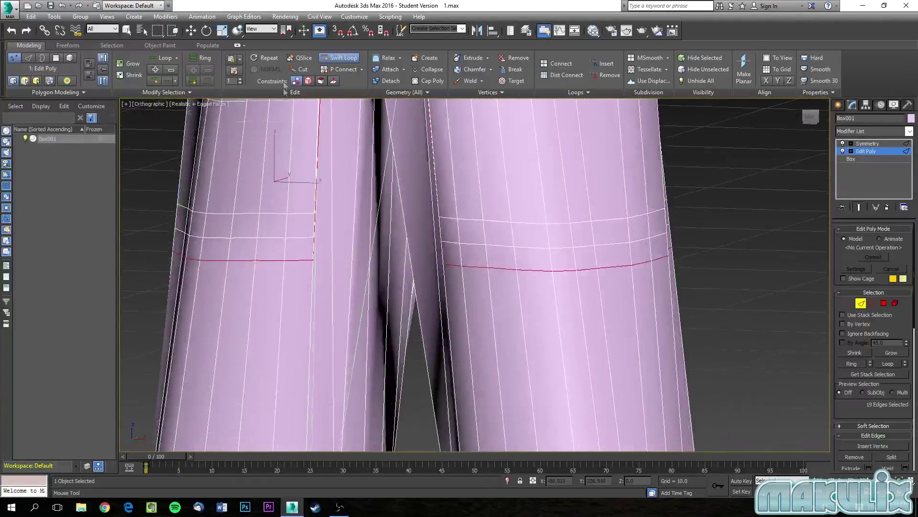
- Cut new edges from the open end of the top knee loop across the inner side of the leg
{"action": "left_click", "coordinate": [335, 59]}
{"action": "middle_click_drag", "start_coordinate": [378, 248], "coordinate": [210, 285], "text": "alt"}
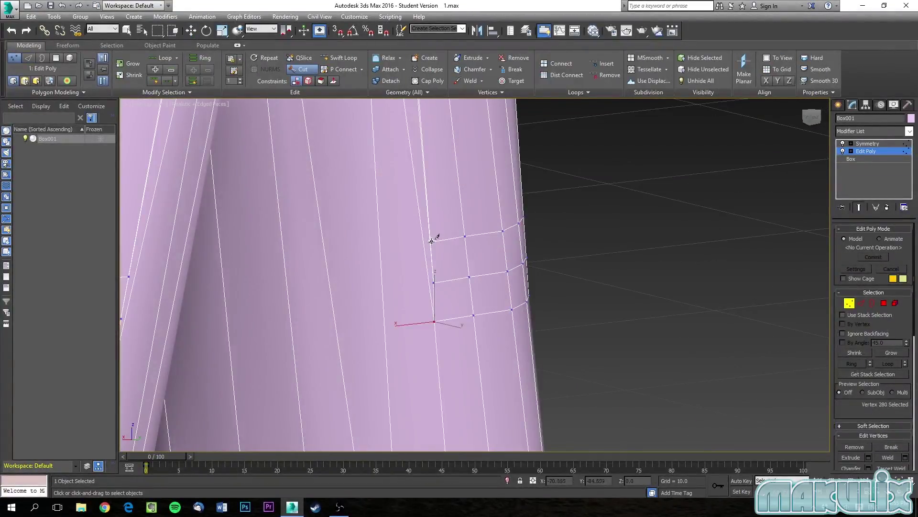
{"action": "left_click", "coordinate": [220, 251]}
{"action": "middle_click_drag", "start_coordinate": [218, 259], "coordinate": [195, 261], "text": "alt"}
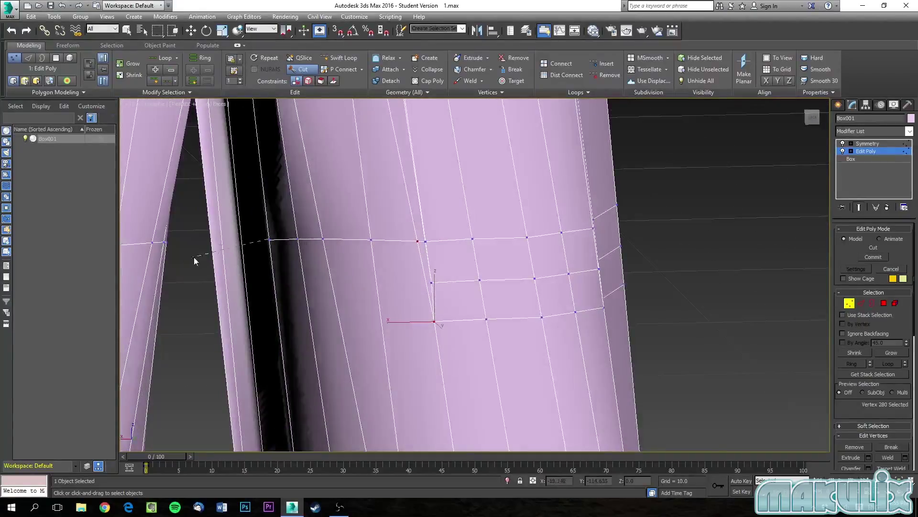
{"action": "left_click", "coordinate": [208, 230]}
{"action": "mouse_move", "coordinate": [214, 232]}
{"action": "middle_mouse_down", "text": "alt"}
{"action": "mouse_move", "coordinate": [203, 263]}
{"action": "mouse_move", "coordinate": [307, 259]}
{"action": "middle_mouse_up", "text": "alt"}
- Cut from the other open end of the top knee loop across the neighbouring faces towards the inner leg
{"action": "scroll", "coordinate": [265, 281], "scroll_direction": "down", "scroll_amount": 5}
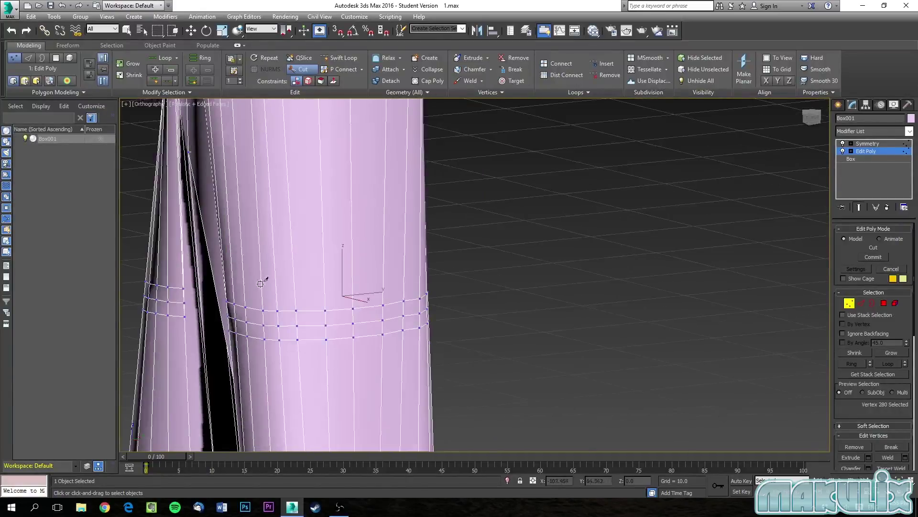
{"action": "middle_click_drag", "start_coordinate": [266, 281], "coordinate": [277, 283], "text": "alt"}
{"action": "scroll", "coordinate": [277, 283], "scroll_direction": "up", "scroll_amount": 8}
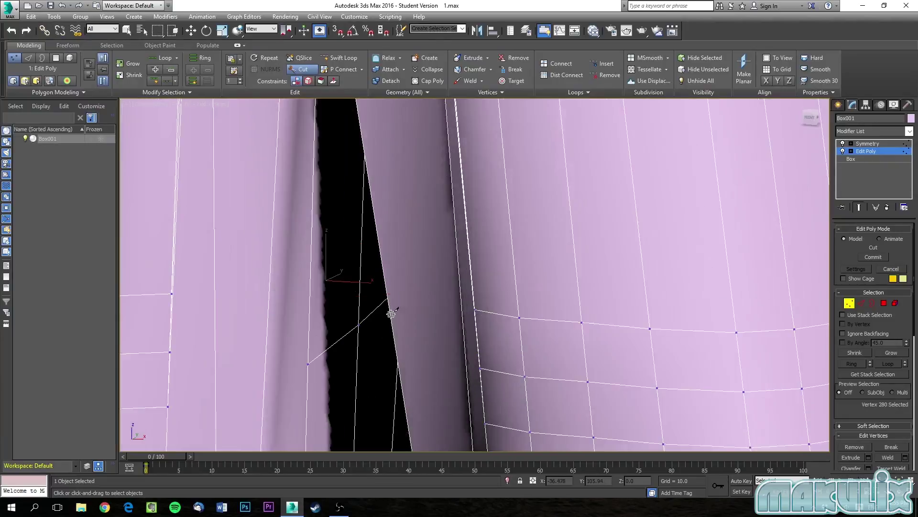
{"action": "middle_click_drag", "start_coordinate": [389, 308], "coordinate": [491, 290]}
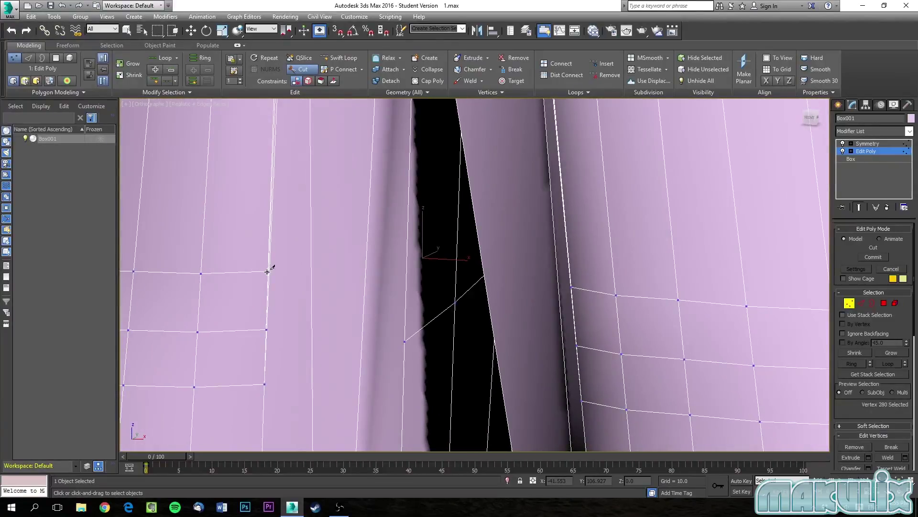
{"action": "left_click", "coordinate": [456, 263]}
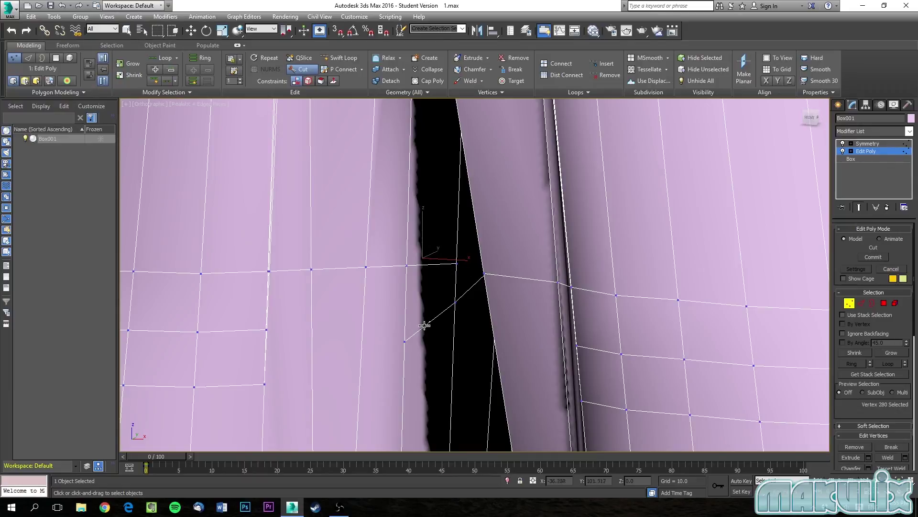
{"action": "key", "text": "ctrl+z"}
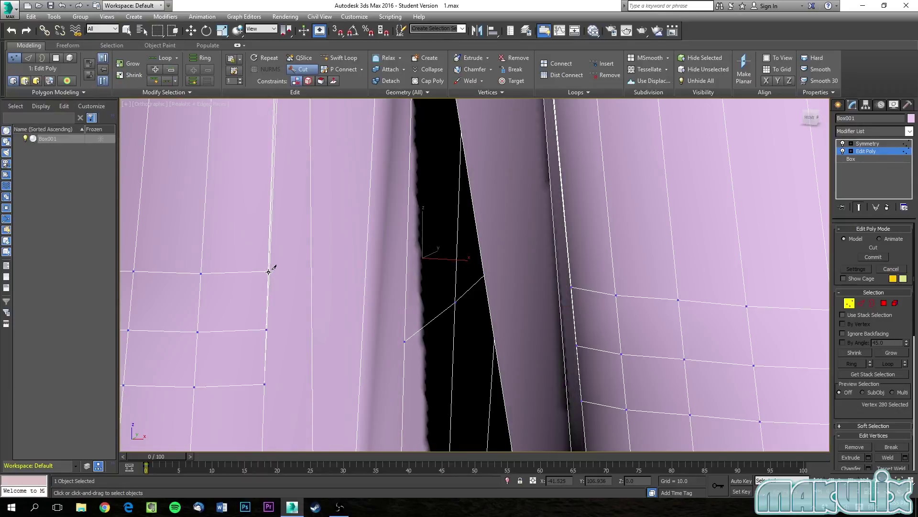
{"action": "left_click", "coordinate": [406, 263]}
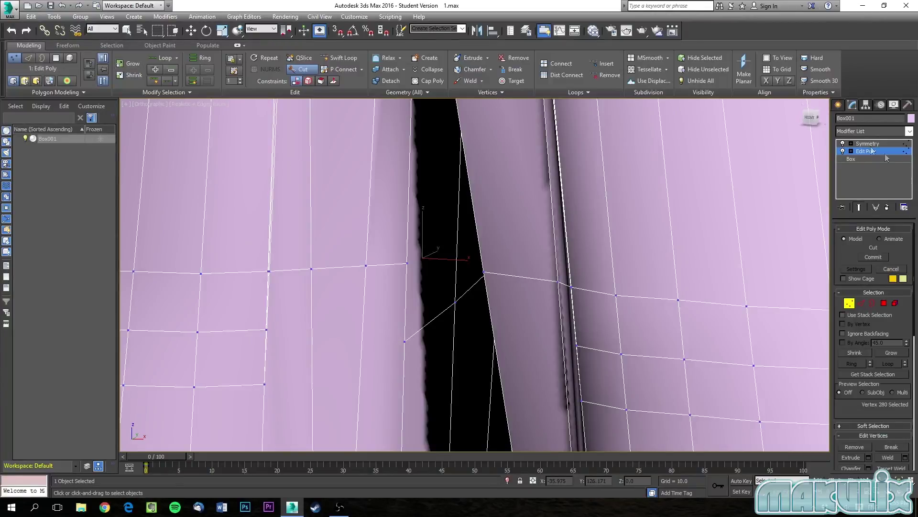
- Move the stray low vertices of the inner-leg cut up along Z to line up with the top knee loop
{"action": "key", "text": "w"}
{"action": "left_click", "coordinate": [405, 342]}
{"action": "left_click_drag", "start_coordinate": [399, 308], "coordinate": [399, 232]}
{"action": "left_click_drag", "start_coordinate": [455, 273], "coordinate": [452, 237]}
{"action": "middle_click_drag", "start_coordinate": [488, 274], "coordinate": [496, 278], "text": "alt"}
{"action": "left_click_drag", "start_coordinate": [486, 268], "coordinate": [482, 259]}
- Collapse the two adjacent vertices where the top loop's cuts meet and nudge the inner-leg vertex up to Z about 18.5
{"action": "left_click", "coordinate": [419, 266]}
{"action": "left_click", "coordinate": [424, 261], "text": "ctrl"}
{"action": "left_click", "coordinate": [433, 71]}
{"action": "left_click", "coordinate": [455, 269]}
{"action": "left_click_drag", "start_coordinate": [456, 258], "coordinate": [455, 253]}
{"action": "mouse_move", "coordinate": [334, 396]}
{"action": "middle_mouse_down", "text": "alt"}
{"action": "mouse_move", "coordinate": [362, 338]}
{"action": "mouse_move", "coordinate": [338, 361]}
{"action": "mouse_move", "coordinate": [337, 329]}
{"action": "middle_mouse_up", "text": "alt"}
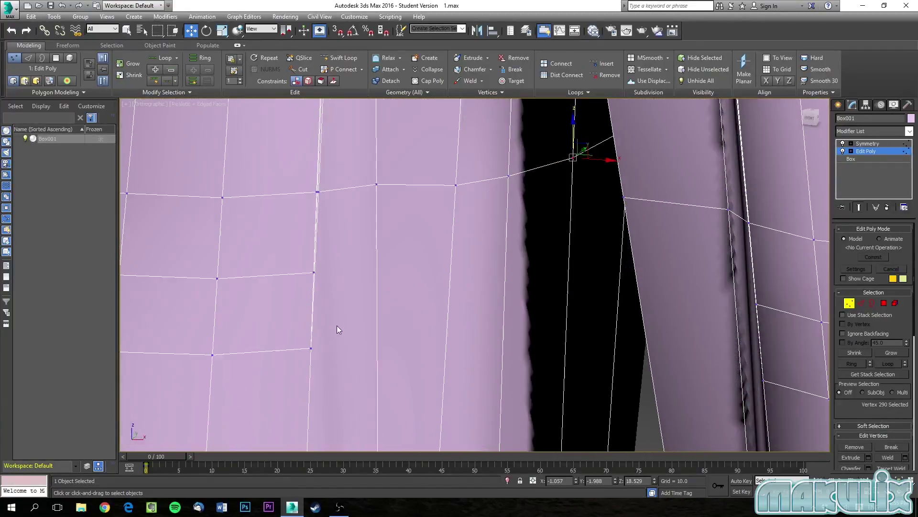
- Cut edges from the open ends of the middle and lower knee loops across to the inner leg
{"action": "left_click", "coordinate": [299, 73]}
{"action": "left_click", "coordinate": [314, 272]}
{"action": "left_click", "coordinate": [624, 244]}
{"action": "right_click", "coordinate": [624, 245]}
{"action": "left_click", "coordinate": [311, 348]}
{"action": "left_click", "coordinate": [619, 310]}
- Close the remaining gaps in the middle and lower knee loops with cuts from their opposite ends on the inner leg
{"action": "middle_click_drag", "start_coordinate": [619, 310], "coordinate": [346, 228], "text": "alt"}
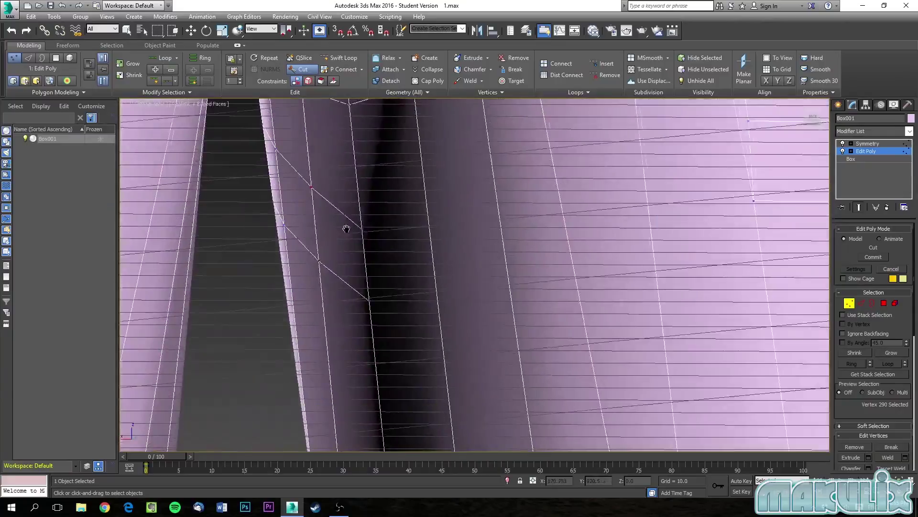
{"action": "scroll", "coordinate": [647, 174], "scroll_direction": "down", "scroll_amount": 3}
{"action": "left_click", "coordinate": [644, 258]}
{"action": "left_click", "coordinate": [566, 300]}
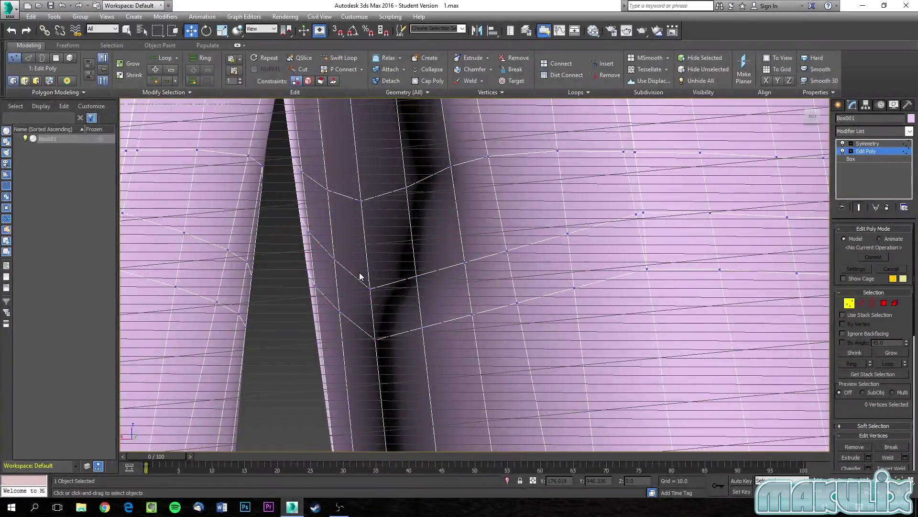
- Shift the uneven inner-leg vertices of the three knee loops along Z to smooth the rows at the back of the knee
{"action": "left_click_drag", "start_coordinate": [359, 277], "coordinate": [394, 349]}
{"action": "middle_click_drag", "start_coordinate": [393, 306], "coordinate": [346, 271], "text": "alt"}
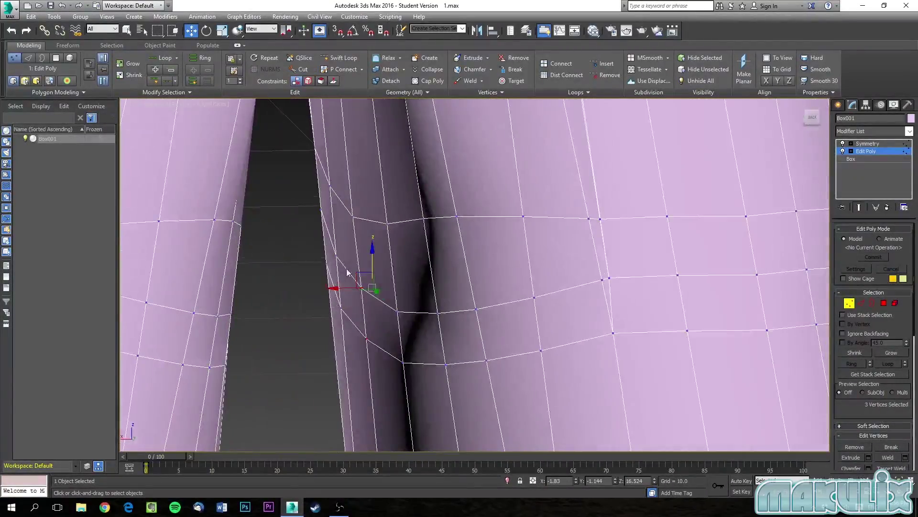
{"action": "left_click_drag", "start_coordinate": [427, 268], "coordinate": [456, 354]}
{"action": "left_click_drag", "start_coordinate": [442, 277], "coordinate": [443, 289]}
{"action": "left_click_drag", "start_coordinate": [521, 258], "coordinate": [537, 269]}
{"action": "left_click_drag", "start_coordinate": [424, 275], "coordinate": [458, 354]}
{"action": "left_click_drag", "start_coordinate": [441, 273], "coordinate": [440, 278]}
{"action": "left_click_drag", "start_coordinate": [351, 248], "coordinate": [381, 327]}
{"action": "left_click_drag", "start_coordinate": [364, 251], "coordinate": [364, 257]}
{"action": "middle_click_drag", "start_coordinate": [366, 258], "coordinate": [559, 264], "text": "alt"}
- Level the remaining uneven knee-loop vertices along Z, placing the last inner-leg vertex at about Z 18.8
{"action": "left_click", "coordinate": [243, 299]}
{"action": "left_click_drag", "start_coordinate": [243, 288], "coordinate": [243, 297]}
{"action": "left_click_drag", "start_coordinate": [298, 303], "coordinate": [299, 310]}
{"action": "left_click_drag", "start_coordinate": [348, 333], "coordinate": [348, 323]}
{"action": "left_click", "coordinate": [351, 282]}
{"action": "left_click_drag", "start_coordinate": [351, 272], "coordinate": [351, 261]}
{"action": "left_click_drag", "start_coordinate": [304, 249], "coordinate": [303, 257]}
{"action": "left_click_drag", "start_coordinate": [308, 192], "coordinate": [308, 203]}
{"action": "left_click_drag", "start_coordinate": [331, 195], "coordinate": [331, 202]}
- Select the whole middle knee loop as edges and chamfer it slightly into two loops
{"action": "scroll", "coordinate": [323, 237], "scroll_direction": "down", "scroll_amount": 6}
{"action": "middle_click_drag", "start_coordinate": [322, 241], "coordinate": [259, 256], "text": "alt"}
{"action": "scroll", "coordinate": [299, 263], "scroll_direction": "up", "scroll_amount": 2}
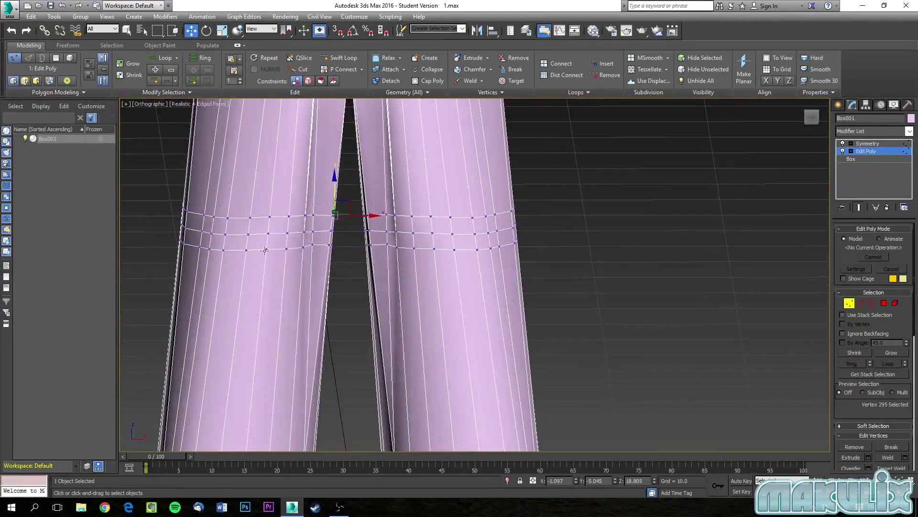
{"action": "left_click", "coordinate": [861, 303]}
{"action": "double_click", "coordinate": [238, 234]}
{"action": "middle_click_drag", "start_coordinate": [306, 221], "coordinate": [277, 217], "text": "alt"}
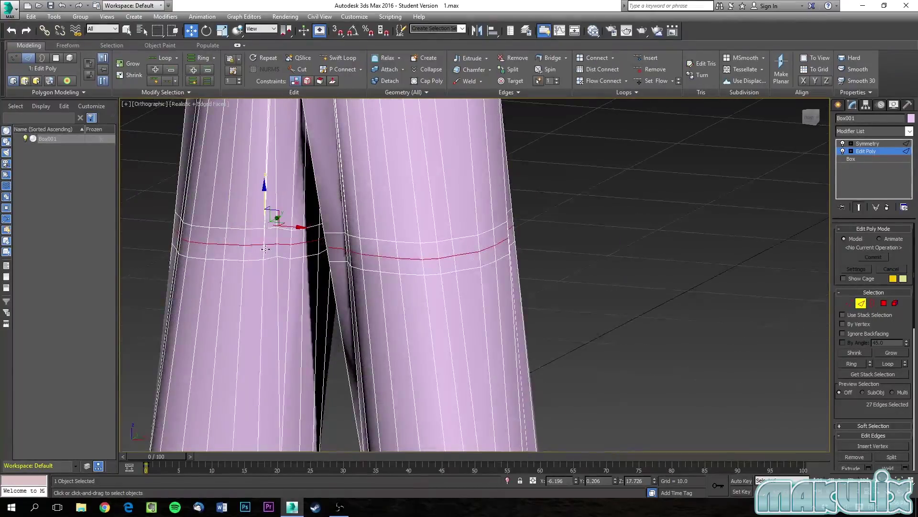
{"action": "scroll", "coordinate": [286, 241], "scroll_direction": "up", "scroll_amount": 12}
{"action": "scroll", "coordinate": [286, 241], "scroll_direction": "down", "scroll_amount": 6}
{"action": "scroll", "coordinate": [286, 241], "scroll_direction": "down", "scroll_amount": 6}
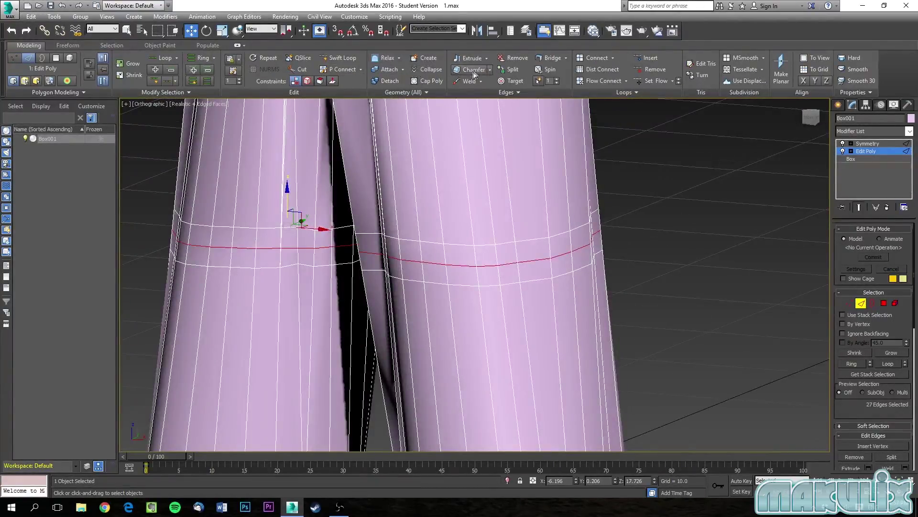
{"action": "left_click", "coordinate": [470, 70]}
{"action": "left_click_drag", "start_coordinate": [289, 247], "coordinate": [289, 240]}
{"action": "scroll", "coordinate": [280, 262], "scroll_direction": "down", "scroll_amount": 6}
{"action": "middle_click_drag", "start_coordinate": [289, 241], "coordinate": [307, 277], "text": "alt"}
{"action": "scroll", "coordinate": [283, 204], "scroll_direction": "up", "scroll_amount": 6}
{"action": "left_click", "coordinate": [338, 58]}
{"action": "right_click", "coordinate": [283, 276]}
- Collapse the stacked vertices beside the front crotch centre line into one and raise it along Z
{"action": "scroll", "coordinate": [306, 230], "scroll_direction": "up", "scroll_amount": 6}
{"action": "scroll", "coordinate": [335, 283], "scroll_direction": "down", "scroll_amount": 6}
{"action": "scroll", "coordinate": [290, 382], "scroll_direction": "up", "scroll_amount": 6}
{"action": "scroll", "coordinate": [292, 384], "scroll_direction": "down", "scroll_amount": 5}
{"action": "middle_click_drag", "start_coordinate": [292, 363], "coordinate": [316, 306], "text": "alt"}
{"action": "scroll", "coordinate": [358, 230], "scroll_direction": "up", "scroll_amount": 5}
{"action": "key", "text": "1"}
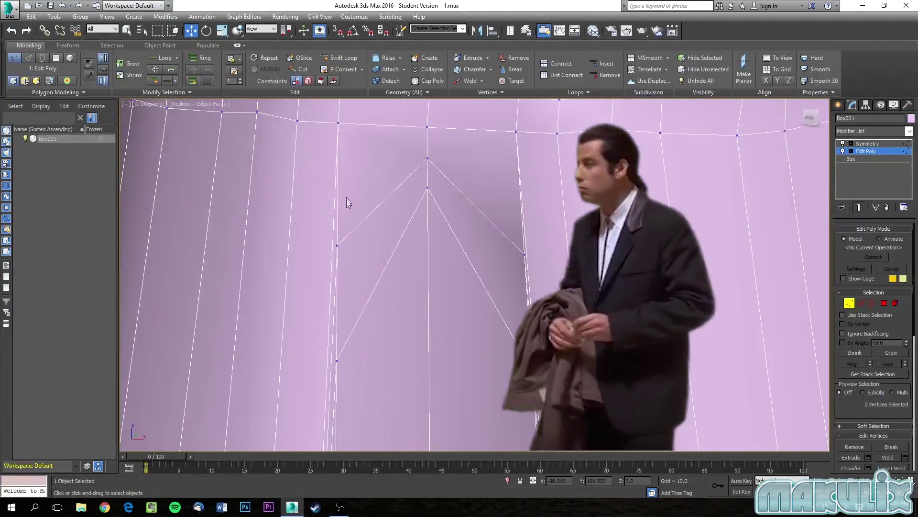
{"action": "left_click", "coordinate": [337, 360]}
{"action": "left_click", "coordinate": [338, 123], "text": "ctrl"}
{"action": "left_click", "coordinate": [430, 70]}
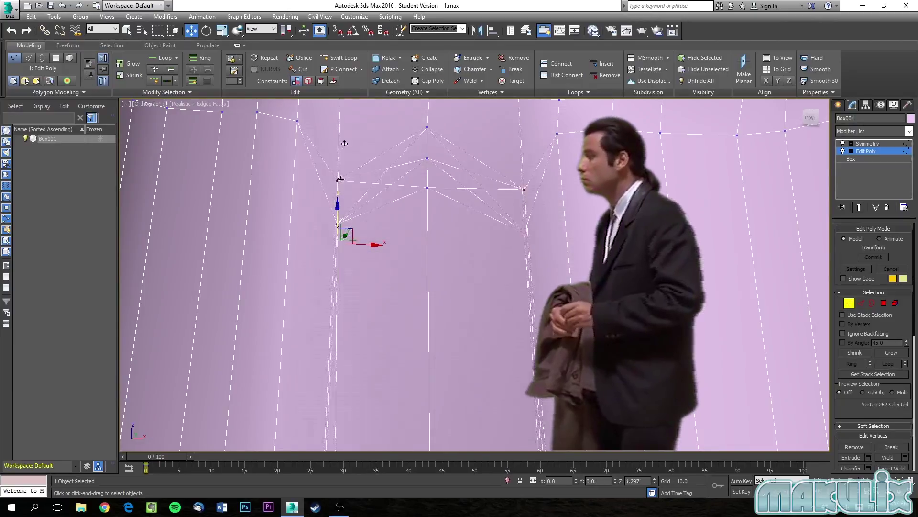
- Select the hip-line vertex rows around the body and lower them along Z to about 32.5
{"action": "scroll", "coordinate": [388, 164], "scroll_direction": "down", "scroll_amount": 5}
{"action": "middle_click_drag", "start_coordinate": [388, 165], "coordinate": [373, 155], "text": "alt"}
{"action": "left_click_drag", "start_coordinate": [345, 143], "coordinate": [545, 176]}
{"action": "left_click_drag", "start_coordinate": [413, 123], "coordinate": [411, 191]}
{"action": "middle_click_drag", "start_coordinate": [412, 191], "coordinate": [431, 225], "text": "alt"}
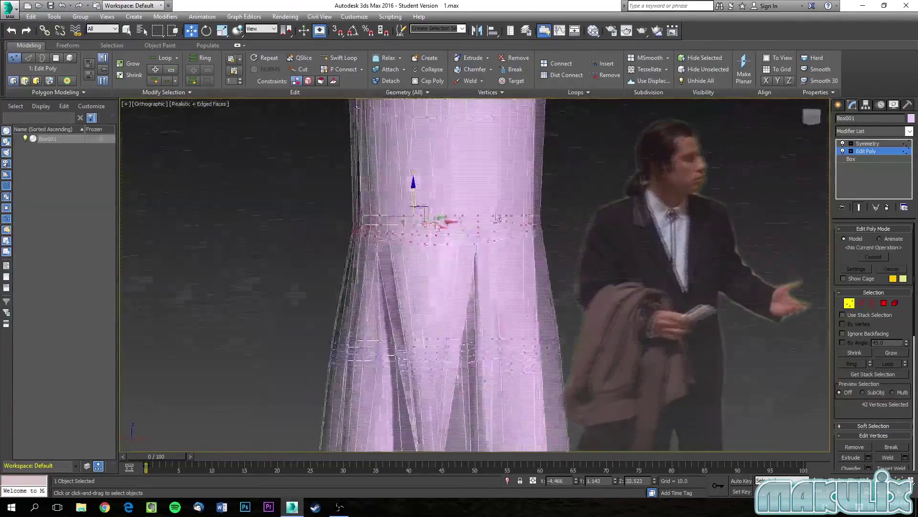
- Raise the first hip-line vertices beside the crotch slightly along Z
{"action": "left_click", "coordinate": [435, 287]}
{"action": "scroll", "coordinate": [437, 297], "scroll_direction": "up", "scroll_amount": 3}
{"action": "middle_click_drag", "start_coordinate": [436, 318], "coordinate": [422, 248], "text": "alt"}
{"action": "scroll", "coordinate": [423, 247], "scroll_direction": "down", "scroll_amount": 4}
{"action": "scroll", "coordinate": [364, 174], "scroll_direction": "up", "scroll_amount": 6}
{"action": "left_click_drag", "start_coordinate": [339, 141], "coordinate": [359, 103]}
{"action": "left_click_drag", "start_coordinate": [379, 149], "coordinate": [405, 192]}
{"action": "left_click_drag", "start_coordinate": [394, 139], "coordinate": [393, 128]}
- In the front view, raise successive vertex pairs of the hip line along Z to start its slope up from the crotch
{"action": "key", "text": "f"}
{"action": "scroll", "coordinate": [382, 184], "scroll_direction": "up", "scroll_amount": 4}
{"action": "left_click_drag", "start_coordinate": [365, 184], "coordinate": [365, 152]}
{"action": "left_click_drag", "start_coordinate": [376, 220], "coordinate": [410, 274]}
{"action": "left_click_drag", "start_coordinate": [395, 205], "coordinate": [395, 164]}
{"action": "left_click_drag", "start_coordinate": [403, 254], "coordinate": [425, 276]}
{"action": "left_click_drag", "start_coordinate": [412, 225], "coordinate": [413, 194]}
{"action": "left_click_drag", "start_coordinate": [401, 184], "coordinate": [419, 204]}
{"action": "left_click_drag", "start_coordinate": [409, 154], "coordinate": [409, 161]}
{"action": "left_click_drag", "start_coordinate": [443, 250], "coordinate": [286, 135]}
{"action": "left_click_drag", "start_coordinate": [361, 163], "coordinate": [361, 133]}
- Raise the outer front hip-line vertices and even out the pairs between them to complete the V-shaped slope
{"action": "left_click_drag", "start_coordinate": [517, 224], "coordinate": [516, 266]}
{"action": "left_click_drag", "start_coordinate": [507, 213], "coordinate": [507, 195]}
{"action": "left_click_drag", "start_coordinate": [483, 257], "coordinate": [467, 225]}
{"action": "left_click_drag", "start_coordinate": [480, 210], "coordinate": [480, 172]}
{"action": "left_click_drag", "start_coordinate": [441, 223], "coordinate": [445, 159]}
{"action": "left_click_drag", "start_coordinate": [380, 152], "coordinate": [423, 220]}
{"action": "left_click_drag", "start_coordinate": [401, 165], "coordinate": [400, 148]}
{"action": "left_click_drag", "start_coordinate": [354, 129], "coordinate": [377, 184]}
{"action": "left_click_drag", "start_coordinate": [364, 146], "coordinate": [364, 128]}
- Raise the back and outer-side hip-line vertices along Z to continue the slope around the hip
{"action": "scroll", "coordinate": [430, 230], "scroll_direction": "down", "scroll_amount": 2}
{"action": "middle_click_drag", "start_coordinate": [430, 230], "coordinate": [377, 220], "text": "alt"}
{"action": "left_click_drag", "start_coordinate": [377, 218], "coordinate": [377, 165]}
{"action": "left_click_drag", "start_coordinate": [339, 217], "coordinate": [339, 185]}
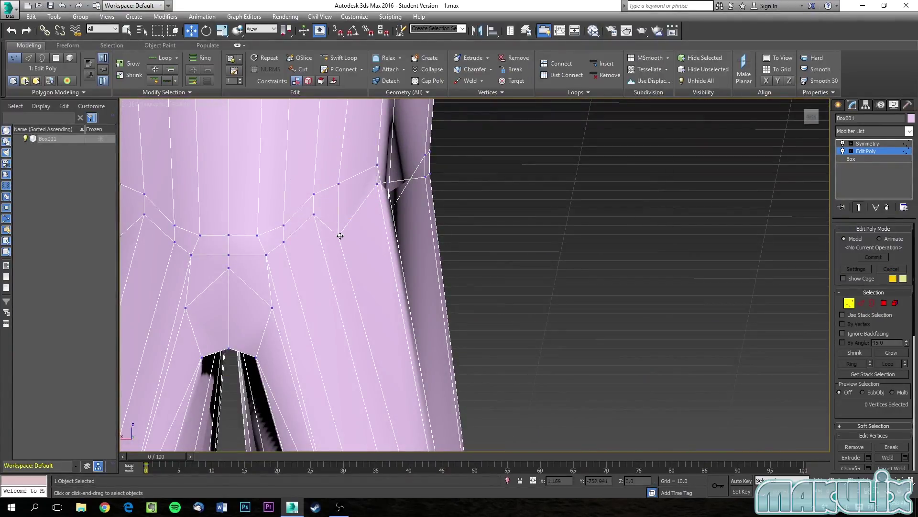
{"action": "left_click_drag", "start_coordinate": [340, 236], "coordinate": [339, 206]}
{"action": "middle_click_drag", "start_coordinate": [340, 205], "coordinate": [287, 208], "text": "alt"}
{"action": "left_click_drag", "start_coordinate": [408, 218], "coordinate": [398, 144]}
{"action": "left_click_drag", "start_coordinate": [472, 143], "coordinate": [504, 209]}
- Collapse the closely spaced vertex pairs on the inner leg into single vertices, one pair at a time
{"action": "middle_click_drag", "start_coordinate": [524, 148], "coordinate": [641, 359], "text": "alt"}
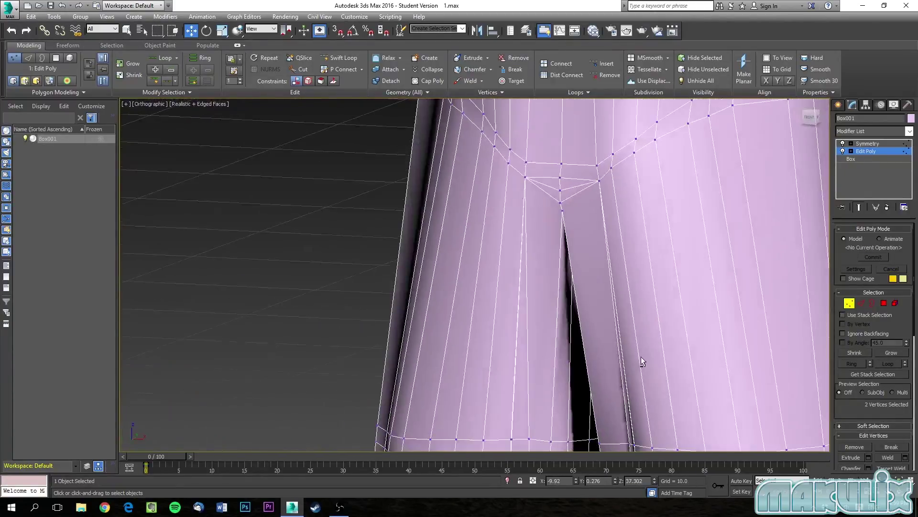
{"action": "left_click", "coordinate": [339, 58]}
{"action": "middle_click_drag", "start_coordinate": [581, 302], "coordinate": [522, 177], "text": "alt"}
{"action": "scroll", "coordinate": [521, 383], "scroll_direction": "up", "scroll_amount": 6}
{"action": "right_click", "coordinate": [457, 295]}
{"action": "left_click_drag", "start_coordinate": [457, 295], "coordinate": [427, 249]}
{"action": "left_click", "coordinate": [427, 69]}
{"action": "left_click_drag", "start_coordinate": [458, 352], "coordinate": [425, 315]}
{"action": "left_click", "coordinate": [421, 59]}
{"action": "left_click_drag", "start_coordinate": [450, 346], "coordinate": [426, 318]}
{"action": "left_click", "coordinate": [426, 70]}
{"action": "left_click_drag", "start_coordinate": [450, 407], "coordinate": [423, 376]}
{"action": "left_click", "coordinate": [428, 69]}
{"action": "scroll", "coordinate": [430, 287], "scroll_direction": "down", "scroll_amount": 4}
{"action": "left_click_drag", "start_coordinate": [425, 255], "coordinate": [400, 230]}
{"action": "left_click", "coordinate": [426, 71]}
{"action": "scroll", "coordinate": [459, 254], "scroll_direction": "down", "scroll_amount": 4}
- Nudge the single inner-leg vertex slightly down along Z and clear the selection
{"action": "left_click", "coordinate": [460, 254]}
{"action": "left_click_drag", "start_coordinate": [460, 234], "coordinate": [460, 239]}
{"action": "left_click", "coordinate": [445, 201]}
{"action": "middle_click_drag", "start_coordinate": [445, 200], "coordinate": [417, 323]}
{"action": "left_click", "coordinate": [339, 58]}
{"action": "middle_click_drag", "start_coordinate": [423, 193], "coordinate": [419, 293]}
{"action": "right_click", "coordinate": [418, 293]}
- Examine the crotch, knee loops and hip line of the legs from the front and the side
{"action": "middle_click_drag", "start_coordinate": [428, 421], "coordinate": [462, 350]}
{"action": "scroll", "coordinate": [452, 358], "scroll_direction": "down", "scroll_amount": 6}
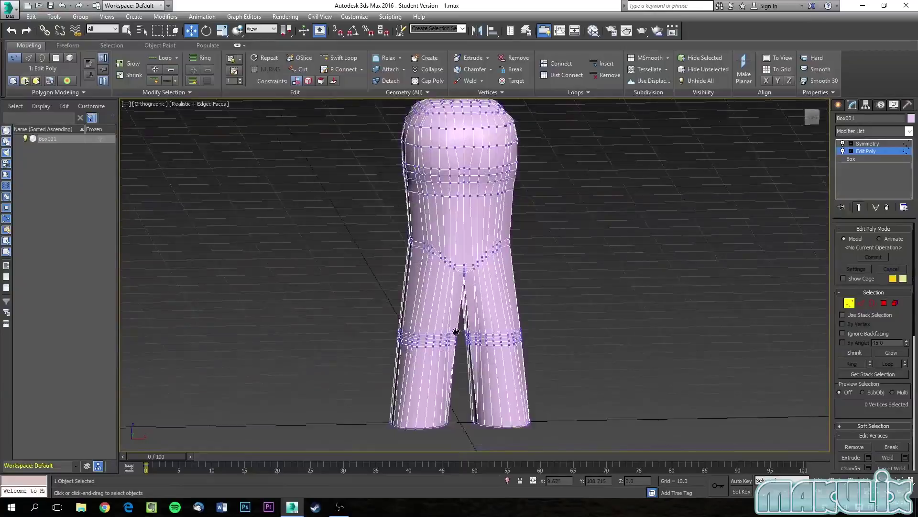
{"action": "scroll", "coordinate": [454, 346], "scroll_direction": "up", "scroll_amount": 7}
{"action": "middle_click_drag", "start_coordinate": [394, 313], "coordinate": [387, 267]}
{"action": "scroll", "coordinate": [388, 267], "scroll_direction": "down", "scroll_amount": 5}
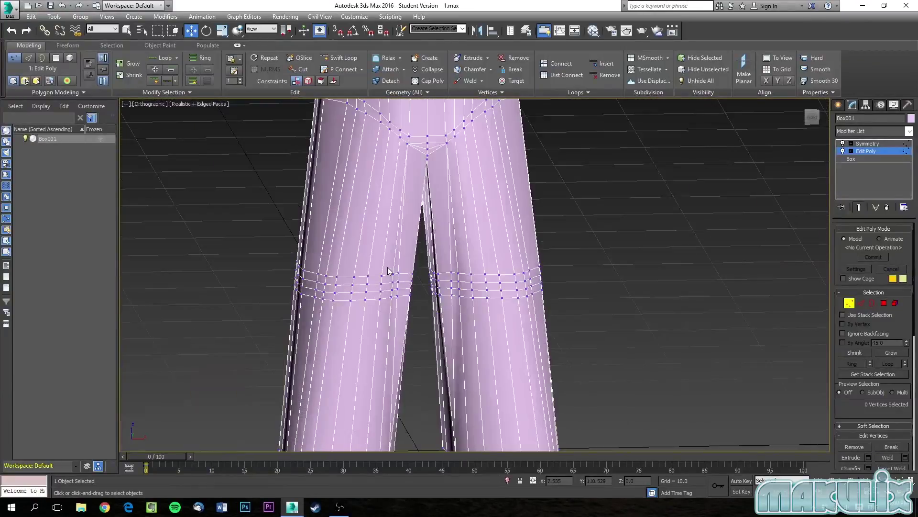
{"action": "middle_click_drag", "start_coordinate": [407, 227], "coordinate": [416, 296]}
{"action": "scroll", "coordinate": [415, 244], "scroll_direction": "down", "scroll_amount": 4}
{"action": "mouse_move", "coordinate": [416, 295]}
{"action": "middle_mouse_down", "text": "alt"}
{"action": "mouse_move", "coordinate": [402, 292]}
{"action": "mouse_move", "coordinate": [395, 271]}
{"action": "mouse_move", "coordinate": [405, 297]}
{"action": "middle_mouse_up", "text": "alt"}
{"action": "middle_click_drag", "start_coordinate": [400, 266], "coordinate": [287, 271]}
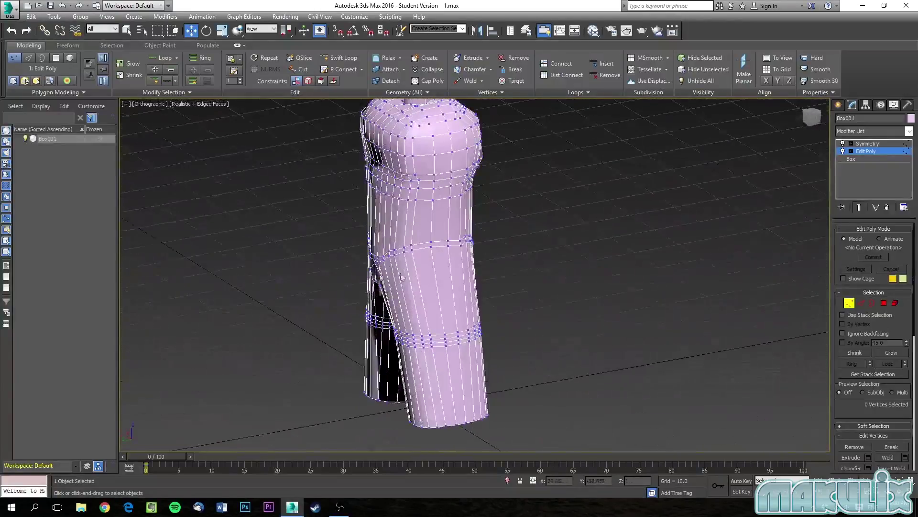
{"action": "scroll", "coordinate": [405, 247], "scroll_direction": "up", "scroll_amount": 4}
{"action": "left_click_drag", "start_coordinate": [399, 211], "coordinate": [399, 210]}
{"action": "left_click", "coordinate": [397, 241]}
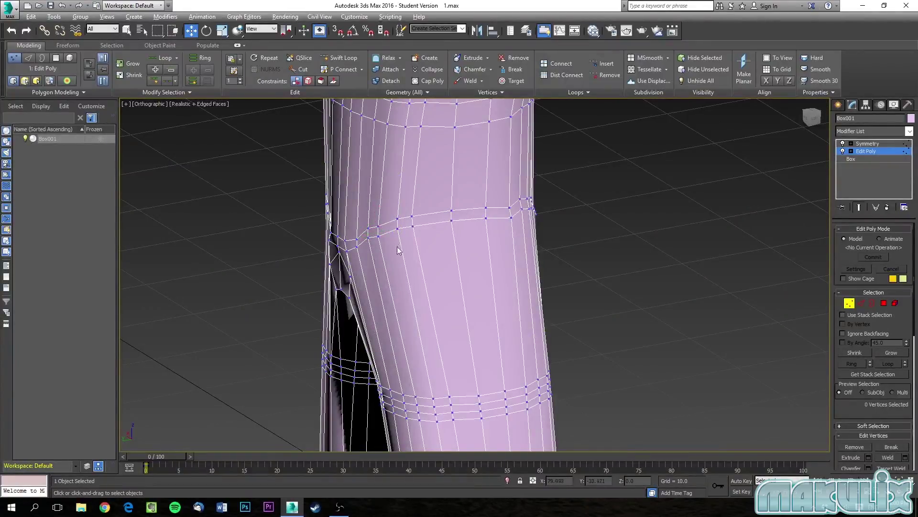
- Select the lower of the two hip loops as edges and chamfer it slightly into two loops
{"action": "middle_click_drag", "start_coordinate": [397, 246], "coordinate": [428, 234], "text": "alt"}
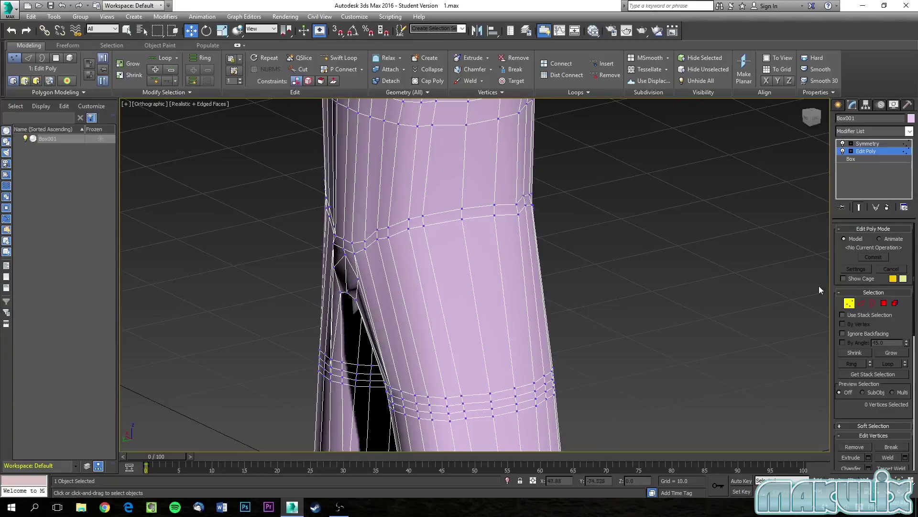
{"action": "left_click", "coordinate": [861, 302]}
{"action": "left_click", "coordinate": [447, 220]}
{"action": "double_click", "coordinate": [439, 224]}
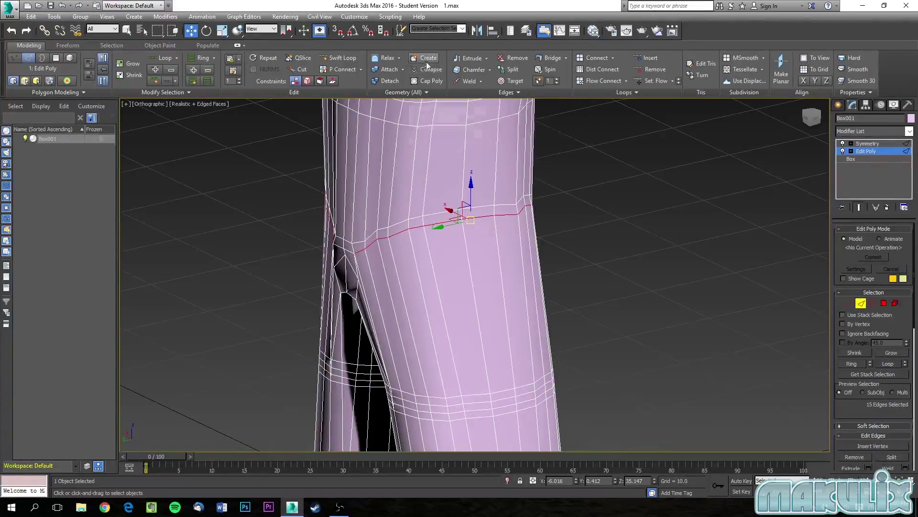
{"action": "left_click", "coordinate": [471, 70]}
{"action": "left_click_drag", "start_coordinate": [441, 221], "coordinate": [439, 217]}
{"action": "key", "text": "ctrl+d"}
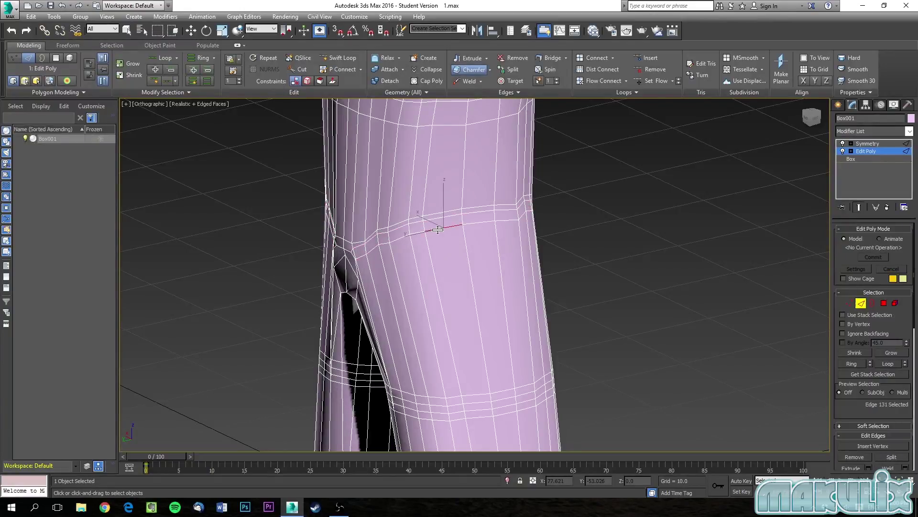
{"action": "key", "text": "w"}
{"action": "left_click", "coordinate": [460, 245]}
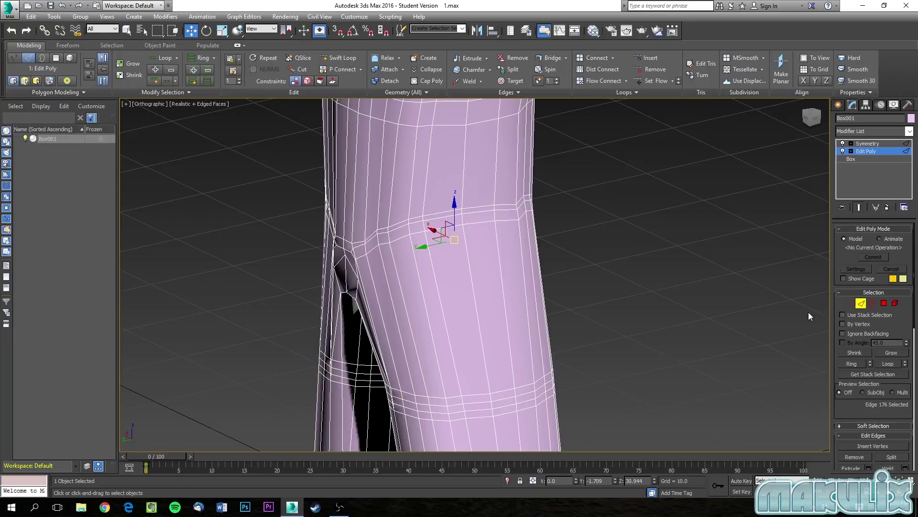
- Select the lowest hip loop and chamfer it as well to add a fourth row at the hip
{"action": "left_click", "coordinate": [860, 304]}
{"action": "right_click", "coordinate": [536, 282]}
{"action": "left_click", "coordinate": [431, 254]}
{"action": "left_click", "coordinate": [858, 306]}
{"action": "left_click", "coordinate": [492, 246]}
{"action": "double_click", "coordinate": [481, 224]}
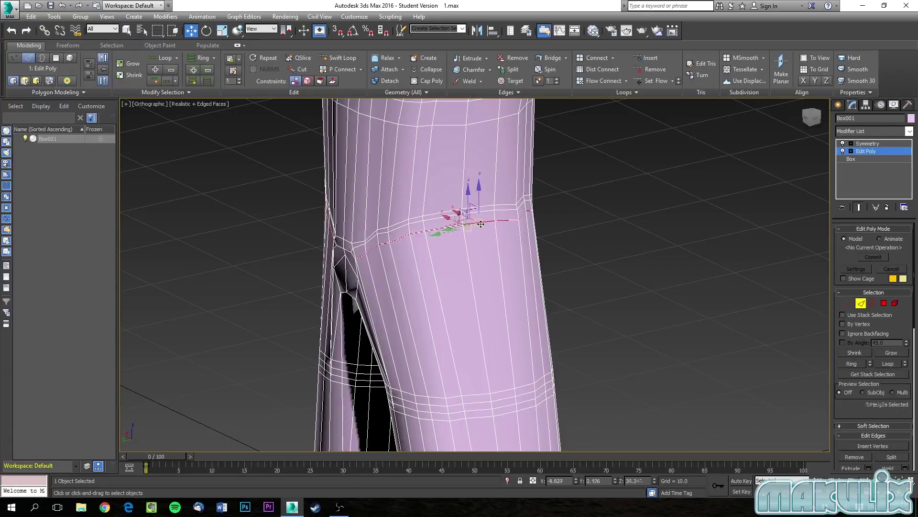
{"action": "left_click", "coordinate": [471, 70]}
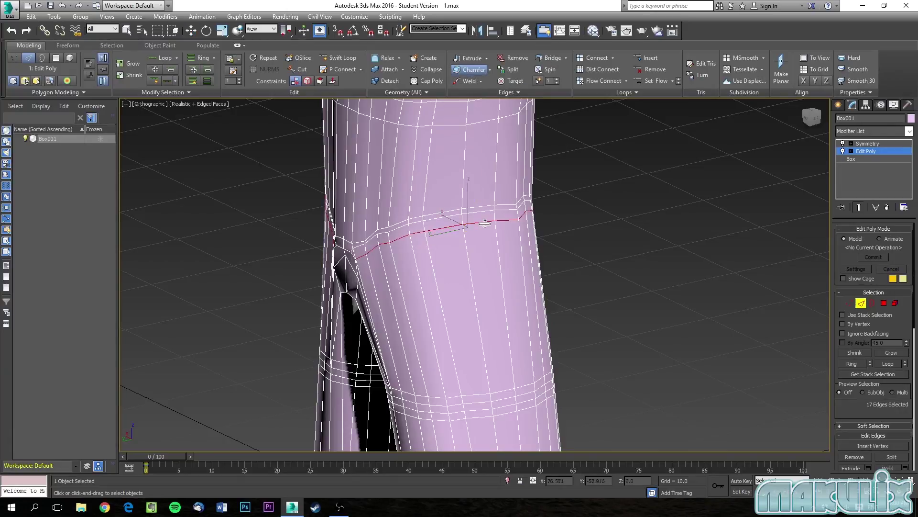
{"action": "left_click_drag", "start_coordinate": [481, 223], "coordinate": [482, 219]}
{"action": "left_click", "coordinate": [490, 268]}
- Examine the chamfered hip loops and the torso's edge flow from the front, and return to vertex editing
{"action": "middle_click_drag", "start_coordinate": [490, 272], "coordinate": [472, 198], "text": "alt"}
{"action": "scroll", "coordinate": [469, 271], "scroll_direction": "down", "scroll_amount": 4}
{"action": "scroll", "coordinate": [451, 176], "scroll_direction": "up", "scroll_amount": 4}
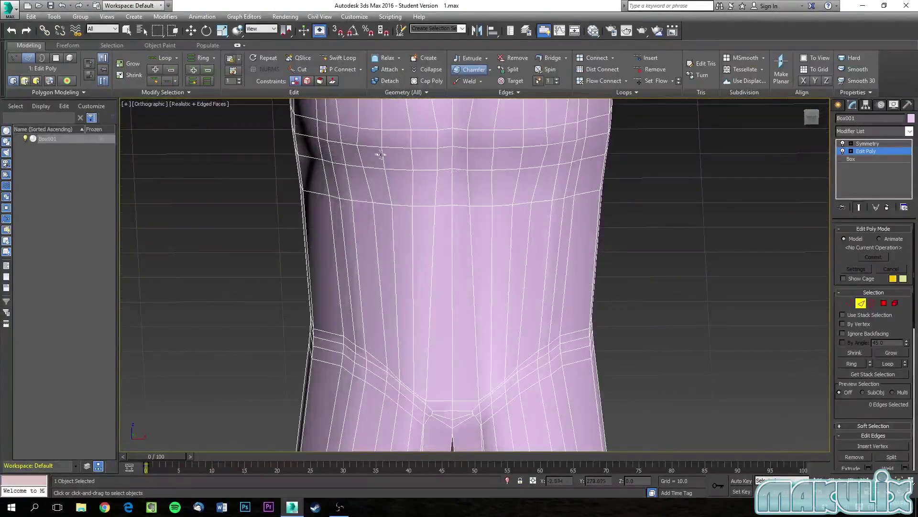
{"action": "key", "text": "w"}
{"action": "left_click", "coordinate": [357, 145]}
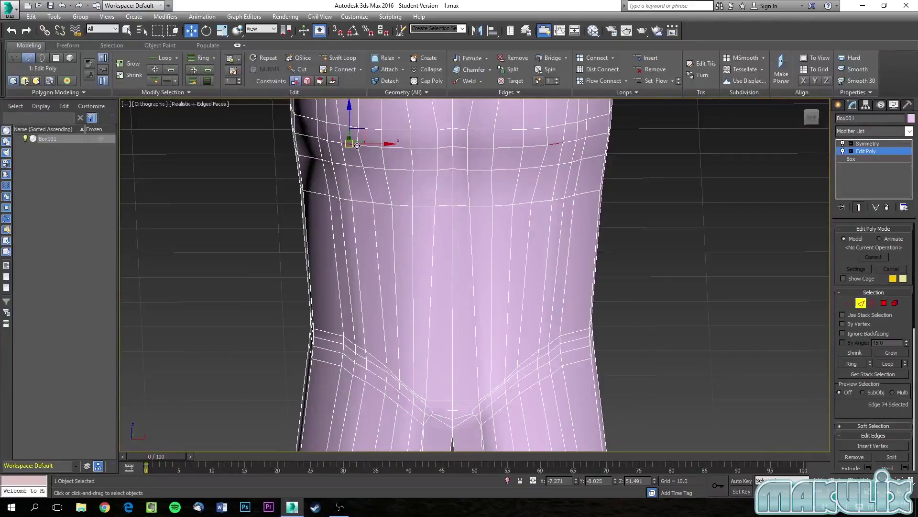
{"action": "left_click", "coordinate": [849, 304]}
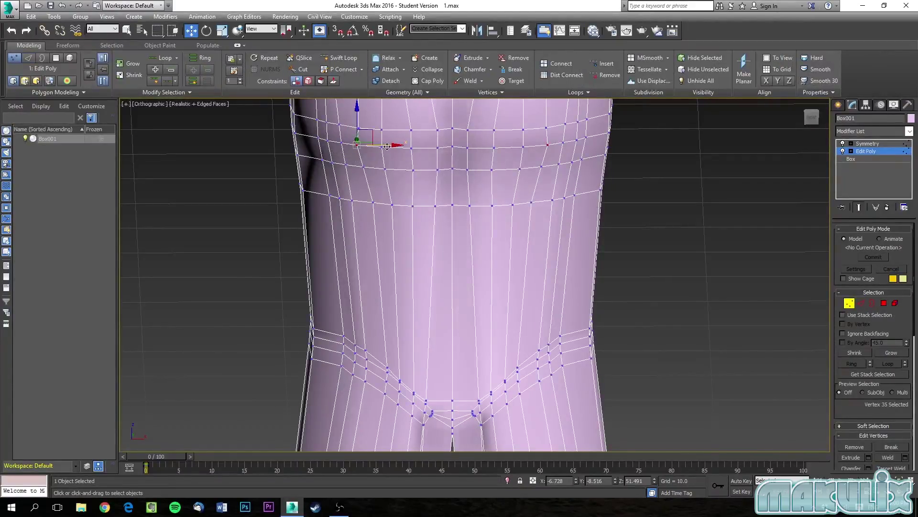
{"action": "middle_click_drag", "start_coordinate": [367, 217], "coordinate": [448, 281], "text": "alt"}
{"action": "scroll", "coordinate": [443, 227], "scroll_direction": "down", "scroll_amount": 3}
{"action": "middle_click_drag", "start_coordinate": [437, 249], "coordinate": [441, 295]}
- Move the upper vertices of the middle column on the torso's side along Y to centre them between the neighbouring columns
{"action": "scroll", "coordinate": [413, 239], "scroll_direction": "up", "scroll_amount": 3}
{"action": "middle_click_drag", "start_coordinate": [414, 240], "coordinate": [425, 291], "text": "alt"}
{"action": "scroll", "coordinate": [423, 285], "scroll_direction": "up", "scroll_amount": 2}
{"action": "scroll", "coordinate": [424, 246], "scroll_direction": "up", "scroll_amount": 2}
{"action": "scroll", "coordinate": [426, 326], "scroll_direction": "down", "scroll_amount": 4}
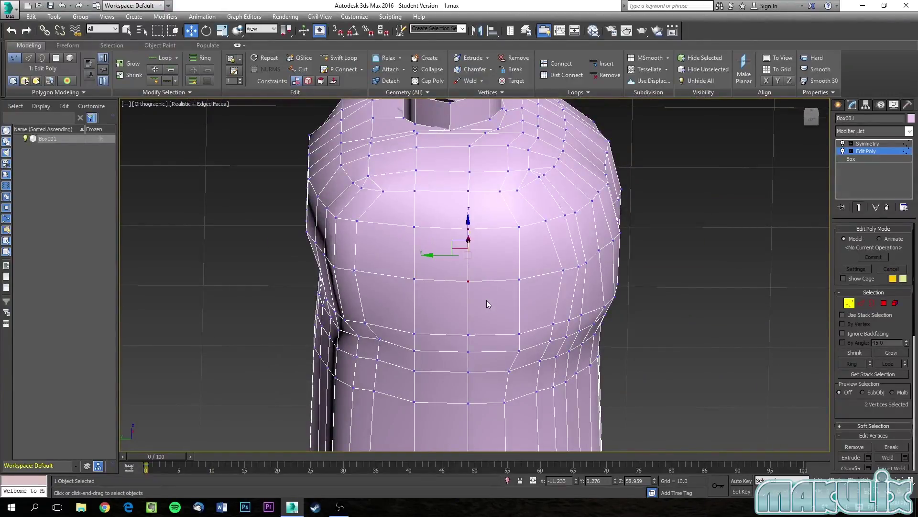
{"action": "left_click_drag", "start_coordinate": [434, 254], "coordinate": [431, 255]}
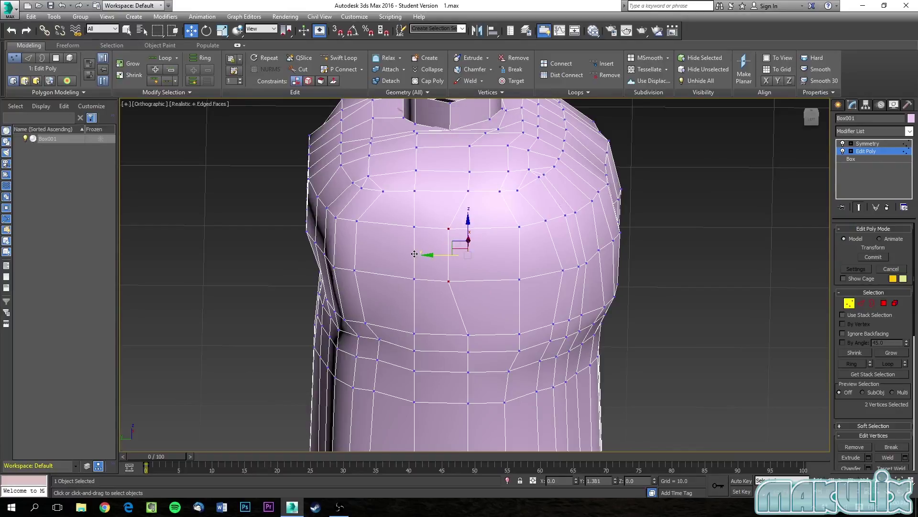
{"action": "left_click", "coordinate": [458, 192]}
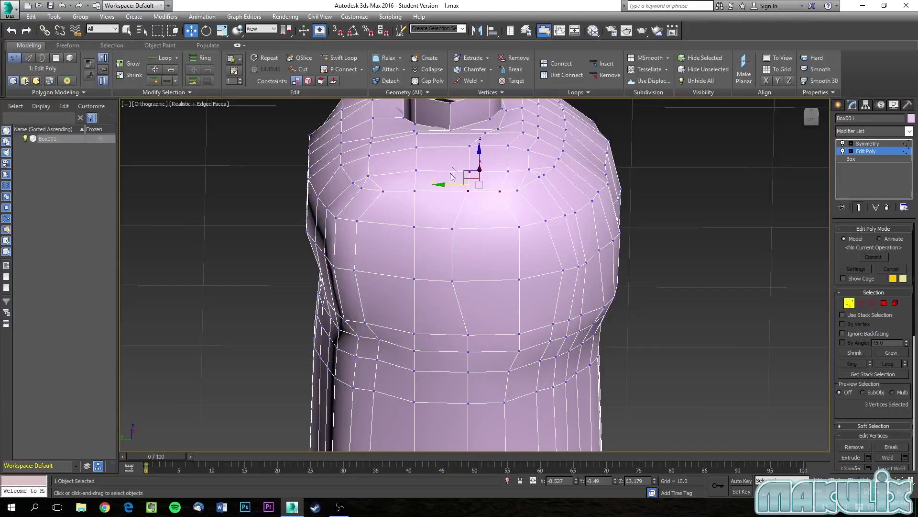
{"action": "left_click_drag", "start_coordinate": [476, 205], "coordinate": [475, 204]}
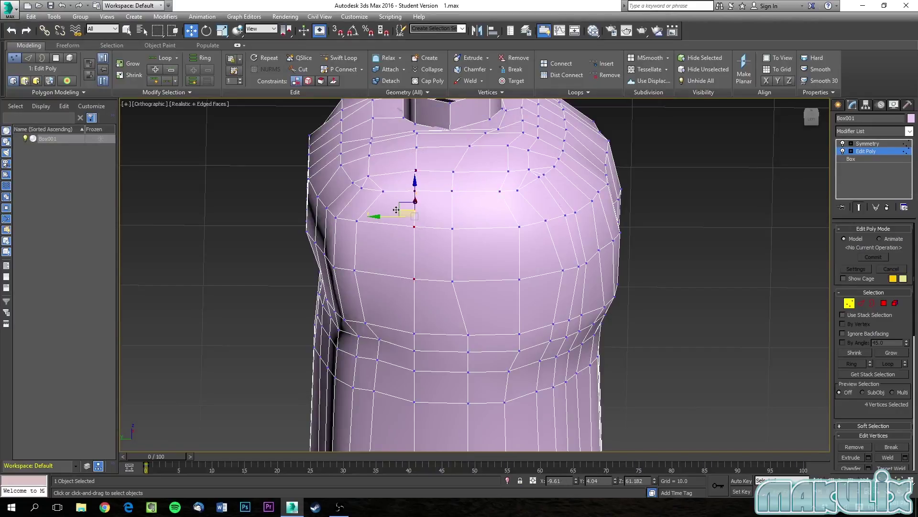
- Move the four vertices of the adjacent column on the torso's side further along Y to even the spacing
{"action": "left_click_drag", "start_coordinate": [389, 216], "coordinate": [371, 216]}
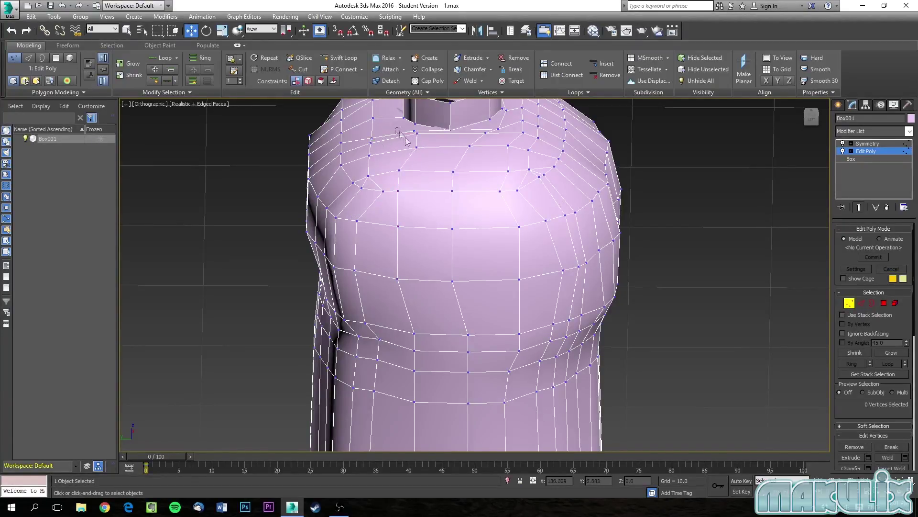
{"action": "left_click_drag", "start_coordinate": [401, 139], "coordinate": [369, 137]}
{"action": "middle_click_drag", "start_coordinate": [440, 292], "coordinate": [424, 228]}
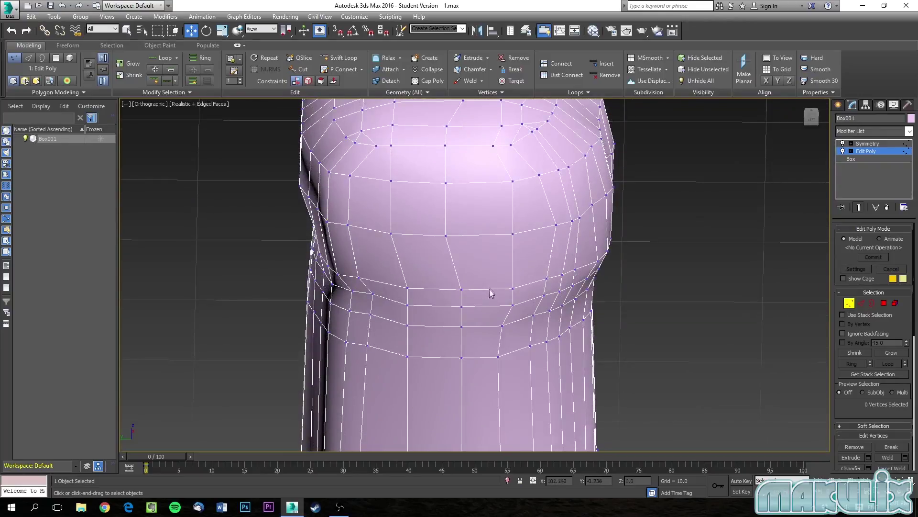
- Move the lower vertices of the torso side's middle column along Y to straighten the column
{"action": "left_click_drag", "start_coordinate": [447, 319], "coordinate": [434, 319]}
{"action": "left_click", "coordinate": [444, 220]}
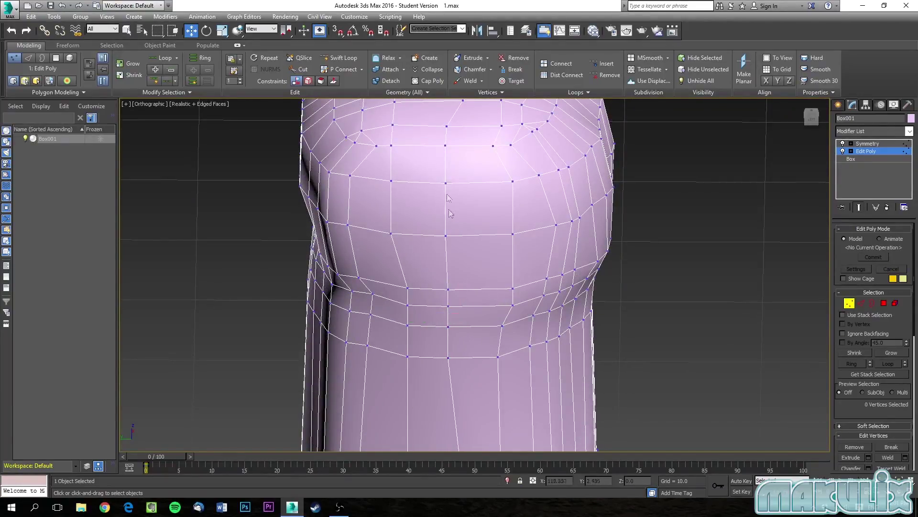
- Spread the surrounding vertices at shoulder height on the torso's side outward, up and down to make room for an arm opening
{"action": "left_click_drag", "start_coordinate": [389, 235], "coordinate": [368, 235]}
{"action": "left_click_drag", "start_coordinate": [374, 178], "coordinate": [360, 179]}
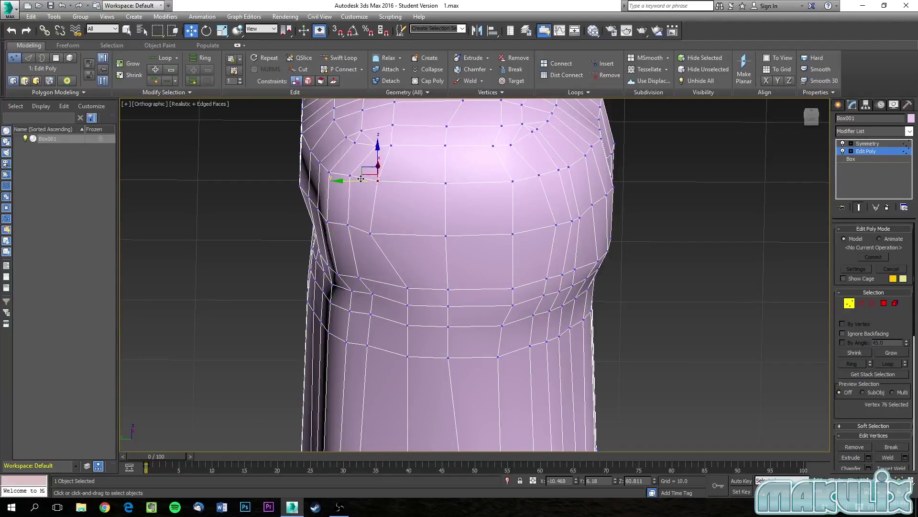
{"action": "left_click_drag", "start_coordinate": [445, 172], "coordinate": [445, 154]}
{"action": "left_click_drag", "start_coordinate": [500, 234], "coordinate": [505, 233]}
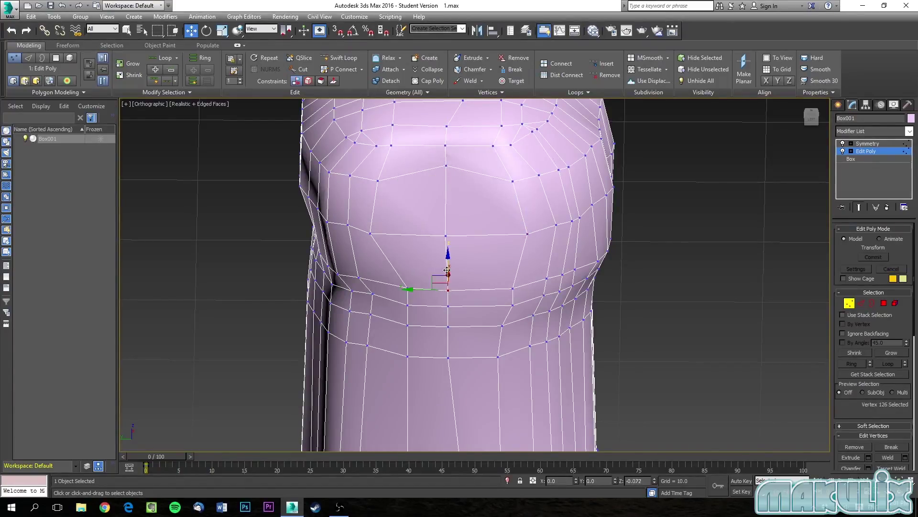
{"action": "left_click_drag", "start_coordinate": [447, 276], "coordinate": [448, 282]}
- Chamfer the centre vertex at shoulder height on the torso's side into a large diamond
{"action": "left_click", "coordinate": [446, 235]}
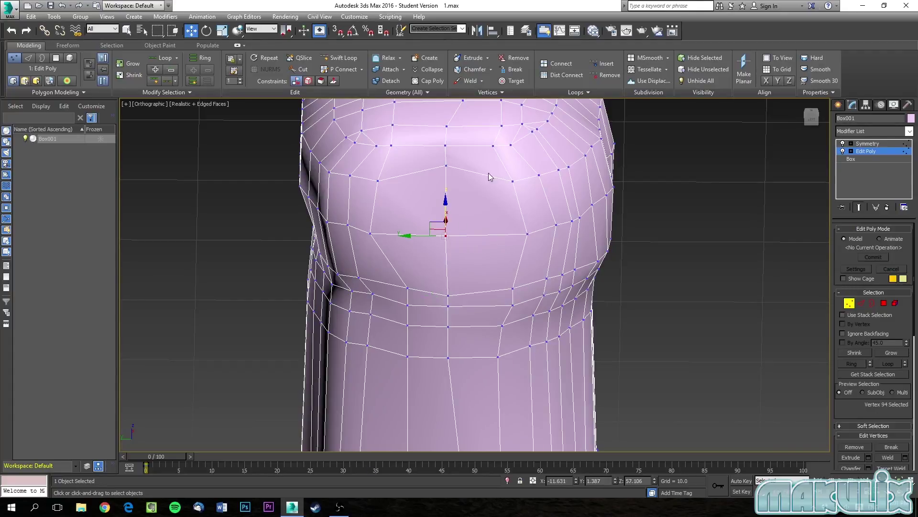
{"action": "left_click", "coordinate": [468, 72]}
{"action": "left_click_drag", "start_coordinate": [447, 235], "coordinate": [458, 172]}
- Select the diamond's four edges and insert a vertex at the middle of each one
{"action": "middle_click_drag", "start_coordinate": [464, 194], "coordinate": [479, 243], "text": "alt"}
{"action": "key", "text": "4"}
{"action": "left_click", "coordinate": [443, 237]}
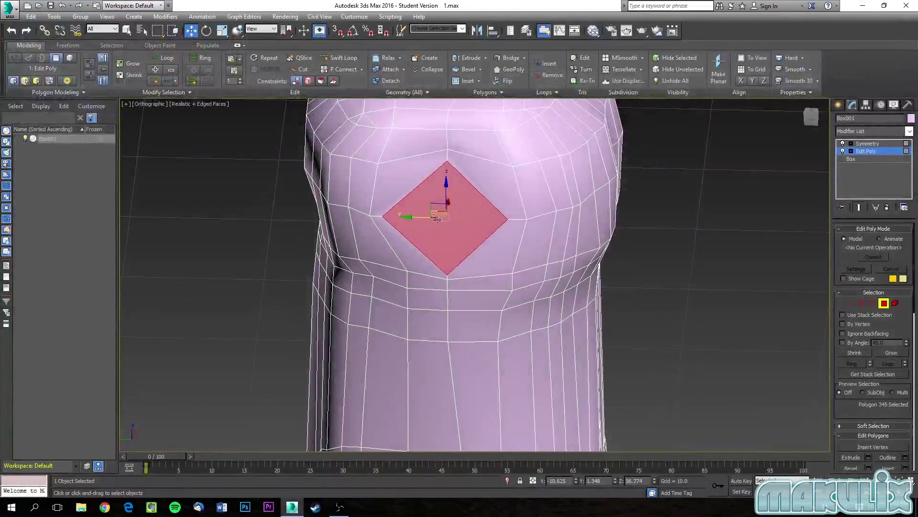
{"action": "left_click", "coordinate": [861, 303]}
{"action": "left_click_drag", "start_coordinate": [418, 236], "coordinate": [473, 257]}
{"action": "left_click", "coordinate": [413, 201]}
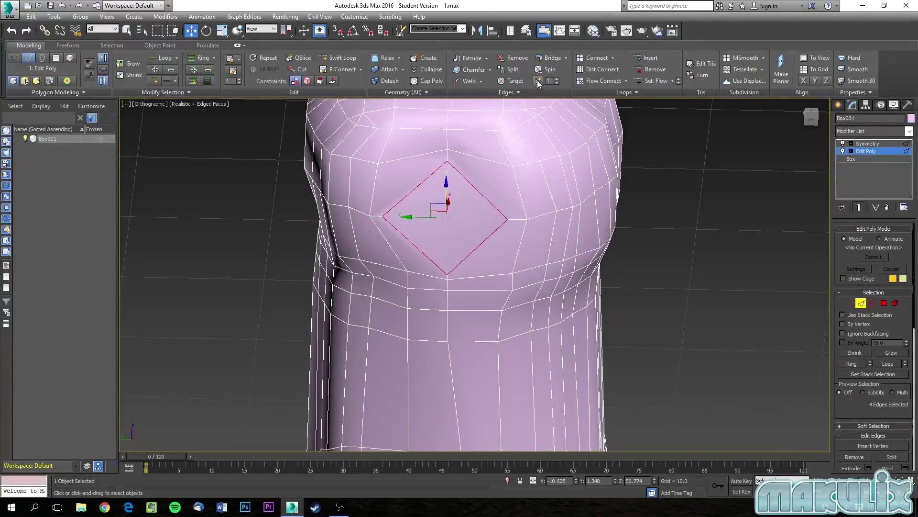
{"action": "key", "text": "1"}
- Scale the four new mid-edge vertices outward along Z and Y to turn the diamond into an octagon
{"action": "key", "text": "r"}
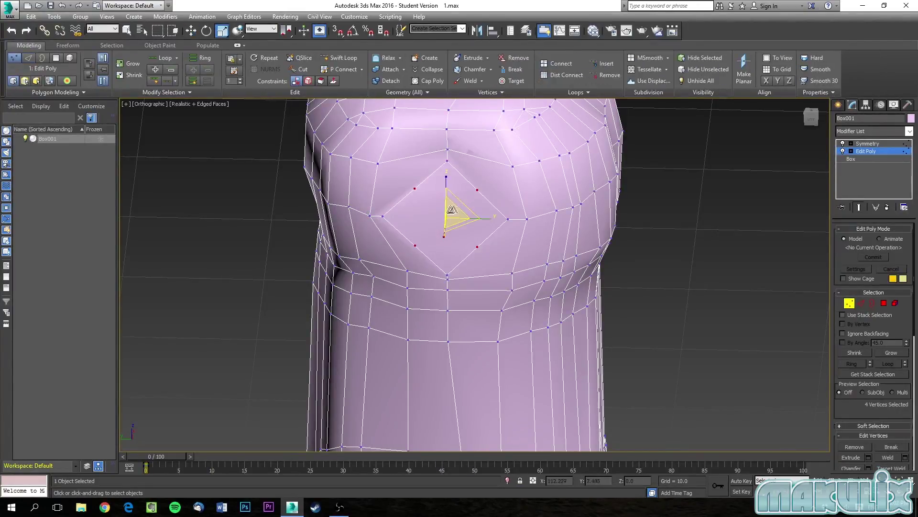
{"action": "left_click_drag", "start_coordinate": [446, 178], "coordinate": [445, 161]}
{"action": "left_click_drag", "start_coordinate": [479, 218], "coordinate": [491, 218]}
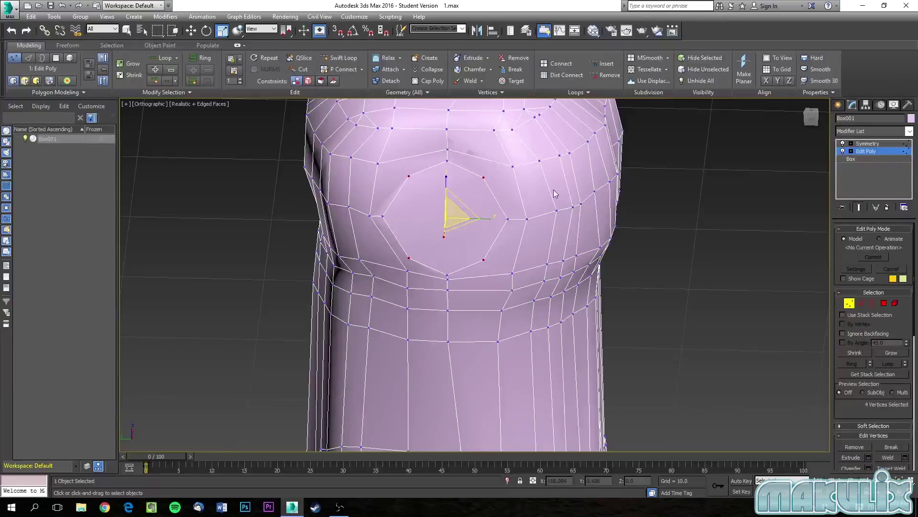
- Select the octagonal polygon on the torso's side and even out its shape with GeoPoly
{"action": "left_click", "coordinate": [885, 304]}
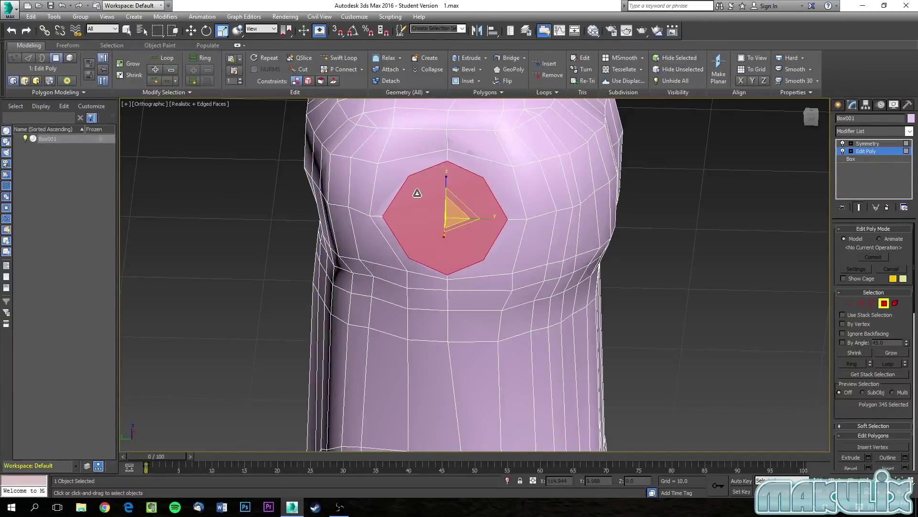
{"action": "key", "text": "w"}
{"action": "left_click", "coordinate": [581, 57]}
{"action": "left_click", "coordinate": [501, 71]}
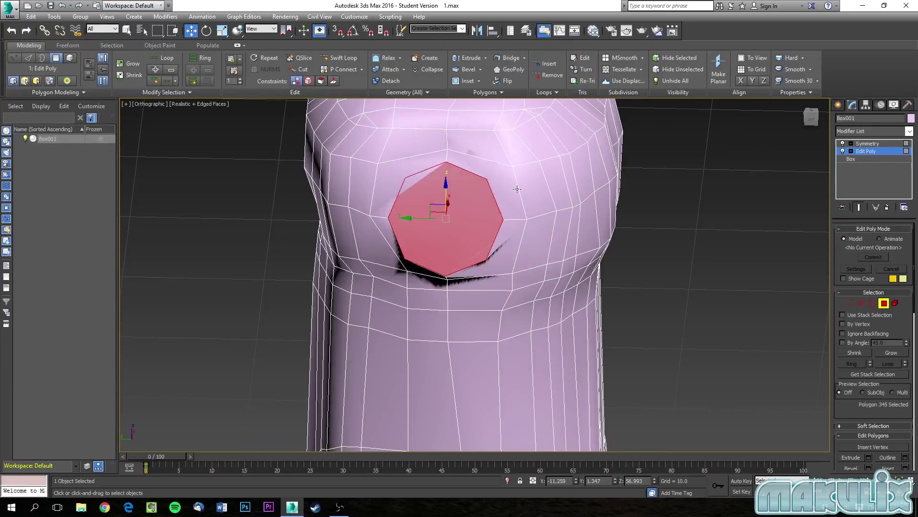
- Flatten the octagonal polygon in X and place it at about -11.6 along X
{"action": "middle_click_drag", "start_coordinate": [499, 231], "coordinate": [453, 226], "text": "alt"}
{"action": "left_click_drag", "start_coordinate": [468, 211], "coordinate": [462, 214]}
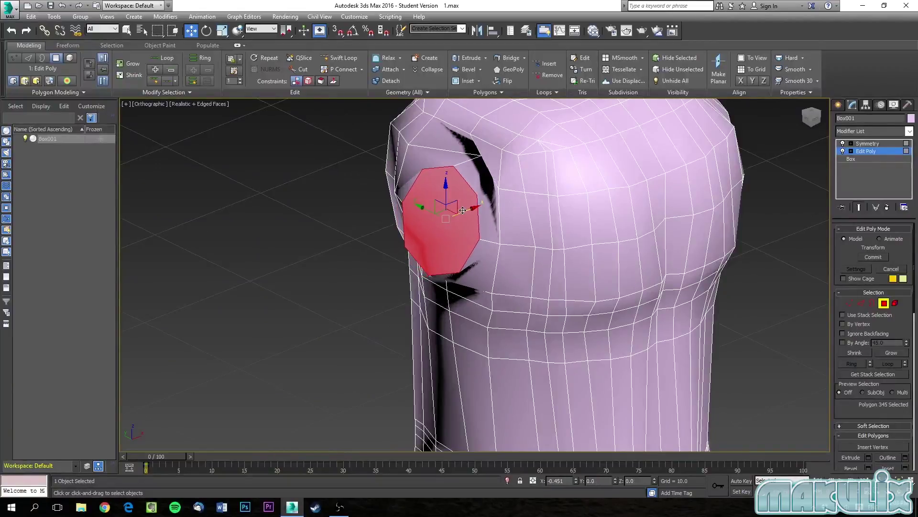
{"action": "left_click", "coordinate": [740, 81]}
{"action": "middle_click_drag", "start_coordinate": [389, 273], "coordinate": [360, 280], "text": "alt"}
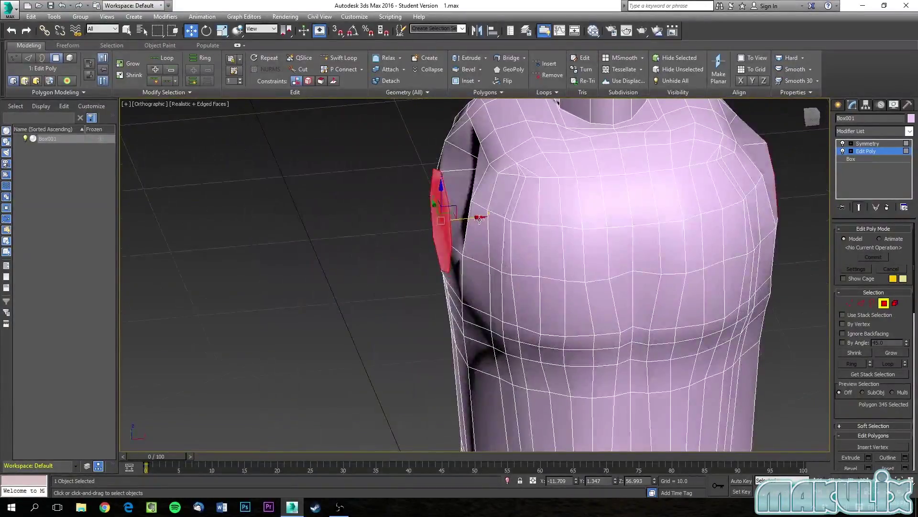
{"action": "middle_click_drag", "start_coordinate": [480, 216], "coordinate": [512, 205], "text": "alt"}
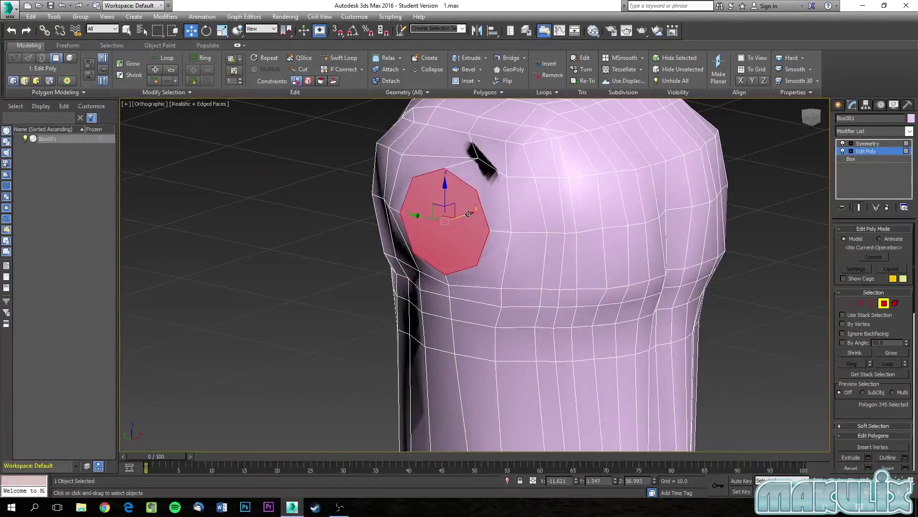
- Delete the octagonal polygon to open a hole for the arm
{"action": "key", "text": "Delete"}
{"action": "middle_click_drag", "start_coordinate": [468, 213], "coordinate": [487, 220], "text": "alt"}
{"action": "scroll", "coordinate": [486, 216], "scroll_direction": "up", "scroll_amount": 4}
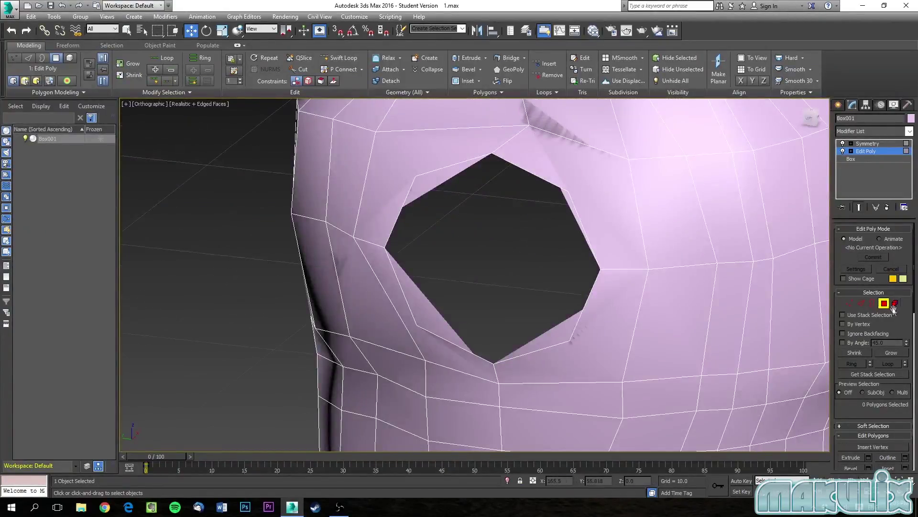
- Select the arm hole's border and extend it outward along X to about -19.9 as the first arm segment
{"action": "left_click", "coordinate": [872, 303]}
{"action": "left_click", "coordinate": [522, 194]}
{"action": "mouse_move", "coordinate": [523, 254]}
{"action": "middle_mouse_down", "text": "alt"}
{"action": "mouse_move", "coordinate": [495, 256]}
{"action": "mouse_move", "coordinate": [515, 248]}
{"action": "middle_mouse_up", "text": "alt"}
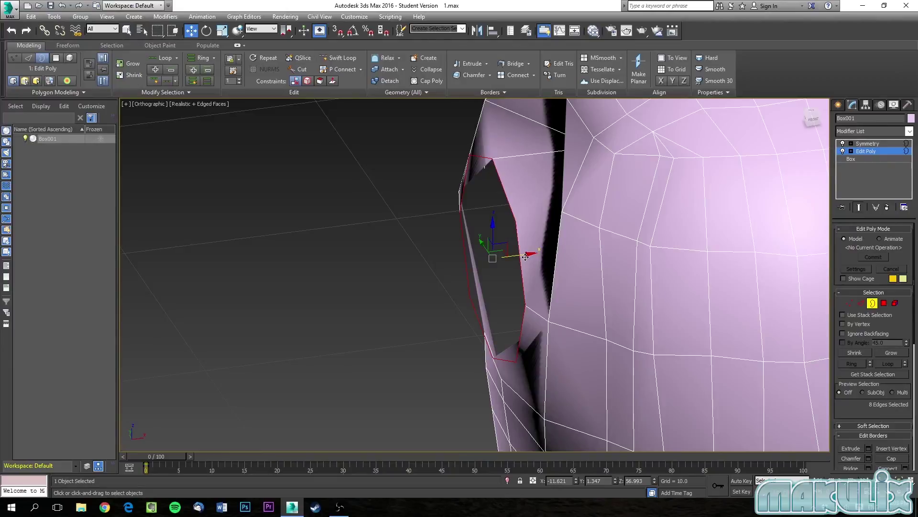
{"action": "left_click_drag", "start_coordinate": [532, 254], "coordinate": [501, 303], "text": "shift"}
- From the front, extend a second arm segment outward to about X -28.6 and lower its end to about Z 55.9
{"action": "middle_click_drag", "start_coordinate": [502, 303], "coordinate": [476, 285], "text": "alt"}
{"action": "key", "text": "f"}
{"action": "scroll", "coordinate": [474, 281], "scroll_direction": "up", "scroll_amount": 3}
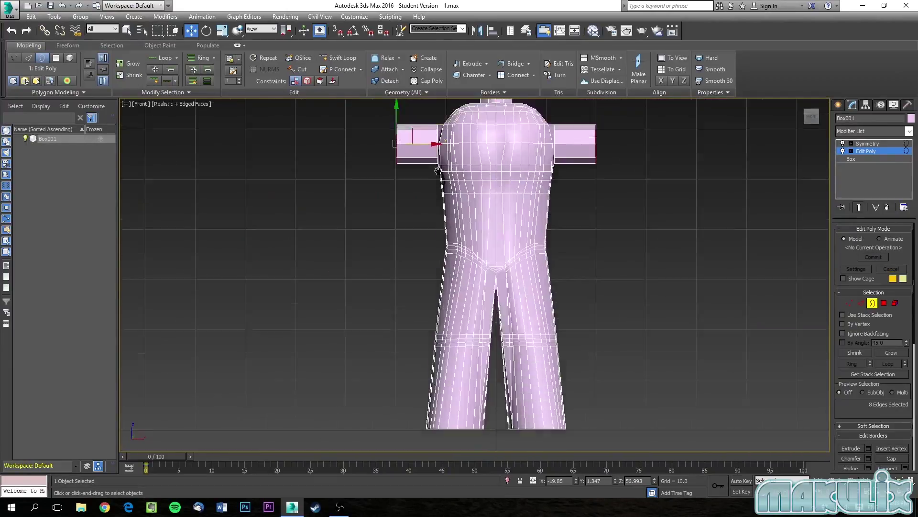
{"action": "scroll", "coordinate": [436, 239], "scroll_direction": "up", "scroll_amount": 3}
{"action": "left_click_drag", "start_coordinate": [398, 235], "coordinate": [331, 235], "text": "shift"}
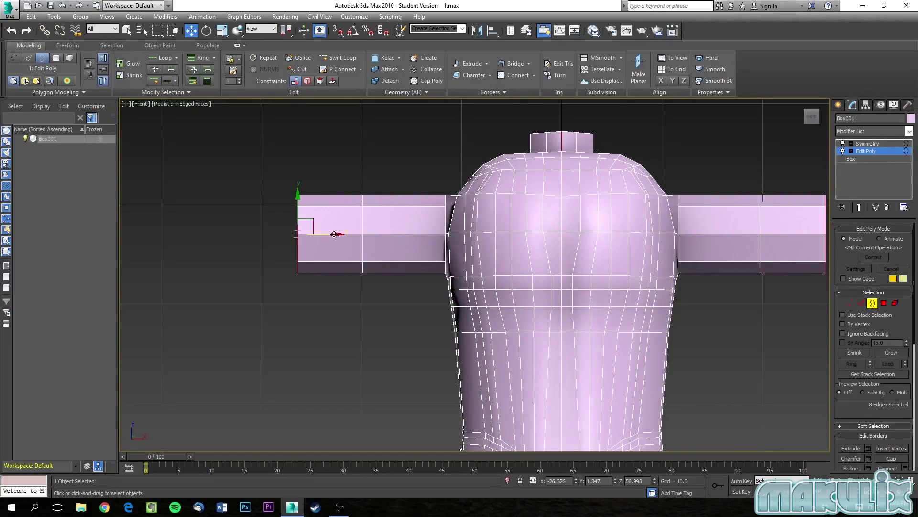
{"action": "left_click_drag", "start_coordinate": [334, 234], "coordinate": [312, 234]}
{"action": "left_click_drag", "start_coordinate": [275, 195], "coordinate": [271, 205]}
- Add three Swift Loop edge loops around the upper arm close to the shoulder
{"action": "middle_click_drag", "start_coordinate": [314, 249], "coordinate": [359, 314], "text": "alt"}
{"action": "scroll", "coordinate": [340, 217], "scroll_direction": "up", "scroll_amount": 4}
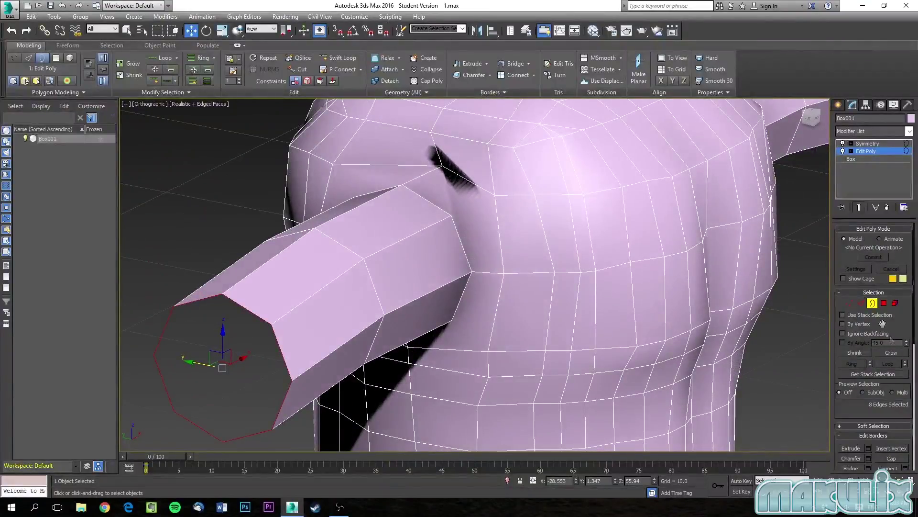
{"action": "left_click", "coordinate": [852, 303]}
{"action": "left_click_drag", "start_coordinate": [354, 253], "coordinate": [372, 271]}
{"action": "middle_click_drag", "start_coordinate": [352, 274], "coordinate": [385, 269], "text": "alt"}
{"action": "middle_click_drag", "start_coordinate": [452, 258], "coordinate": [375, 281], "text": "alt"}
{"action": "scroll", "coordinate": [345, 234], "scroll_direction": "up", "scroll_amount": 3}
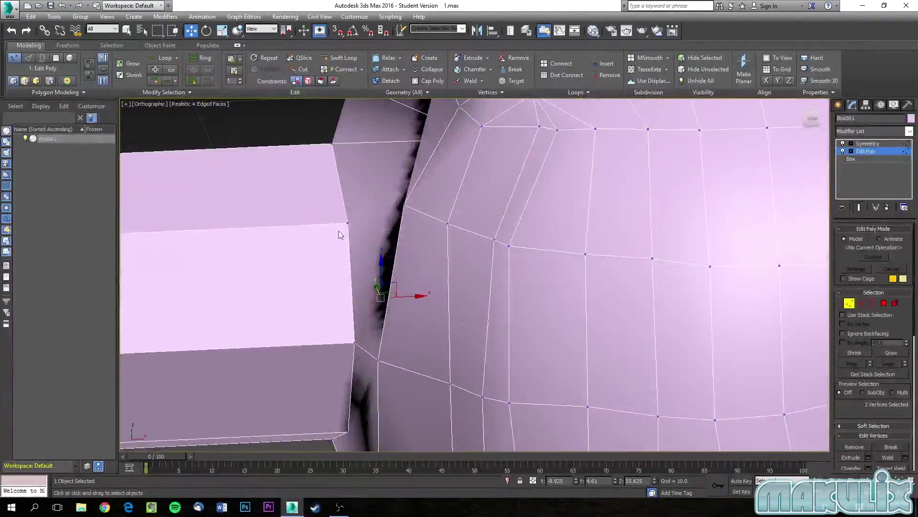
{"action": "left_click", "coordinate": [343, 57]}
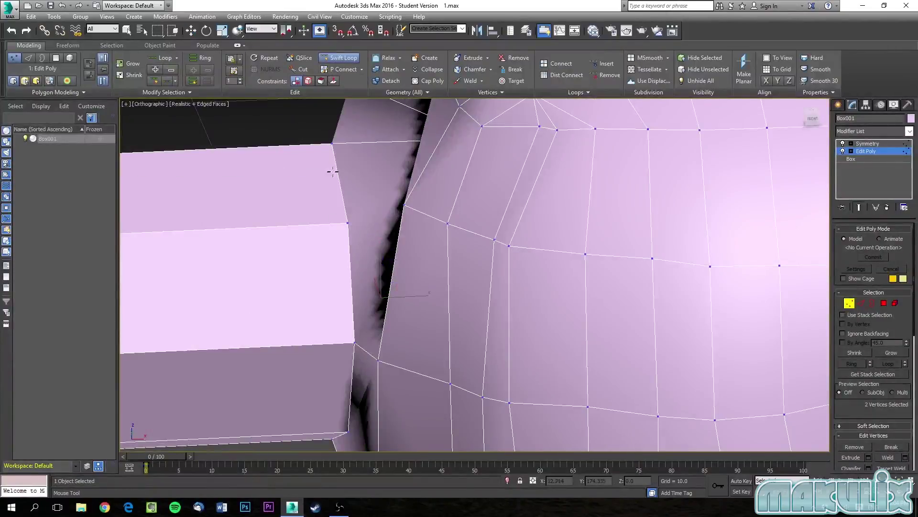
{"action": "left_click", "coordinate": [312, 147]}
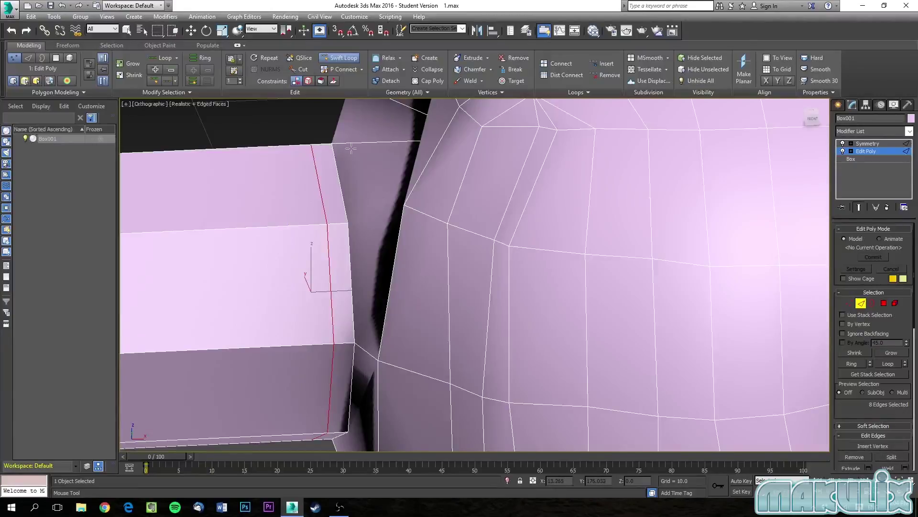
{"action": "left_click", "coordinate": [323, 143]}
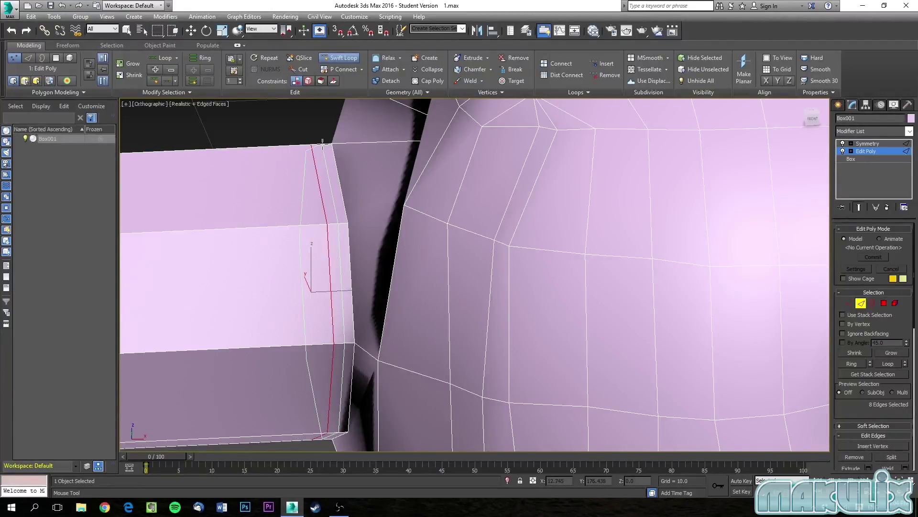
{"action": "left_click", "coordinate": [288, 150]}
{"action": "middle_click_drag", "start_coordinate": [287, 149], "coordinate": [329, 232], "text": "alt"}
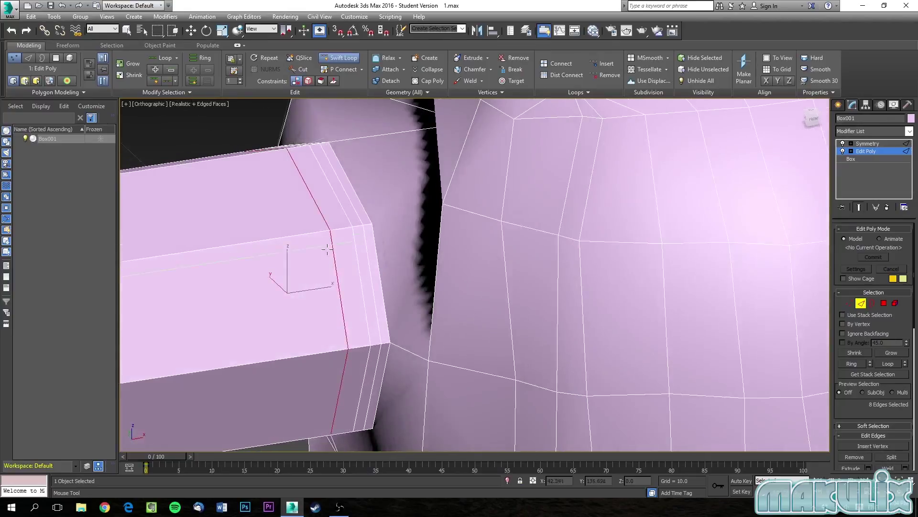
{"action": "key", "text": "w"}
- Select all eight edges of the ring where the arm joins the torso
{"action": "middle_click_drag", "start_coordinate": [270, 148], "coordinate": [305, 237], "text": "alt"}
{"action": "middle_click_drag", "start_coordinate": [383, 243], "coordinate": [384, 240], "text": "alt"}
{"action": "left_click", "coordinate": [372, 233]}
{"action": "double_click", "coordinate": [372, 233]}
{"action": "double_click", "coordinate": [372, 232]}
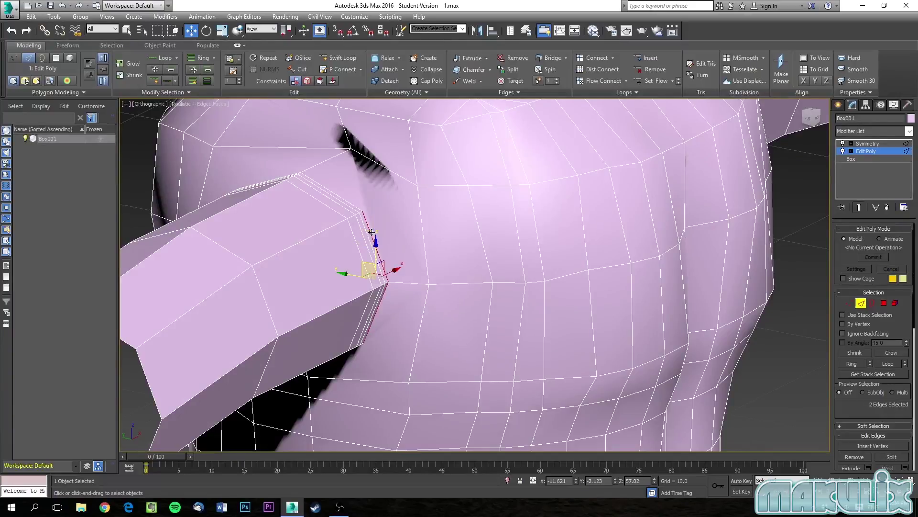
{"action": "left_click", "coordinate": [357, 209], "text": "ctrl"}
{"action": "left_click", "coordinate": [355, 206], "text": "ctrl"}
{"action": "middle_click_drag", "start_coordinate": [355, 218], "coordinate": [492, 211], "text": "alt"}
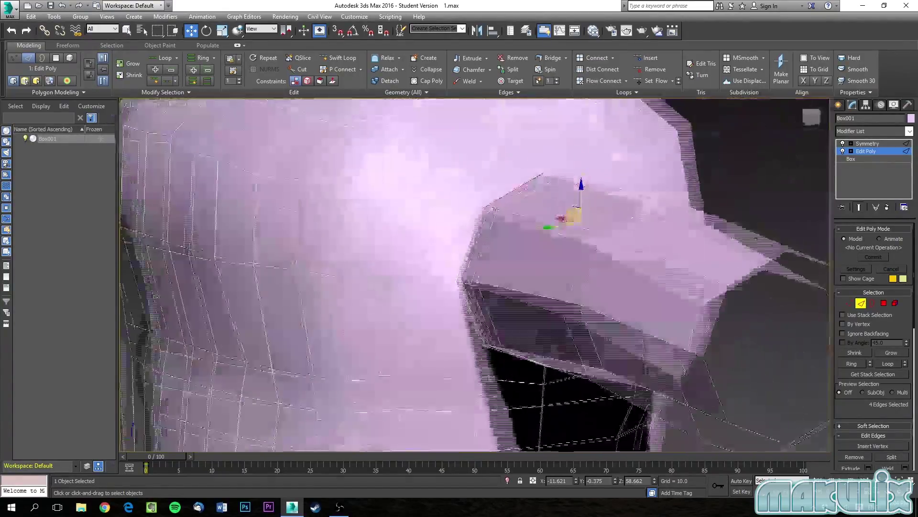
{"action": "left_click", "coordinate": [488, 213], "text": "ctrl"}
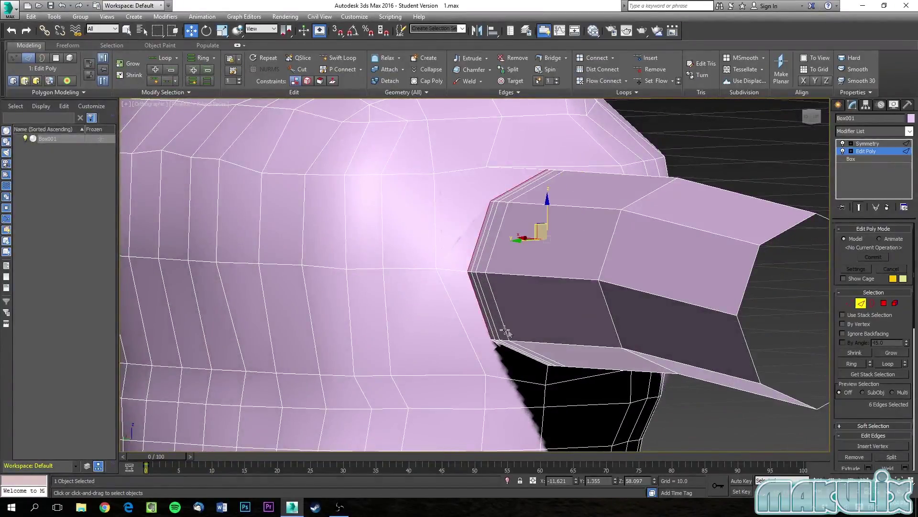
{"action": "middle_click_drag", "start_coordinate": [506, 312], "coordinate": [468, 284], "text": "alt"}
{"action": "left_click", "coordinate": [494, 321], "text": "ctrl"}
{"action": "left_click", "coordinate": [573, 318], "text": "ctrl"}
{"action": "middle_click_drag", "start_coordinate": [572, 317], "coordinate": [606, 322], "text": "alt"}
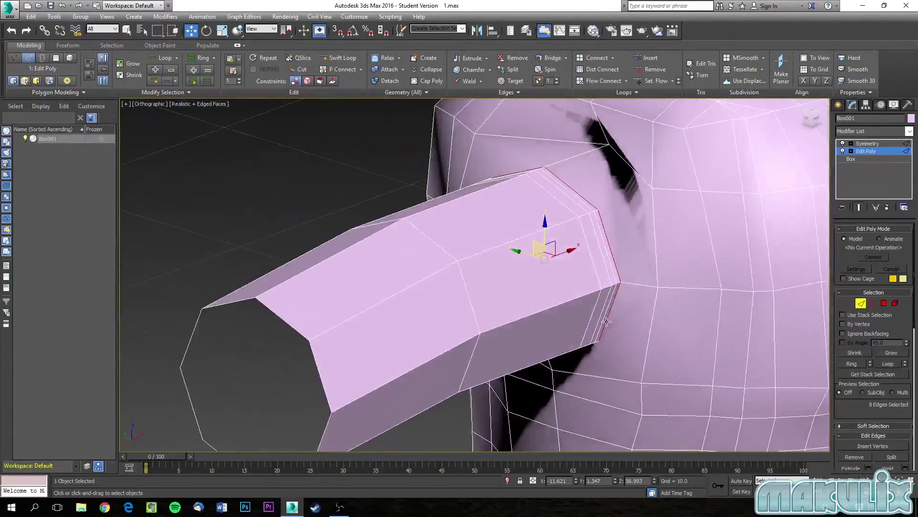
- Chamfer the edge ring at the arm's base by a small amount and clear the selection
{"action": "left_click", "coordinate": [471, 69]}
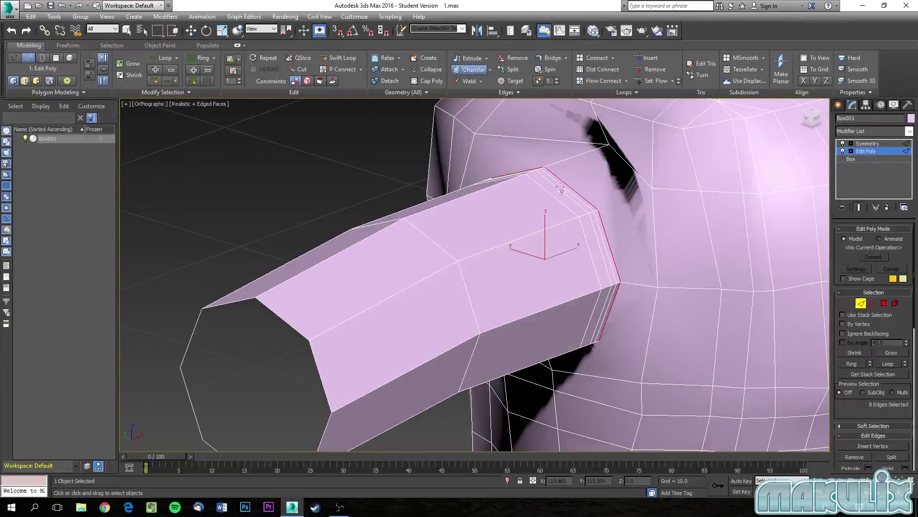
{"action": "left_click_drag", "start_coordinate": [576, 194], "coordinate": [578, 194]}
{"action": "scroll", "coordinate": [578, 194], "scroll_direction": "up", "scroll_amount": 6}
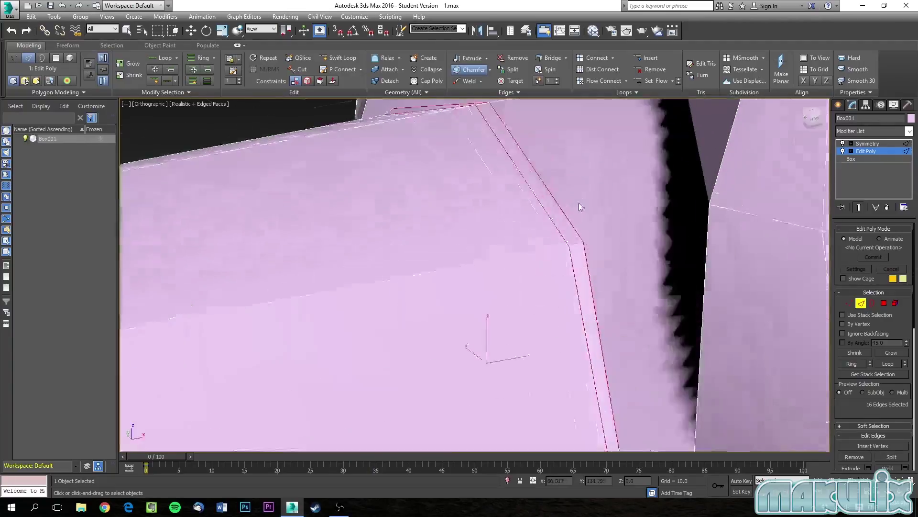
{"action": "middle_click_drag", "start_coordinate": [573, 239], "coordinate": [588, 237], "text": "alt"}
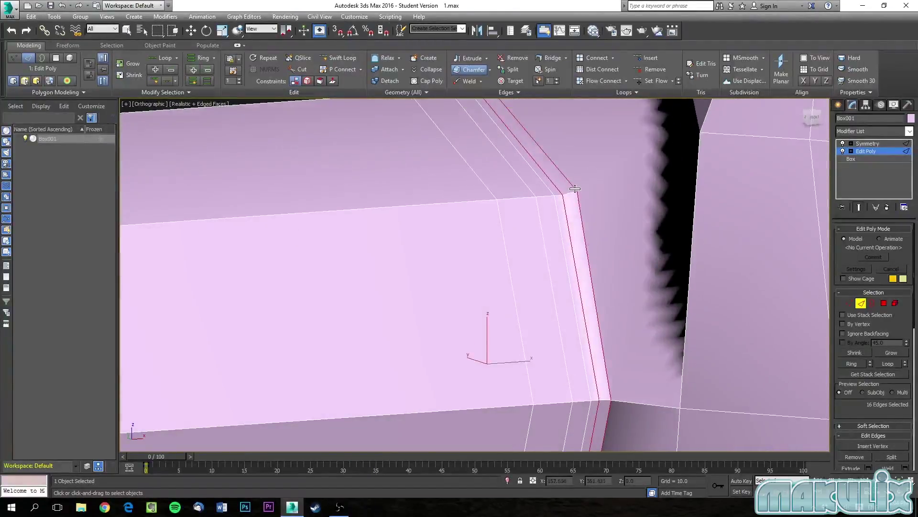
{"action": "scroll", "coordinate": [600, 190], "scroll_direction": "down", "scroll_amount": 6}
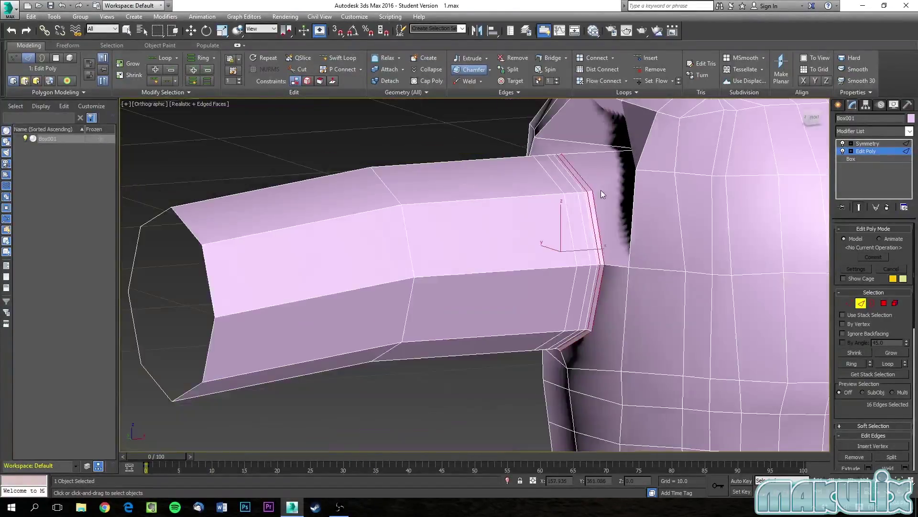
{"action": "left_click", "coordinate": [438, 147]}
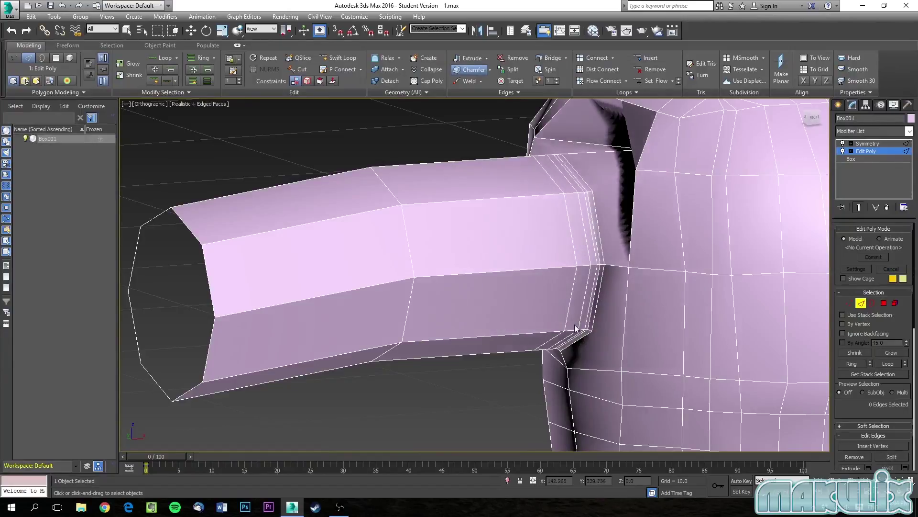
- Select the full edge loop beside the arm's base, clear the selection and examine the shoulder joint
{"action": "scroll", "coordinate": [474, 310], "scroll_direction": "up", "scroll_amount": 3}
{"action": "scroll", "coordinate": [471, 306], "scroll_direction": "down", "scroll_amount": 3}
{"action": "scroll", "coordinate": [471, 301], "scroll_direction": "up", "scroll_amount": 3}
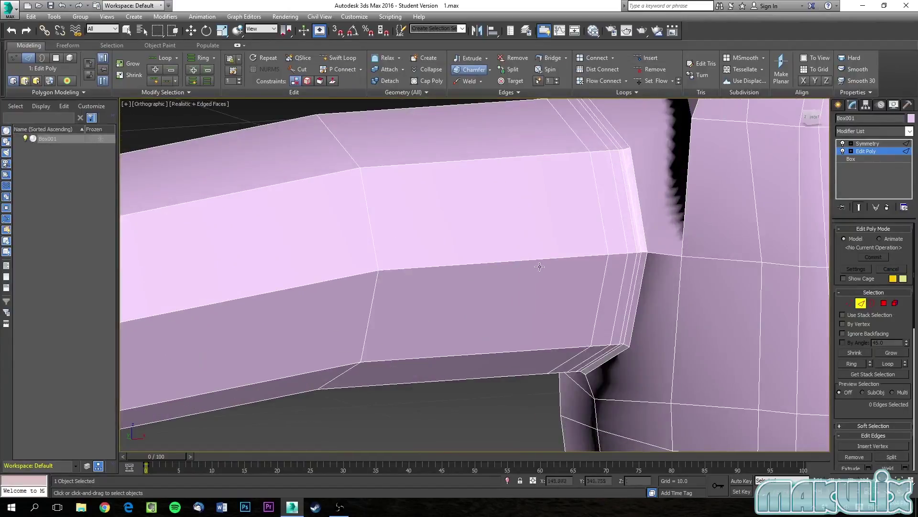
{"action": "left_click", "coordinate": [631, 231]}
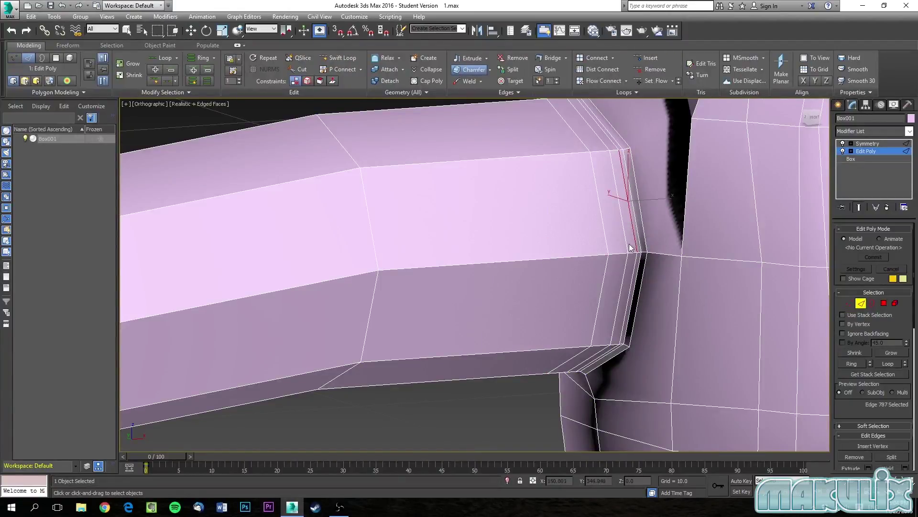
{"action": "key", "text": "w"}
{"action": "double_click", "coordinate": [633, 238]}
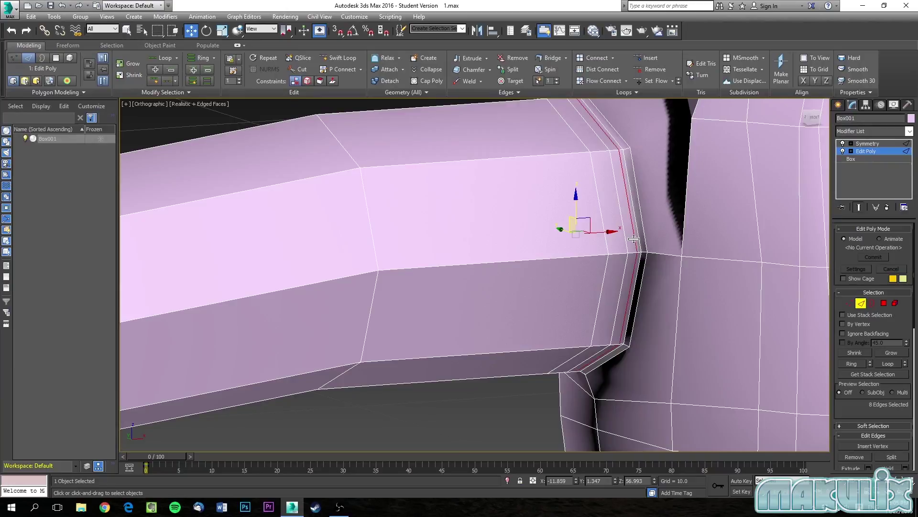
{"action": "left_click", "coordinate": [631, 233]}
{"action": "middle_click_drag", "start_coordinate": [632, 233], "coordinate": [535, 233], "text": "alt"}
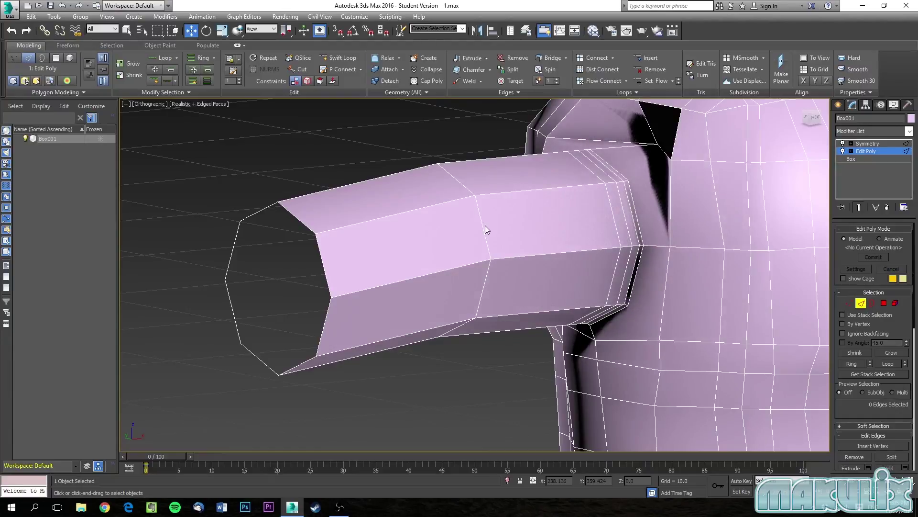
- At vertex level in the side view, pull the arm's upper-front and front vertex rows inward
{"action": "mouse_move", "coordinate": [485, 225]}
{"action": "middle_mouse_down", "text": "alt"}
{"action": "mouse_move", "coordinate": [534, 228]}
{"action": "mouse_move", "coordinate": [523, 197]}
{"action": "middle_mouse_up", "text": "alt"}
{"action": "left_click", "coordinate": [849, 304]}
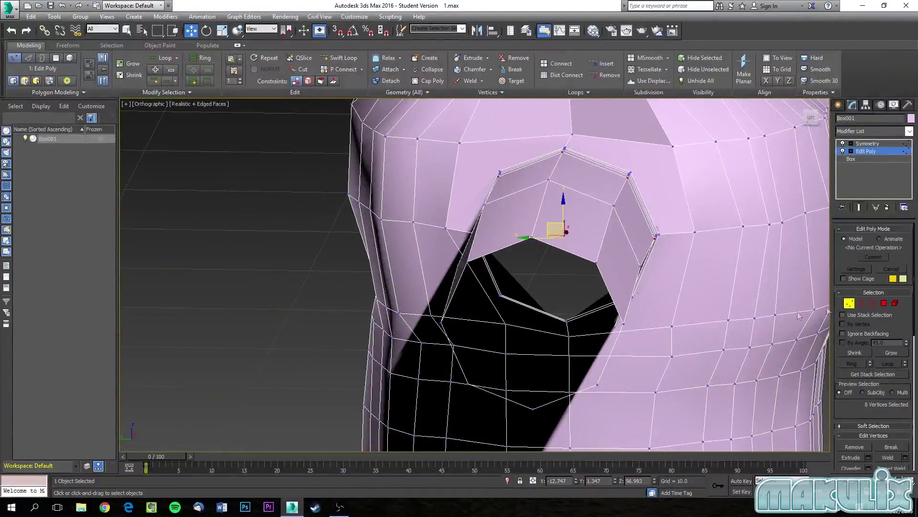
{"action": "middle_click_drag", "start_coordinate": [631, 291], "coordinate": [639, 280], "text": "alt"}
{"action": "key", "text": "l"}
{"action": "middle_click_drag", "start_coordinate": [551, 180], "coordinate": [545, 391]}
{"action": "middle_click_drag", "start_coordinate": [535, 207], "coordinate": [542, 411]}
{"action": "middle_click_drag", "start_coordinate": [543, 285], "coordinate": [544, 316]}
{"action": "scroll", "coordinate": [548, 278], "scroll_direction": "up", "scroll_amount": 3}
{"action": "scroll", "coordinate": [547, 273], "scroll_direction": "up", "scroll_amount": 5}
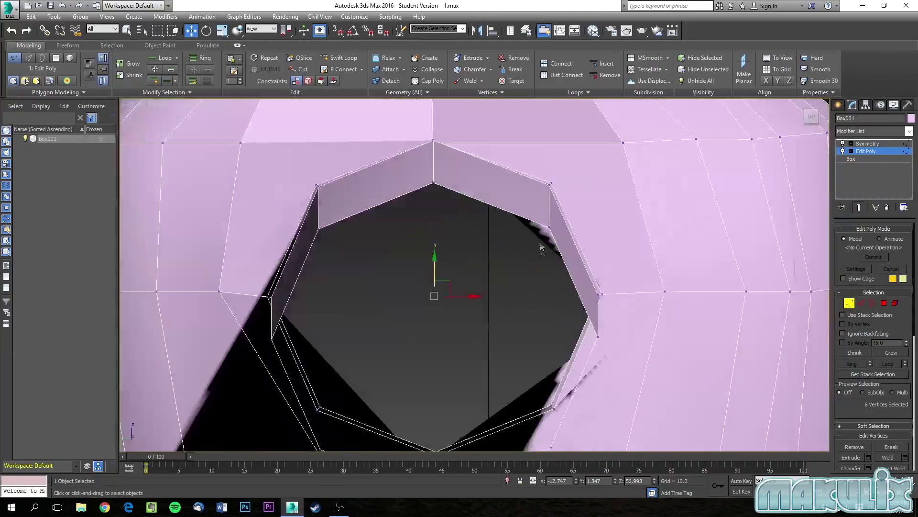
{"action": "left_click_drag", "start_coordinate": [565, 237], "coordinate": [564, 237]}
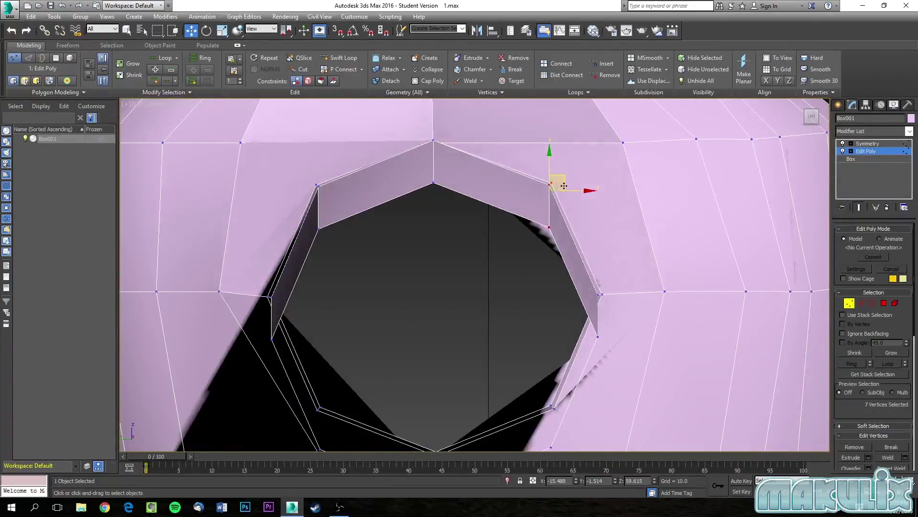
{"action": "left_click_drag", "start_coordinate": [562, 177], "coordinate": [546, 178]}
{"action": "left_click", "coordinate": [581, 274]}
{"action": "left_click_drag", "start_coordinate": [554, 266], "coordinate": [621, 369]}
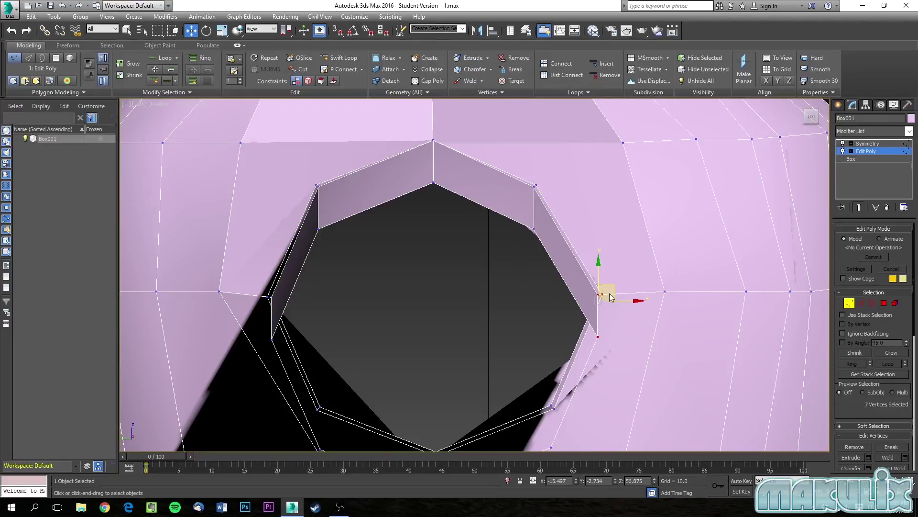
{"action": "left_click_drag", "start_coordinate": [606, 288], "coordinate": [580, 278]}
- Reposition the arm's vertex rows along its lower, rear and upper sides to even out the octagonal cross-section
{"action": "middle_click_drag", "start_coordinate": [598, 387], "coordinate": [565, 250]}
{"action": "left_click_drag", "start_coordinate": [500, 251], "coordinate": [541, 330]}
{"action": "left_click_drag", "start_coordinate": [526, 266], "coordinate": [519, 246]}
{"action": "left_click", "coordinate": [389, 299]}
{"action": "left_click_drag", "start_coordinate": [388, 299], "coordinate": [422, 366]}
{"action": "left_click_drag", "start_coordinate": [410, 315], "coordinate": [408, 302]}
{"action": "left_click_drag", "start_coordinate": [259, 258], "coordinate": [300, 329]}
{"action": "middle_click_drag", "start_coordinate": [301, 330], "coordinate": [292, 306], "text": "alt"}
{"action": "left_click_drag", "start_coordinate": [278, 268], "coordinate": [290, 256]}
{"action": "mouse_move", "coordinate": [290, 256]}
{"action": "middle_mouse_down", "text": "alt"}
{"action": "mouse_move", "coordinate": [316, 268]}
{"action": "mouse_move", "coordinate": [301, 254]}
{"action": "middle_mouse_up", "text": "alt"}
{"action": "left_click_drag", "start_coordinate": [193, 128], "coordinate": [286, 200]}
{"action": "left_click_drag", "start_coordinate": [210, 142], "coordinate": [207, 139]}
{"action": "mouse_move", "coordinate": [211, 144]}
{"action": "middle_mouse_down", "text": "alt"}
{"action": "mouse_move", "coordinate": [249, 158]}
{"action": "mouse_move", "coordinate": [215, 153]}
{"action": "middle_mouse_up", "text": "alt"}
{"action": "left_click_drag", "start_coordinate": [261, 160], "coordinate": [276, 175]}
{"action": "left_click_drag", "start_coordinate": [375, 111], "coordinate": [404, 143]}
- Add lengthwise Swift Loop edge loops along the arm's eight sides
{"action": "key", "text": "f"}
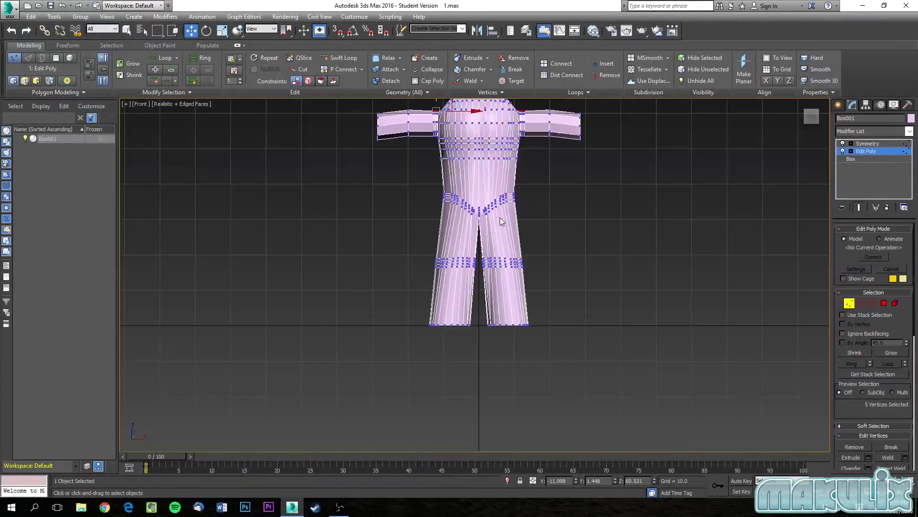
{"action": "middle_click_drag", "start_coordinate": [437, 149], "coordinate": [494, 289]}
{"action": "scroll", "coordinate": [428, 246], "scroll_direction": "up", "scroll_amount": 8}
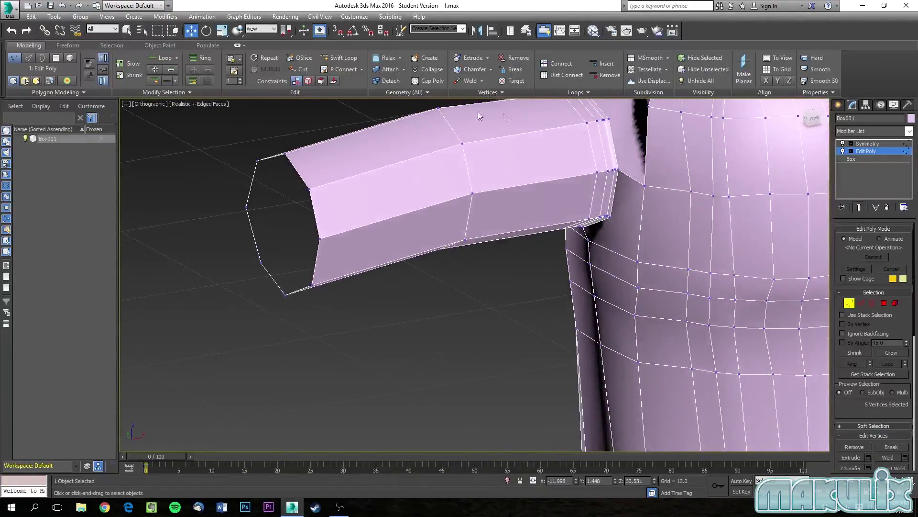
{"action": "left_click", "coordinate": [347, 59]}
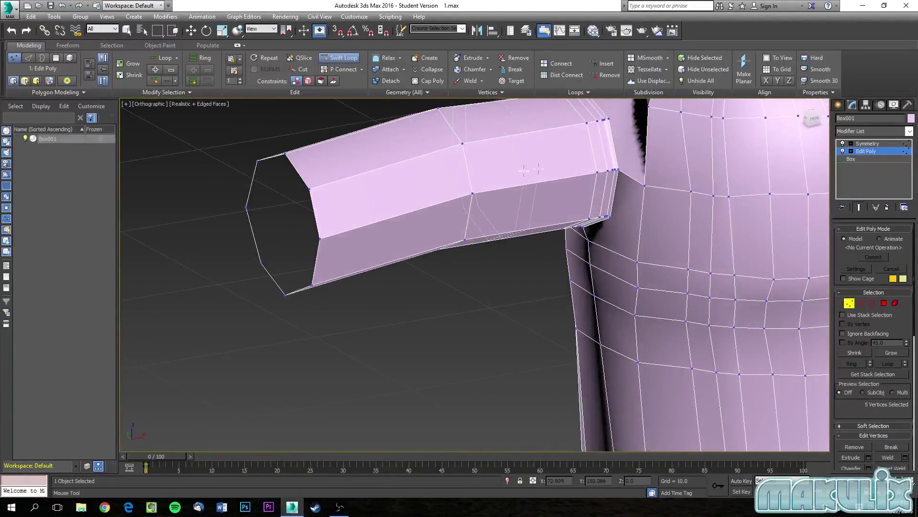
{"action": "left_click", "coordinate": [463, 168]}
{"action": "left_click", "coordinate": [452, 126]}
{"action": "mouse_move", "coordinate": [453, 127]}
{"action": "middle_mouse_down", "text": "alt"}
{"action": "mouse_move", "coordinate": [492, 136]}
{"action": "mouse_move", "coordinate": [466, 132]}
{"action": "middle_mouse_up", "text": "alt"}
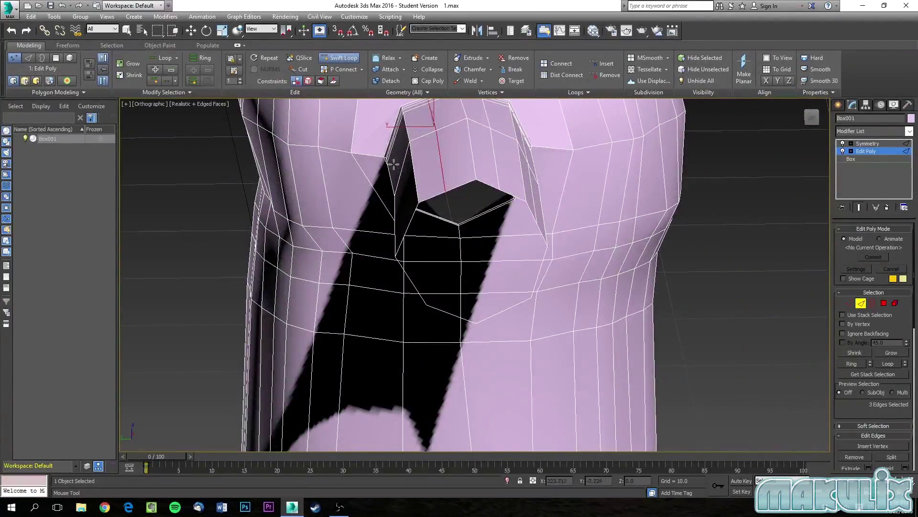
{"action": "middle_click_drag", "start_coordinate": [399, 167], "coordinate": [428, 198], "text": "alt"}
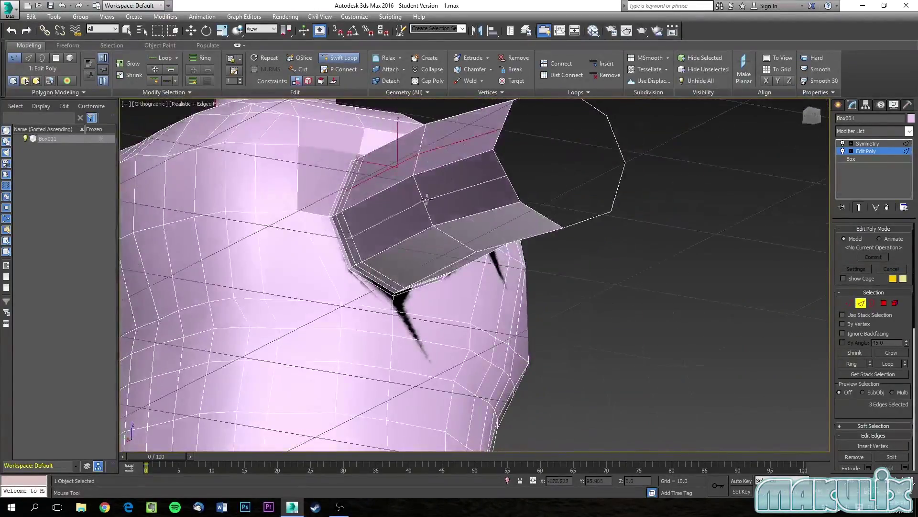
{"action": "middle_click_drag", "start_coordinate": [468, 254], "coordinate": [486, 201], "text": "alt"}
- Move the vertex rows of the new lengthwise loops outward to round the arm's cross-section
{"action": "key", "text": "w"}
{"action": "key", "text": "1"}
{"action": "middle_click_drag", "start_coordinate": [485, 146], "coordinate": [495, 165], "text": "alt"}
{"action": "left_click_drag", "start_coordinate": [463, 149], "coordinate": [463, 147]}
{"action": "left_click", "coordinate": [421, 222], "text": "ctrl"}
{"action": "middle_click_drag", "start_coordinate": [366, 240], "coordinate": [373, 211], "text": "alt"}
{"action": "left_click_drag", "start_coordinate": [340, 230], "coordinate": [337, 230]}
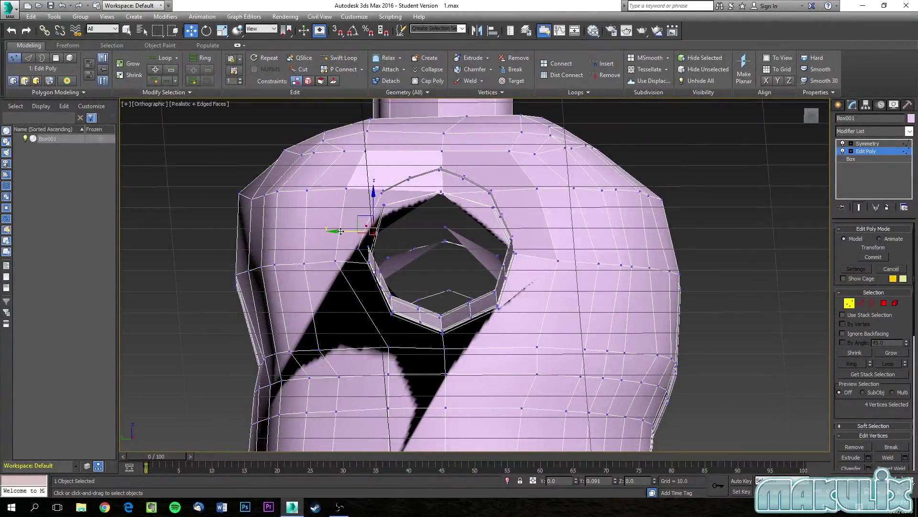
{"action": "middle_click_drag", "start_coordinate": [337, 230], "coordinate": [351, 227], "text": "alt"}
{"action": "left_click_drag", "start_coordinate": [399, 268], "coordinate": [357, 290]}
{"action": "left_click_drag", "start_coordinate": [348, 281], "coordinate": [345, 281]}
{"action": "middle_click_drag", "start_coordinate": [346, 281], "coordinate": [472, 377], "text": "alt"}
{"action": "left_click_drag", "start_coordinate": [521, 299], "coordinate": [551, 269]}
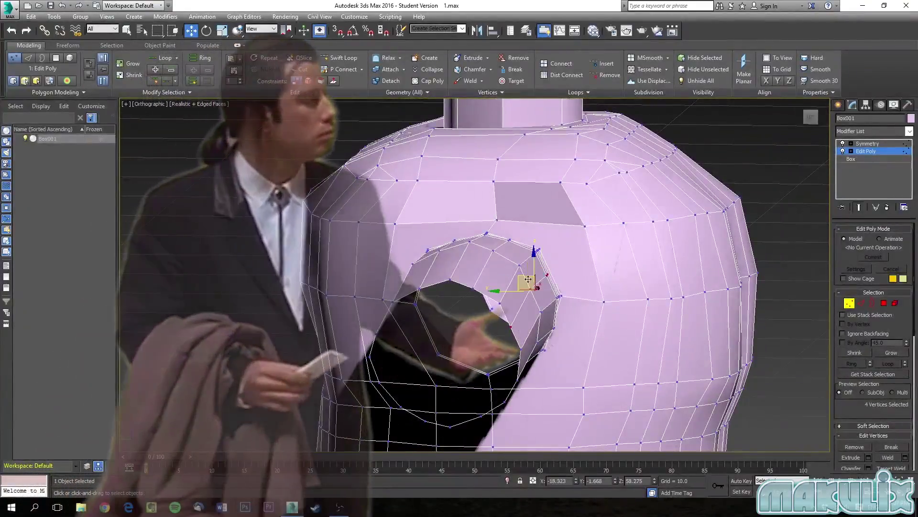
- Examine the rounded arm's shape and its proportion to the whole body from the front
{"action": "middle_click_drag", "start_coordinate": [522, 287], "coordinate": [521, 306], "text": "alt"}
{"action": "scroll", "coordinate": [521, 306], "scroll_direction": "up", "scroll_amount": 3}
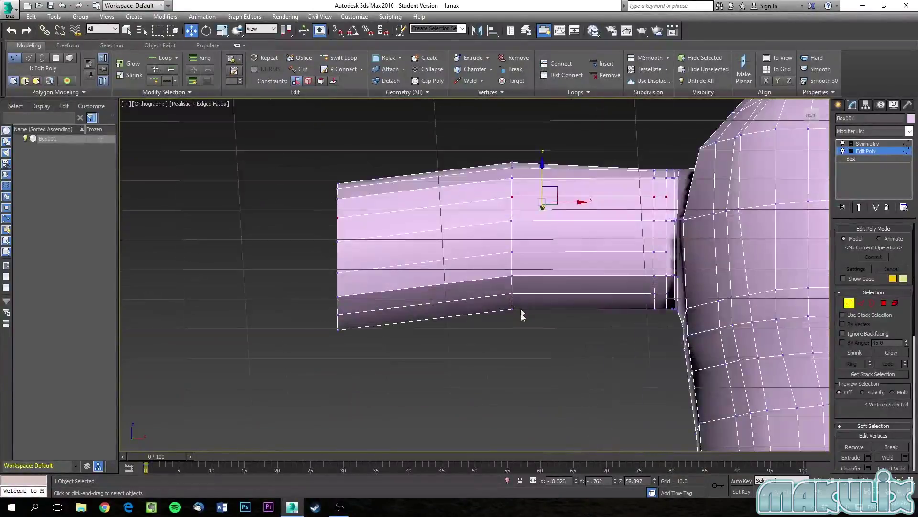
{"action": "scroll", "coordinate": [409, 296], "scroll_direction": "down", "scroll_amount": 3}
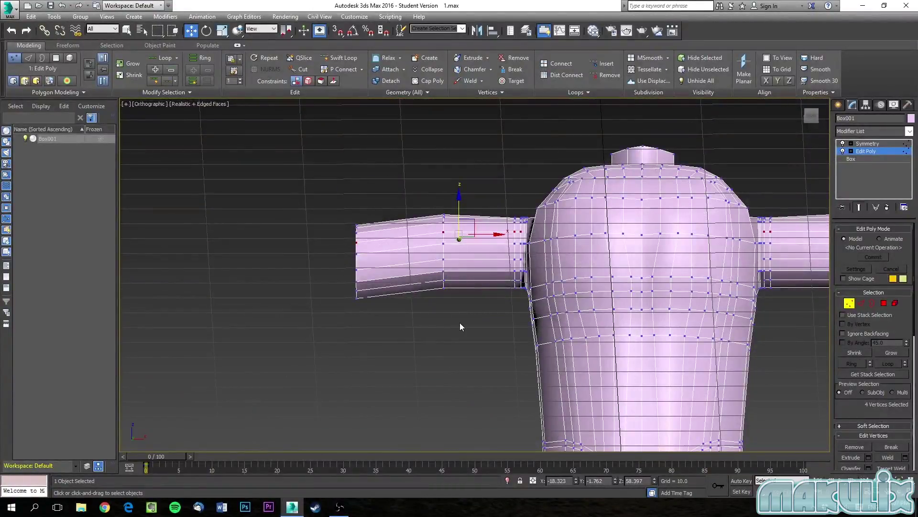
{"action": "scroll", "coordinate": [436, 321], "scroll_direction": "up", "scroll_amount": 3}
{"action": "scroll", "coordinate": [435, 320], "scroll_direction": "down", "scroll_amount": 3}
{"action": "scroll", "coordinate": [436, 318], "scroll_direction": "down", "scroll_amount": 4}
{"action": "key", "text": "f"}
{"action": "middle_click_drag", "start_coordinate": [446, 167], "coordinate": [474, 289]}
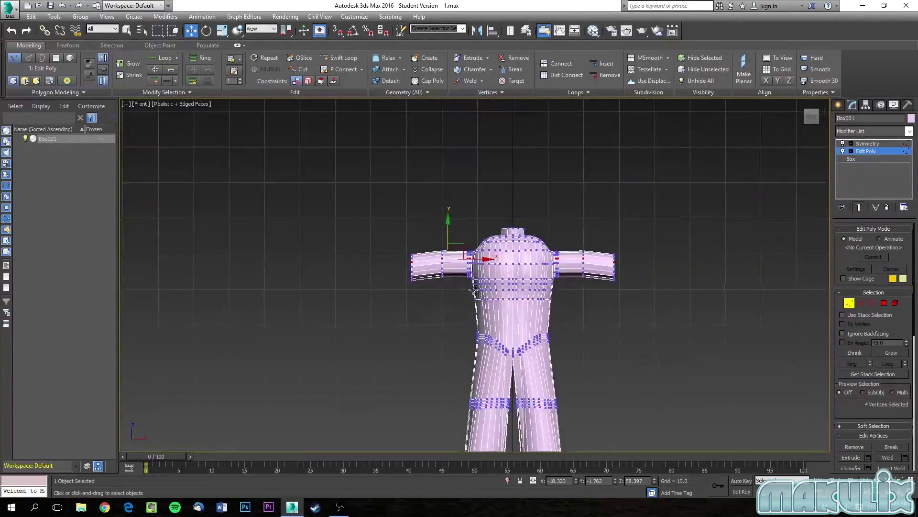
- In the front view, move the elbow's vertex ring outward along X by about 5.7 units and clear the selection
{"action": "scroll", "coordinate": [459, 287], "scroll_direction": "up", "scroll_amount": 3}
{"action": "scroll", "coordinate": [421, 292], "scroll_direction": "up", "scroll_amount": 1}
{"action": "scroll", "coordinate": [404, 291], "scroll_direction": "down", "scroll_amount": 1}
{"action": "scroll", "coordinate": [396, 296], "scroll_direction": "down", "scroll_amount": 1}
{"action": "middle_click_drag", "start_coordinate": [397, 300], "coordinate": [451, 295]}
{"action": "left_click_drag", "start_coordinate": [366, 185], "coordinate": [409, 249]}
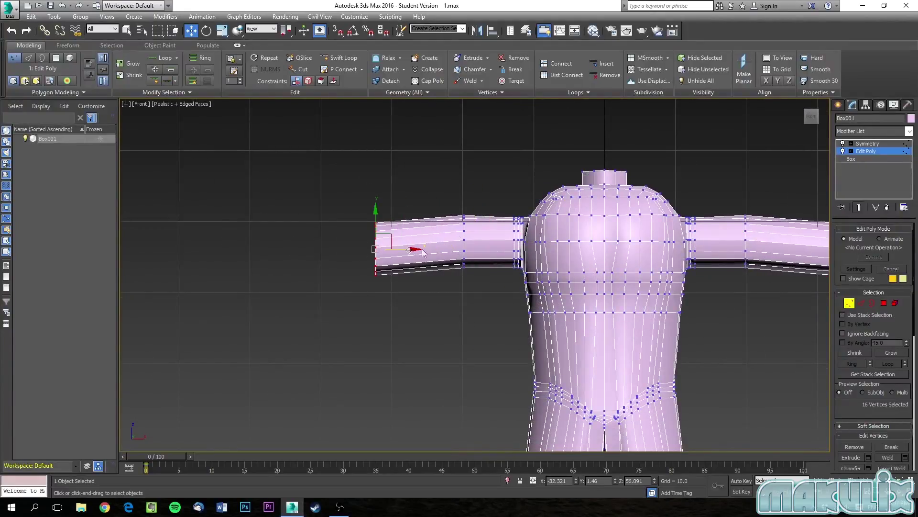
{"action": "left_click_drag", "start_coordinate": [489, 284], "coordinate": [489, 283]}
{"action": "left_click_drag", "start_coordinate": [492, 242], "coordinate": [452, 245]}
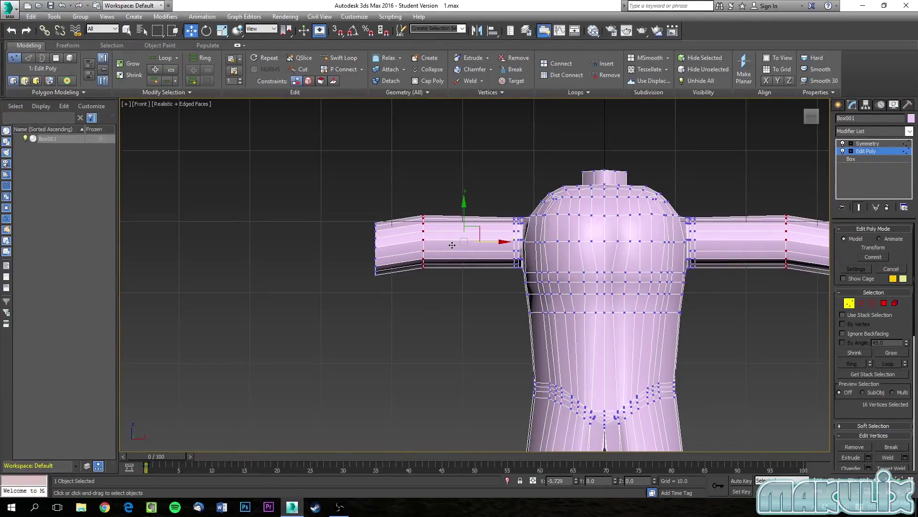
{"action": "left_click_drag", "start_coordinate": [452, 245], "coordinate": [451, 245]}
{"action": "left_click", "coordinate": [460, 300]}
- Move the vertex ring at the arm's open end outward to lengthen the forearm
{"action": "mouse_move", "coordinate": [461, 300]}
{"action": "middle_mouse_down"}
{"action": "mouse_move", "coordinate": [471, 329]}
{"action": "mouse_move", "coordinate": [462, 296]}
{"action": "middle_mouse_up"}
{"action": "scroll", "coordinate": [472, 330], "scroll_direction": "down", "scroll_amount": 3}
{"action": "scroll", "coordinate": [443, 293], "scroll_direction": "up", "scroll_amount": 6}
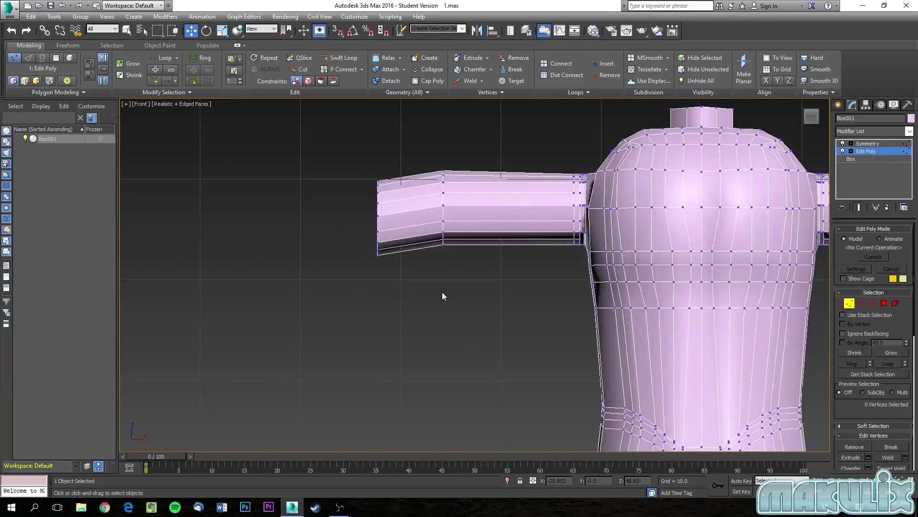
{"action": "left_click_drag", "start_coordinate": [407, 218], "coordinate": [356, 232]}
{"action": "left_click", "coordinate": [362, 268]}
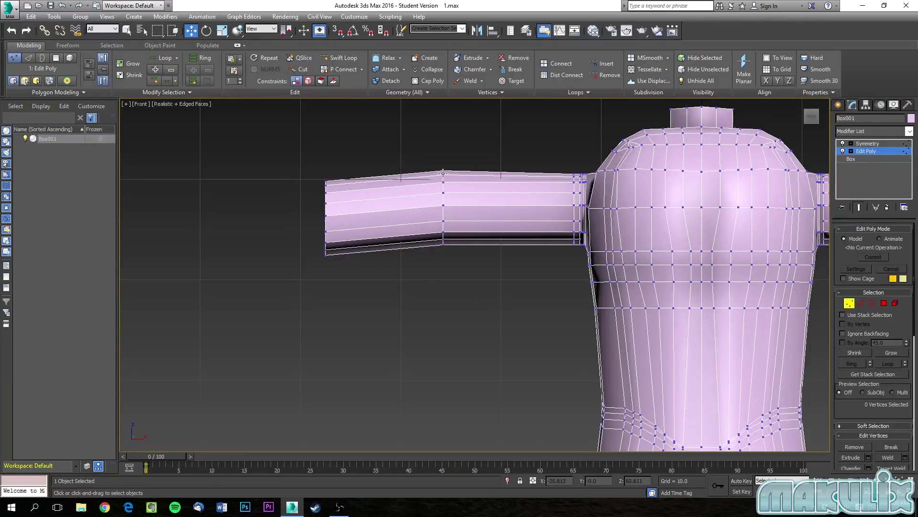
- Add two Swift Loop edge loops around the arm, one close to each side of the elbow ring
{"action": "left_click", "coordinate": [340, 58]}
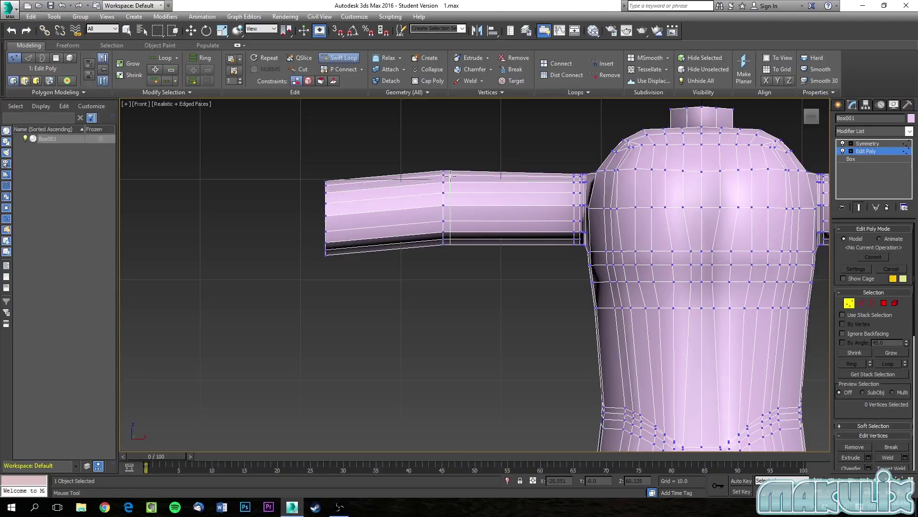
{"action": "left_click", "coordinate": [451, 172]}
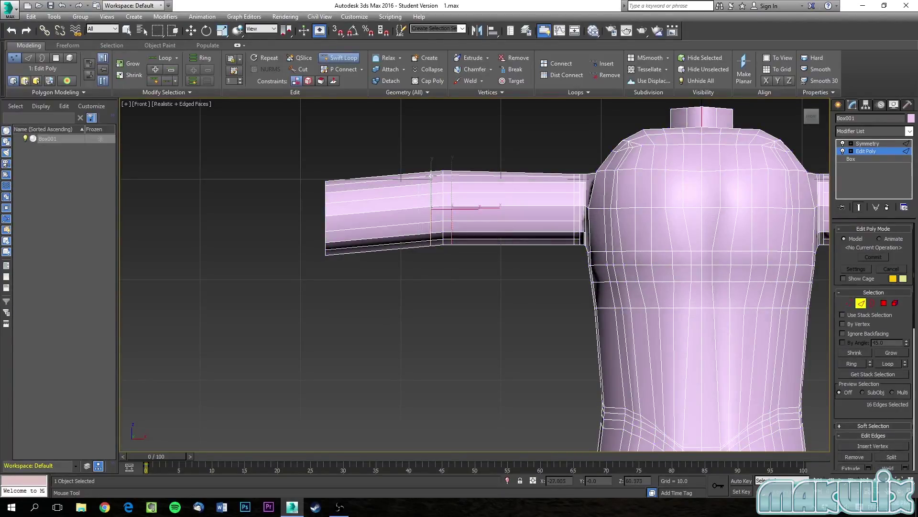
{"action": "key", "text": "w"}
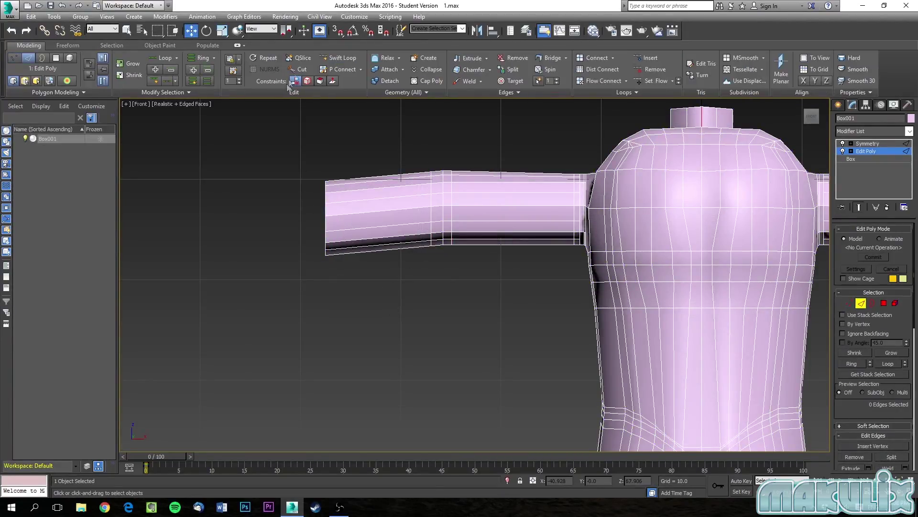
{"action": "left_click", "coordinate": [340, 58]}
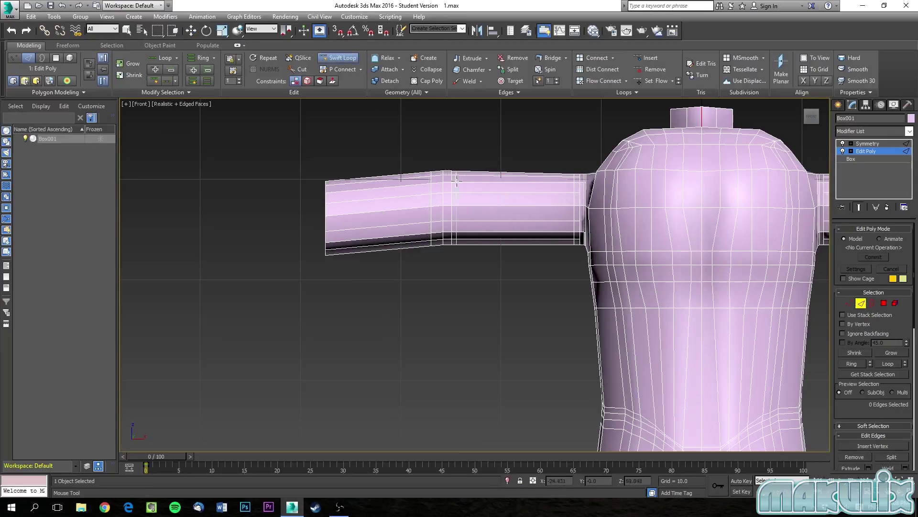
- Scale down the vertex ring at the arm's open end to taper the forearm towards the wrist
{"action": "left_click", "coordinate": [849, 303]}
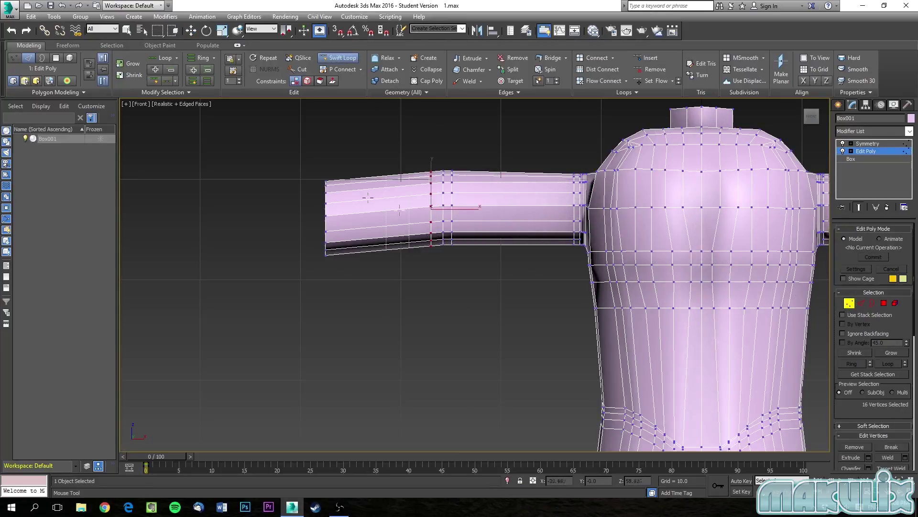
{"action": "right_click", "coordinate": [310, 165]}
{"action": "right_click", "coordinate": [307, 167]}
{"action": "left_click", "coordinate": [521, 166]}
{"action": "left_click_drag", "start_coordinate": [290, 163], "coordinate": [367, 307]}
{"action": "key", "text": "r"}
{"action": "left_click_drag", "start_coordinate": [330, 207], "coordinate": [329, 243]}
{"action": "left_click", "coordinate": [400, 220]}
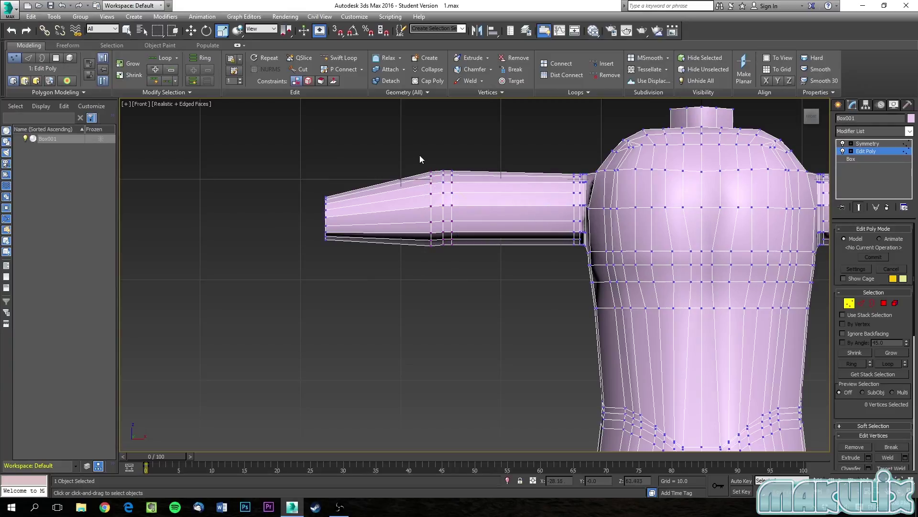
- Scale the outer elbow vertex ring to about 90% and slightly shrink the middle elbow ring
{"action": "left_click_drag", "start_coordinate": [438, 260], "coordinate": [437, 260]}
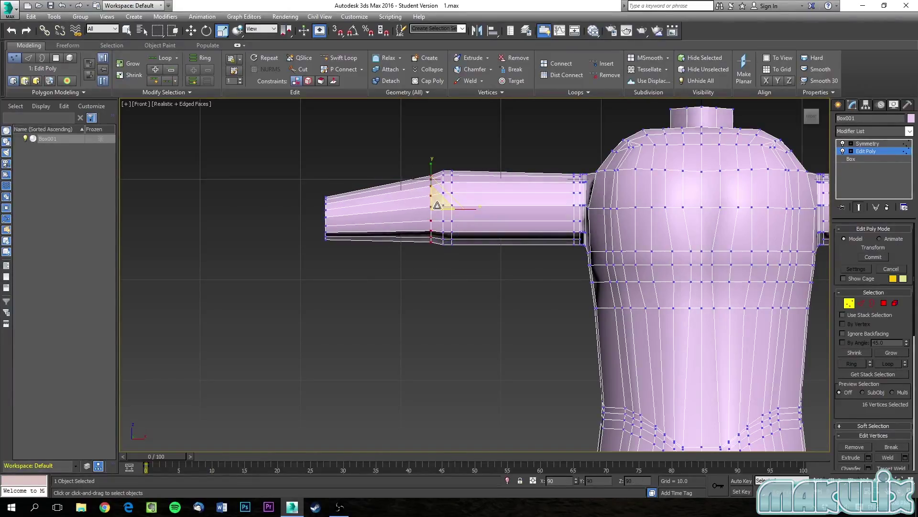
{"action": "left_click_drag", "start_coordinate": [438, 205], "coordinate": [438, 204]}
{"action": "left_click_drag", "start_coordinate": [441, 162], "coordinate": [450, 232]}
{"action": "left_click_drag", "start_coordinate": [450, 196], "coordinate": [449, 197]}
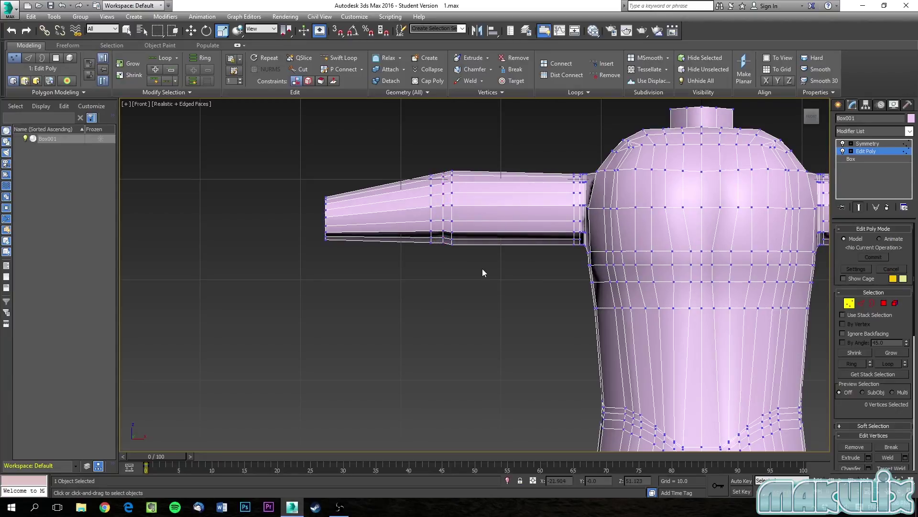
- Add two Swift Loop edge loops around the upper arm, spaced between the elbow and the shoulder loops
{"action": "left_click", "coordinate": [340, 57]}
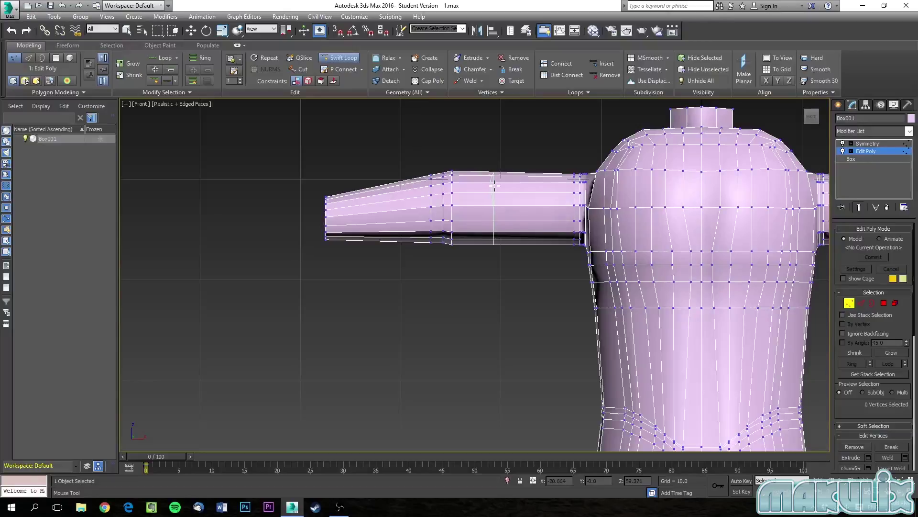
{"action": "left_click", "coordinate": [497, 186]}
{"action": "key", "text": "w"}
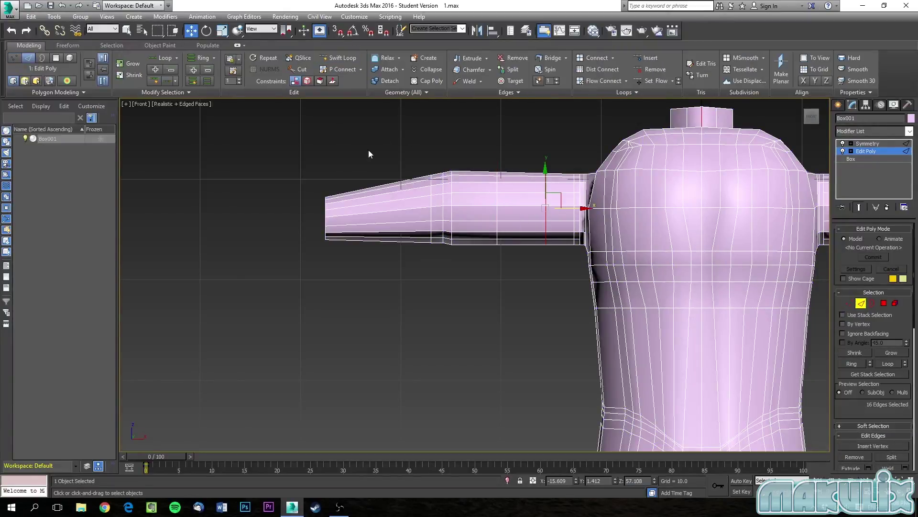
- Scale up the new vertex ring nearer the elbow to make the upper arm bulge
{"action": "left_click", "coordinate": [849, 303]}
{"action": "left_click_drag", "start_coordinate": [510, 241], "coordinate": [510, 240]}
{"action": "key", "text": "r"}
{"action": "left_click_drag", "start_coordinate": [501, 198], "coordinate": [503, 190]}
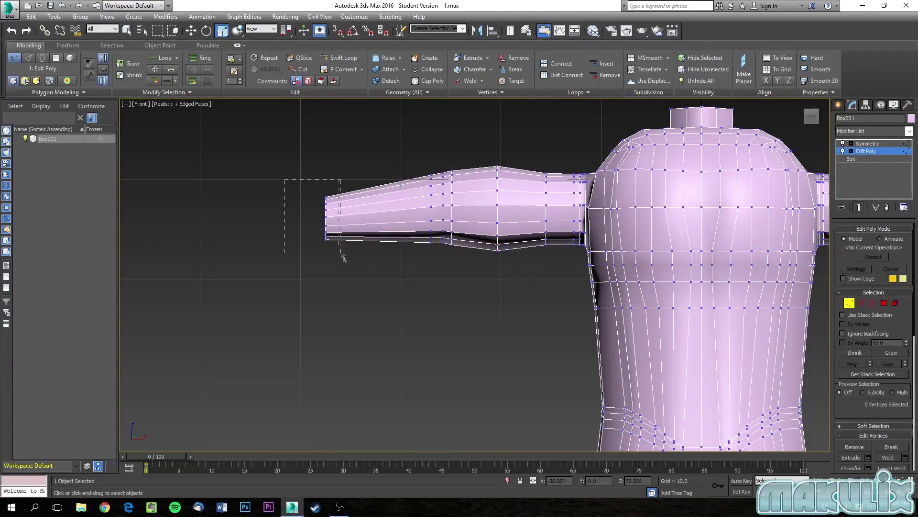
- Move the wrist vertex ring outward along X by about 1.6 units, clear the selection and return to the front view
{"action": "key", "text": "w"}
{"action": "left_click_drag", "start_coordinate": [361, 217], "coordinate": [339, 218]}
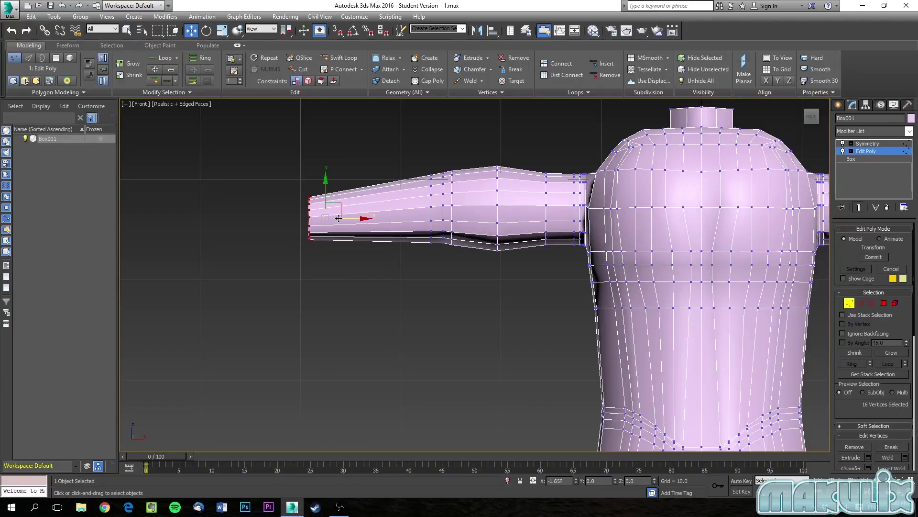
{"action": "middle_click_drag", "start_coordinate": [397, 262], "coordinate": [419, 263], "text": "alt"}
{"action": "scroll", "coordinate": [419, 262], "scroll_direction": "down", "scroll_amount": 4}
{"action": "middle_click_drag", "start_coordinate": [542, 273], "coordinate": [548, 276], "text": "alt"}
{"action": "key", "text": "f"}
{"action": "middle_click_drag", "start_coordinate": [452, 178], "coordinate": [479, 292]}
{"action": "left_click", "coordinate": [578, 293]}
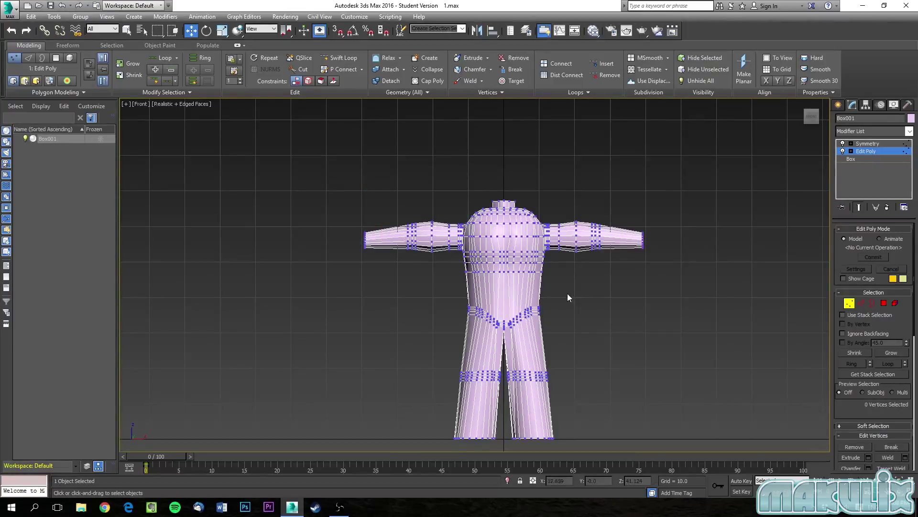
- Collapse the close-together vertices on the front of the hip into one vertex
{"action": "middle_click_drag", "start_coordinate": [567, 293], "coordinate": [556, 251]}
{"action": "scroll", "coordinate": [550, 281], "scroll_direction": "up", "scroll_amount": 2}
{"action": "middle_click_drag", "start_coordinate": [517, 304], "coordinate": [499, 325], "text": "alt"}
{"action": "scroll", "coordinate": [483, 255], "scroll_direction": "up", "scroll_amount": 5}
{"action": "middle_click_drag", "start_coordinate": [454, 220], "coordinate": [437, 281], "text": "alt"}
{"action": "scroll", "coordinate": [450, 341], "scroll_direction": "down", "scroll_amount": 2}
{"action": "scroll", "coordinate": [442, 288], "scroll_direction": "up", "scroll_amount": 1}
{"action": "scroll", "coordinate": [443, 132], "scroll_direction": "up", "scroll_amount": 2}
{"action": "middle_click_drag", "start_coordinate": [445, 129], "coordinate": [460, 324]}
{"action": "left_click", "coordinate": [427, 196]}
{"action": "scroll", "coordinate": [431, 211], "scroll_direction": "up", "scroll_amount": 6}
{"action": "left_click", "coordinate": [453, 282]}
{"action": "left_click_drag", "start_coordinate": [402, 176], "coordinate": [439, 244]}
{"action": "left_click", "coordinate": [434, 71]}
- Collapse the close vertex pair on the front of the knee into single vertices on each of the four knee loops
{"action": "middle_click_drag", "start_coordinate": [457, 166], "coordinate": [477, 252]}
{"action": "scroll", "coordinate": [478, 251], "scroll_direction": "down", "scroll_amount": 2}
{"action": "middle_click_drag", "start_coordinate": [490, 340], "coordinate": [484, 292]}
{"action": "scroll", "coordinate": [484, 292], "scroll_direction": "down", "scroll_amount": 3}
{"action": "scroll", "coordinate": [506, 341], "scroll_direction": "up", "scroll_amount": 3}
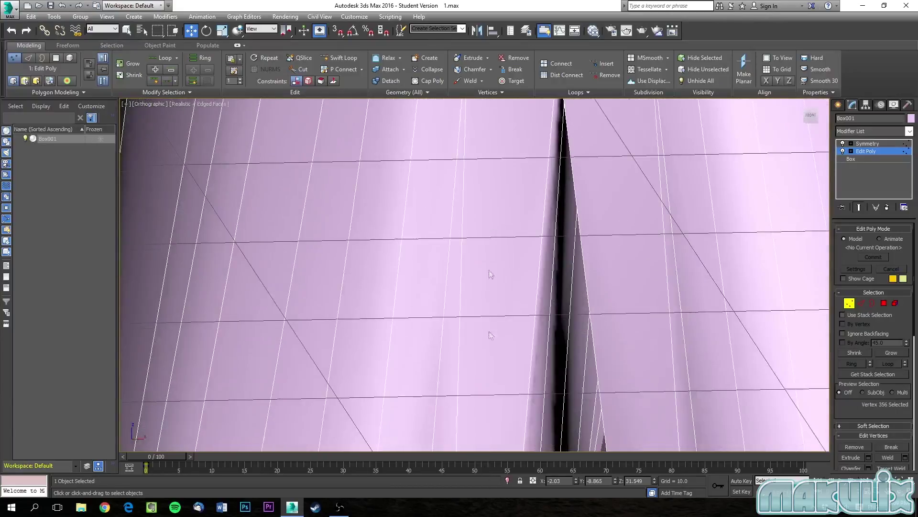
{"action": "middle_click_drag", "start_coordinate": [507, 367], "coordinate": [510, 153]}
{"action": "left_click_drag", "start_coordinate": [407, 163], "coordinate": [456, 187]}
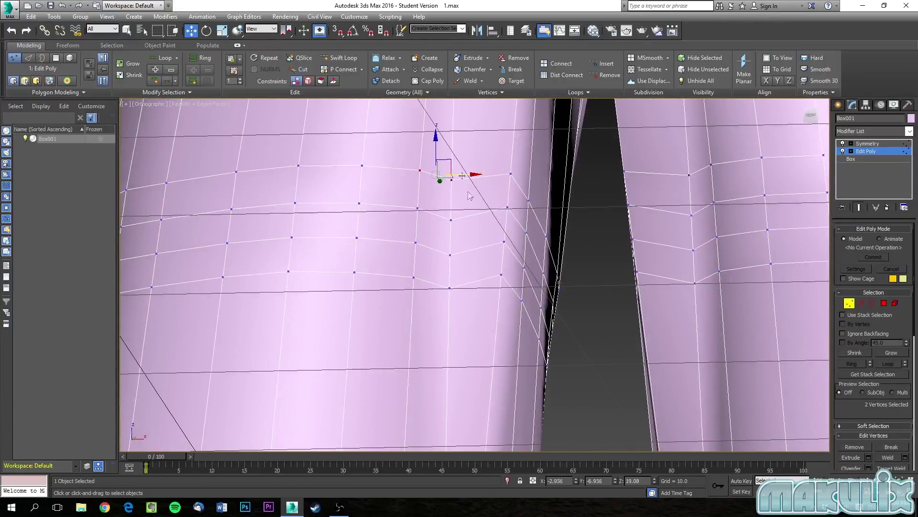
{"action": "left_click", "coordinate": [429, 69]}
{"action": "left_click_drag", "start_coordinate": [446, 229], "coordinate": [462, 273]}
{"action": "left_click", "coordinate": [429, 69]}
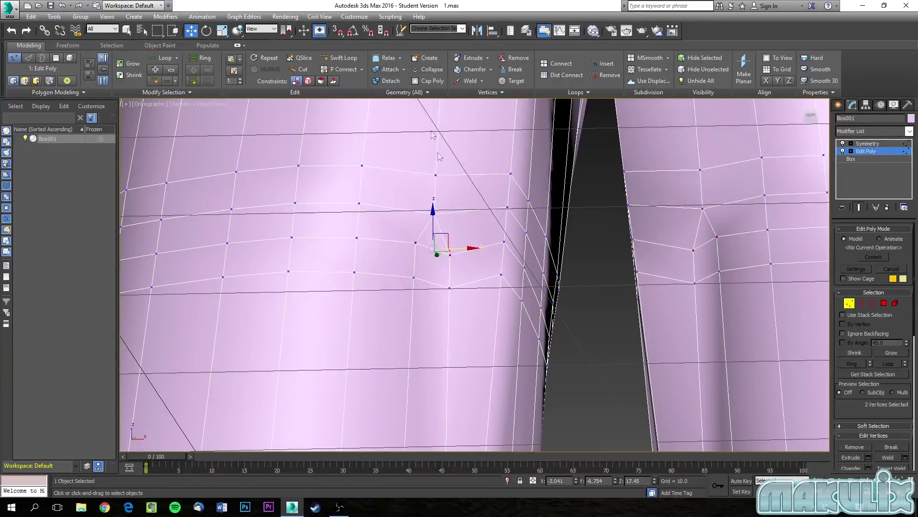
{"action": "left_click", "coordinate": [430, 70]}
{"action": "left_click_drag", "start_coordinate": [460, 297], "coordinate": [461, 298]}
{"action": "left_click", "coordinate": [430, 71]}
- Collapse the matching pair of vertices on the front rim of the leg's bottom opening into one
{"action": "scroll", "coordinate": [459, 258], "scroll_direction": "down", "scroll_amount": 4}
{"action": "middle_click_drag", "start_coordinate": [498, 383], "coordinate": [477, 163]}
{"action": "middle_click_drag", "start_coordinate": [462, 351], "coordinate": [453, 292]}
{"action": "left_click_drag", "start_coordinate": [425, 348], "coordinate": [425, 348]}
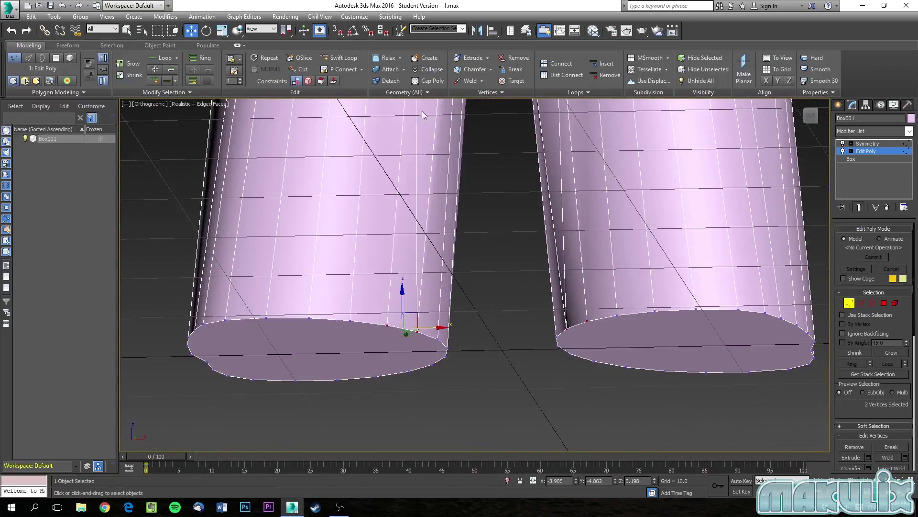
- Examine the legs and the whole body from several angles for remaining uneven geometry
{"action": "scroll", "coordinate": [466, 277], "scroll_direction": "down", "scroll_amount": 2}
{"action": "middle_click_drag", "start_coordinate": [467, 277], "coordinate": [458, 264], "text": "alt"}
{"action": "scroll", "coordinate": [472, 234], "scroll_direction": "down", "scroll_amount": 3}
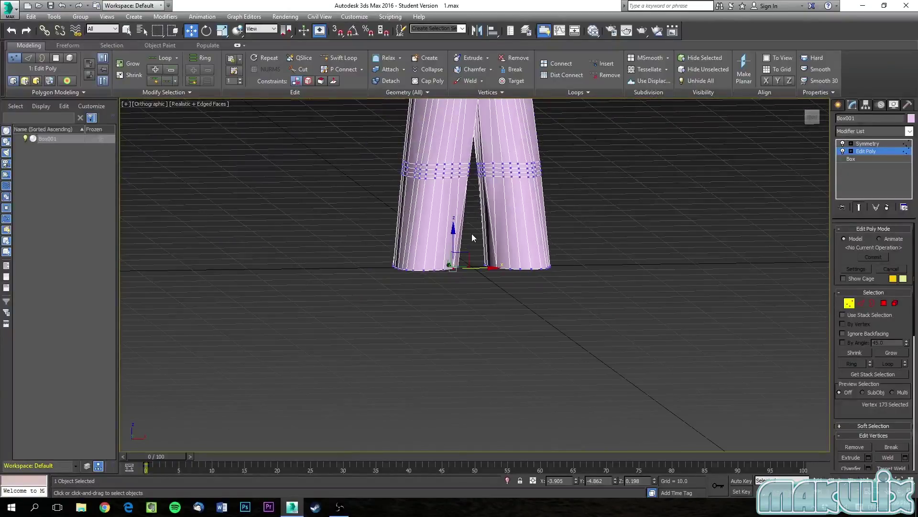
{"action": "scroll", "coordinate": [467, 220], "scroll_direction": "down", "scroll_amount": 3}
{"action": "middle_click_drag", "start_coordinate": [464, 205], "coordinate": [454, 292]}
{"action": "scroll", "coordinate": [439, 206], "scroll_direction": "up", "scroll_amount": 2}
{"action": "middle_click_drag", "start_coordinate": [346, 215], "coordinate": [523, 206], "text": "alt"}
{"action": "scroll", "coordinate": [445, 200], "scroll_direction": "up", "scroll_amount": 2}
{"action": "middle_click_drag", "start_coordinate": [555, 269], "coordinate": [421, 350], "text": "alt"}
{"action": "scroll", "coordinate": [420, 270], "scroll_direction": "down", "scroll_amount": 5}
{"action": "key", "text": "f"}
{"action": "scroll", "coordinate": [420, 271], "scroll_direction": "down", "scroll_amount": 1}
{"action": "middle_click_drag", "start_coordinate": [421, 350], "coordinate": [478, 352], "text": "alt"}
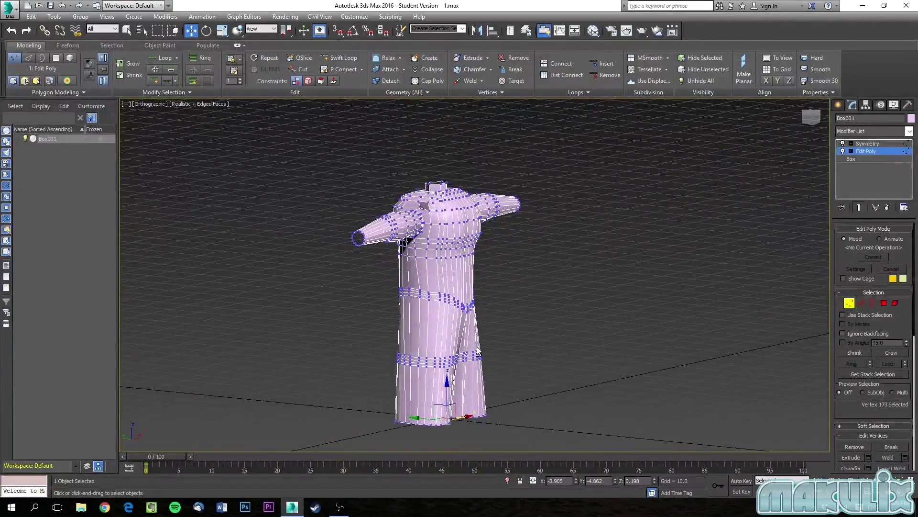
- Move the shoulder vertex just above the arm joint outward, finishing with a small shift along X
{"action": "scroll", "coordinate": [467, 200], "scroll_direction": "up", "scroll_amount": 6}
{"action": "middle_click_drag", "start_coordinate": [493, 239], "coordinate": [631, 248], "text": "alt"}
{"action": "left_click", "coordinate": [535, 239]}
{"action": "left_click_drag", "start_coordinate": [553, 231], "coordinate": [502, 255]}
{"action": "middle_click_drag", "start_coordinate": [566, 259], "coordinate": [519, 267], "text": "alt"}
{"action": "left_click_drag", "start_coordinate": [518, 266], "coordinate": [507, 268]}
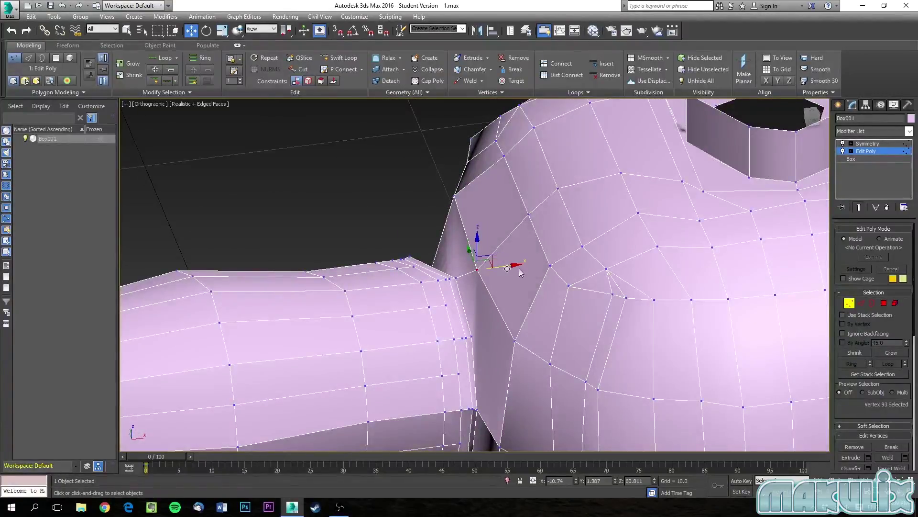
{"action": "middle_click_drag", "start_coordinate": [522, 272], "coordinate": [579, 270], "text": "alt"}
{"action": "scroll", "coordinate": [578, 271], "scroll_direction": "down", "scroll_amount": 4}
{"action": "middle_click_drag", "start_coordinate": [656, 282], "coordinate": [628, 210]}
{"action": "scroll", "coordinate": [603, 182], "scroll_direction": "down", "scroll_amount": 4}
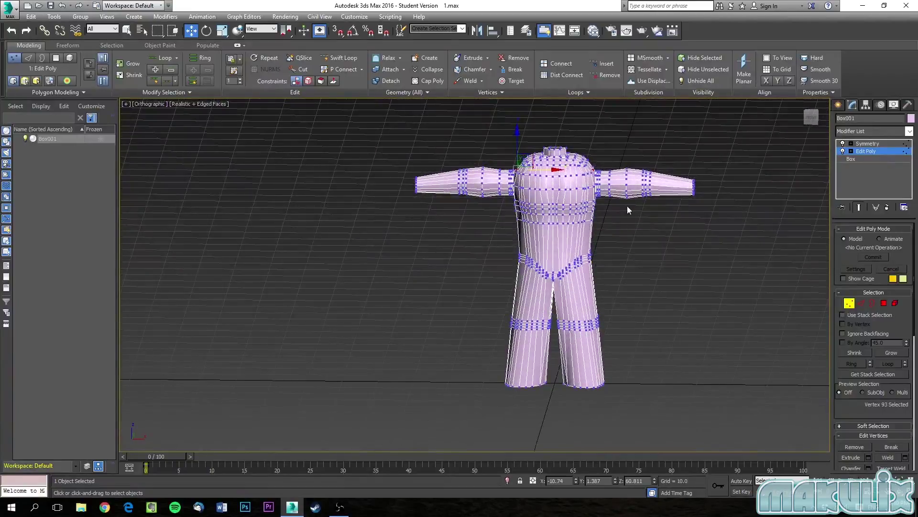